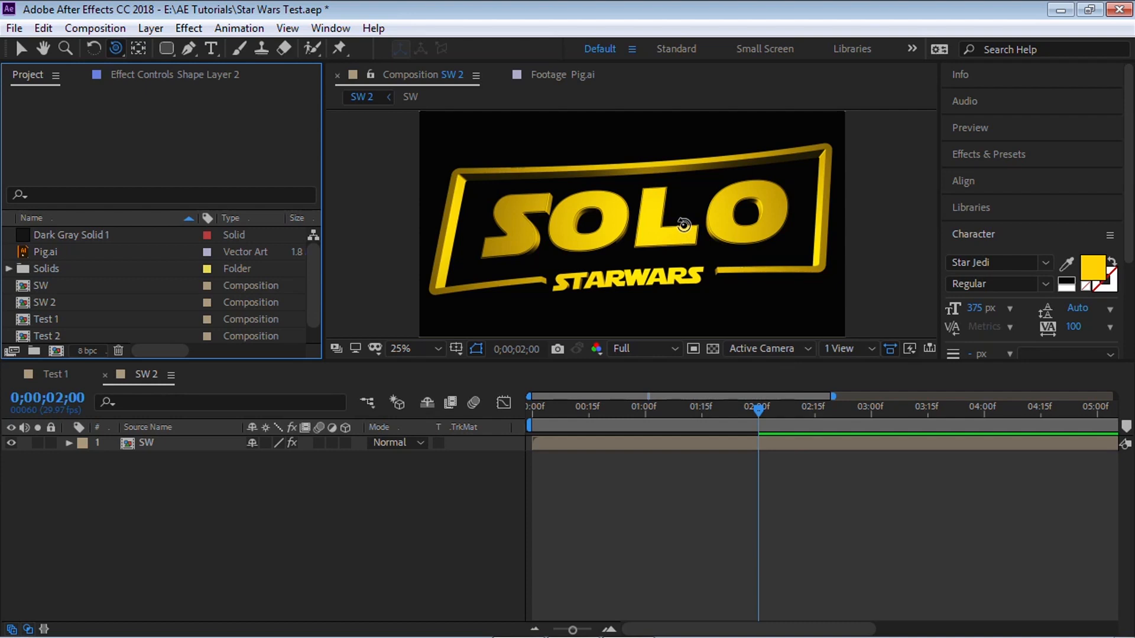
Step: Preview the Pig.ai vector footage and create a new composition from it
click(51, 253)
double_click(58, 253)
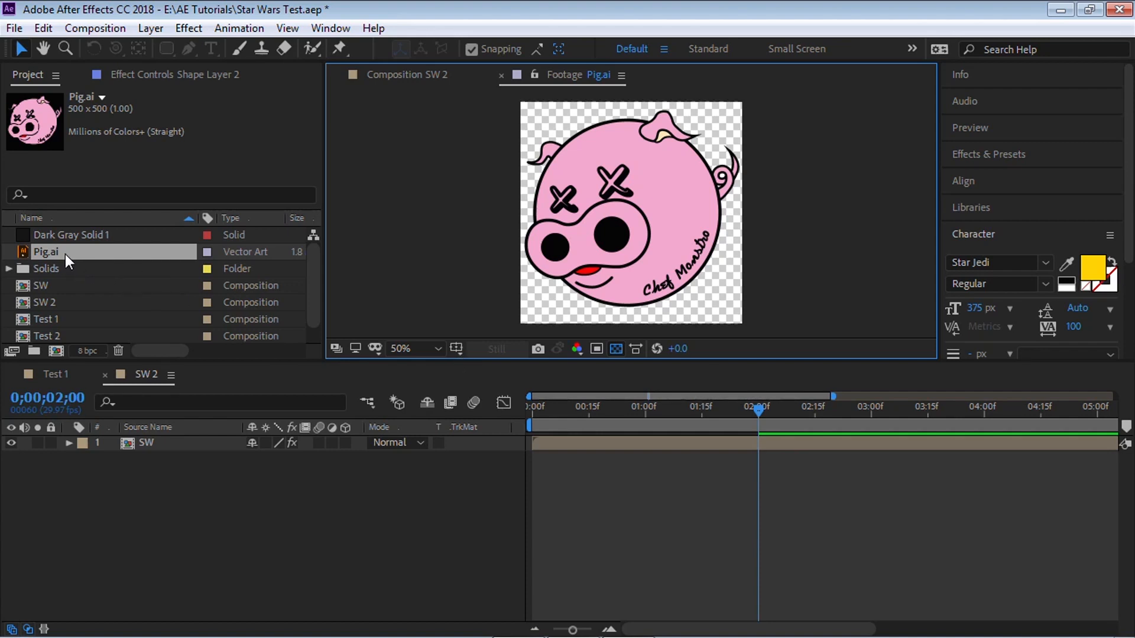
drag(69, 252, 56, 349)
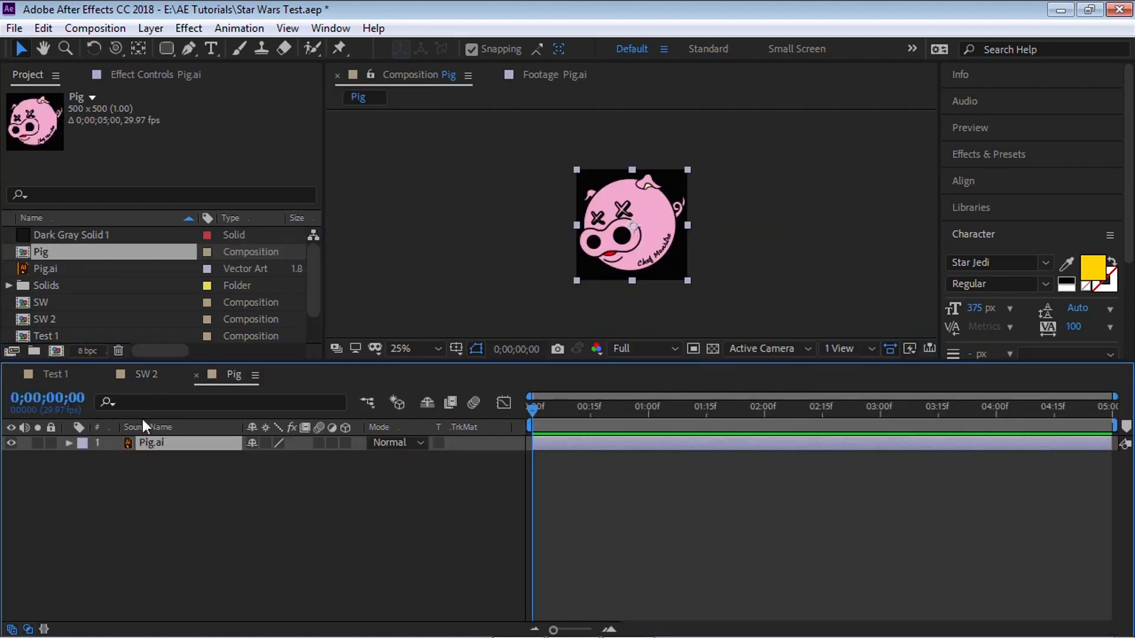
key(period)
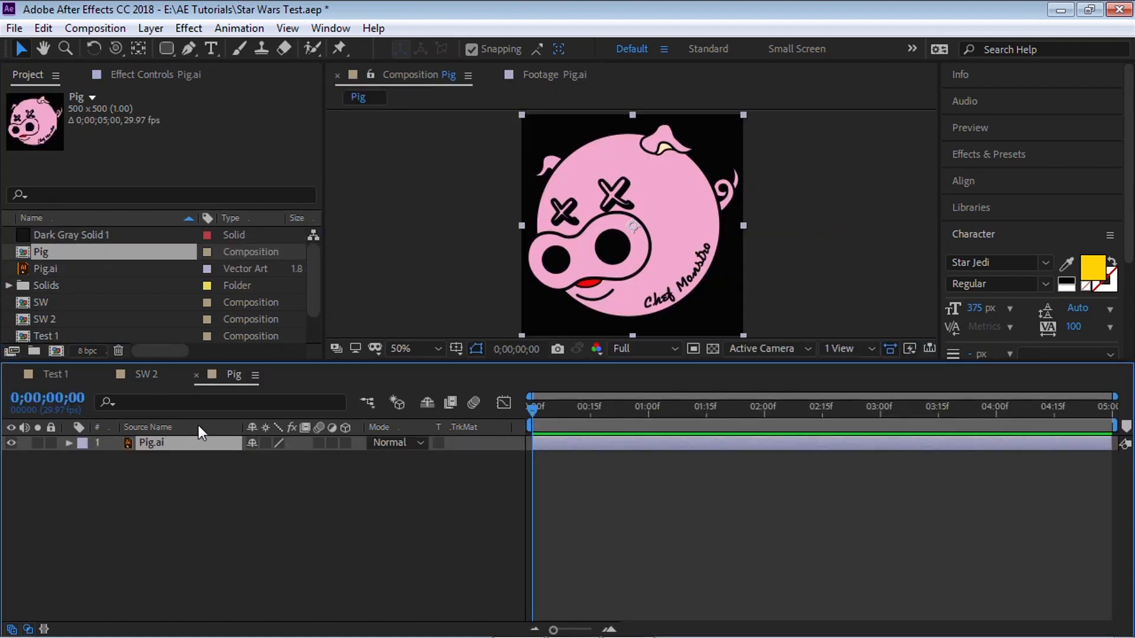
Step: Create shapes from the Pig.ai vector layer
click(151, 30)
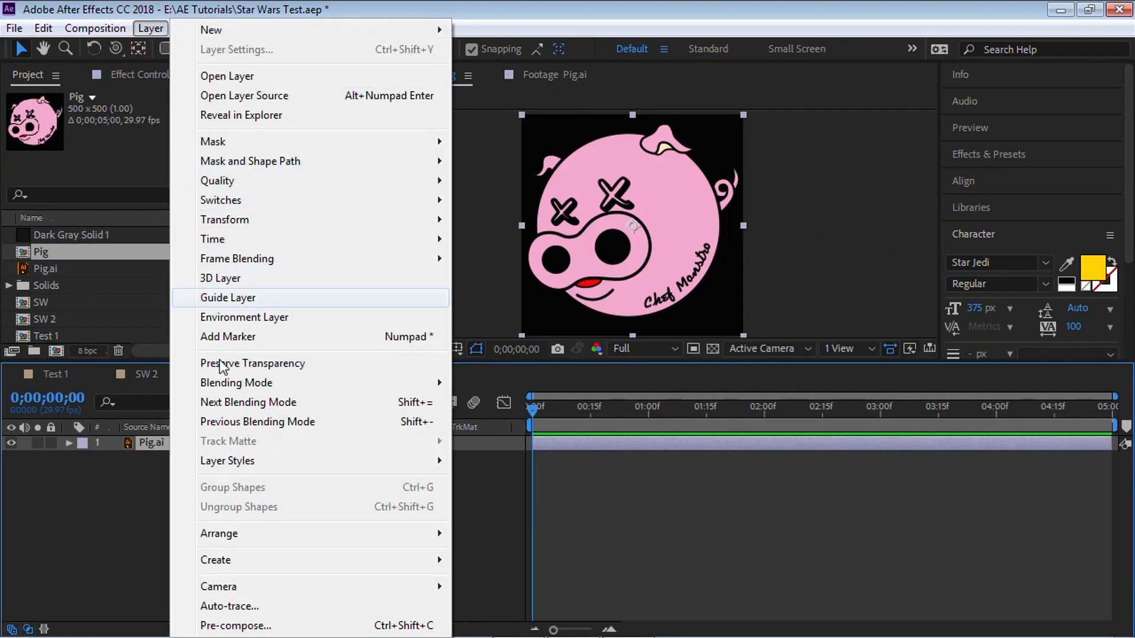
mouse_move(279, 565)
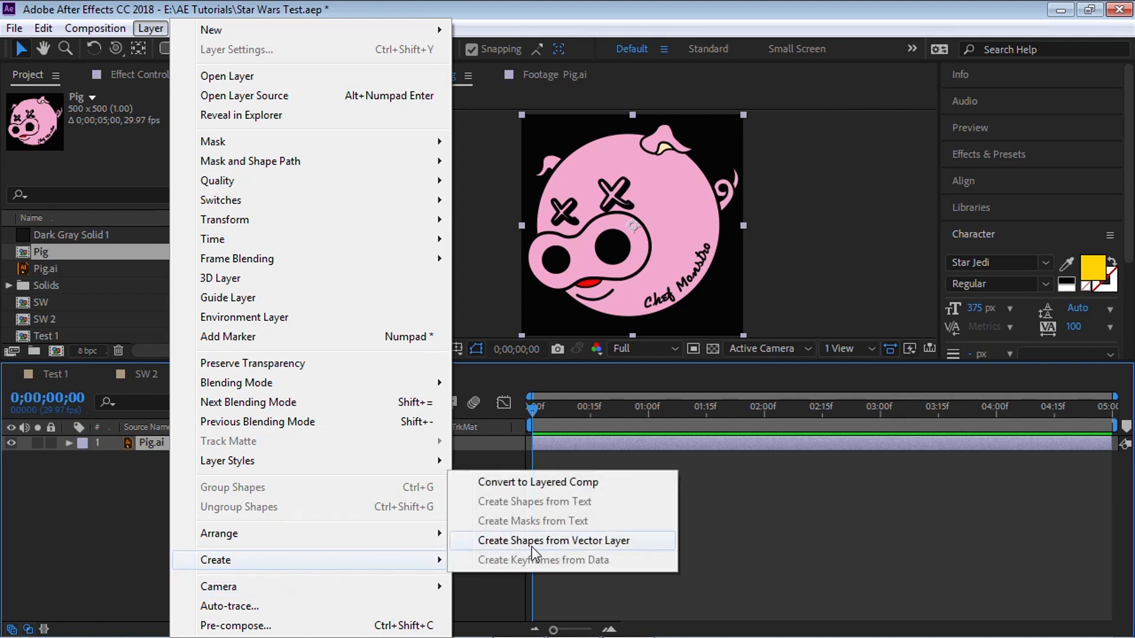
click(603, 543)
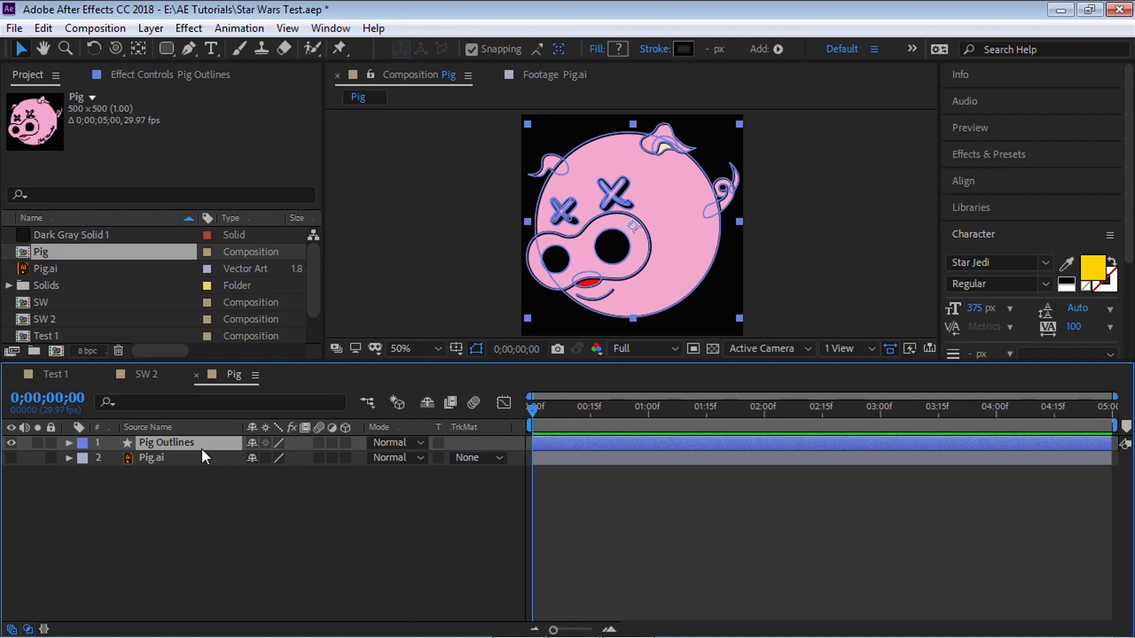
Step: Examine the shape groups inside the Pig Outlines layer, and close the Pig composition
click(68, 442)
click(84, 459)
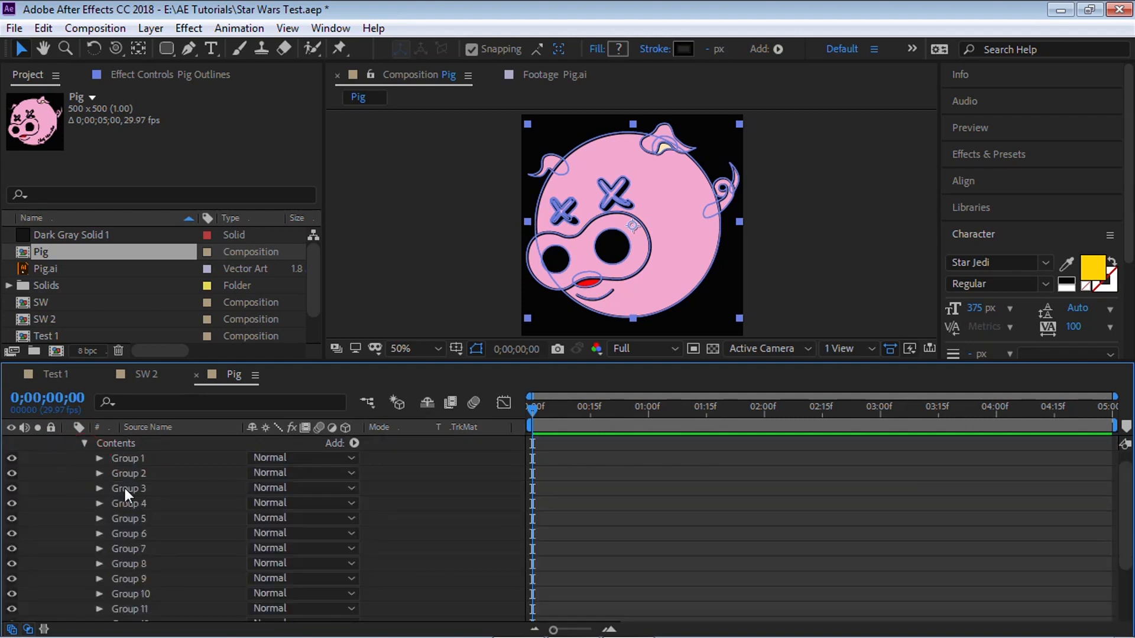
click(133, 460)
scroll(1126, 496, down, 3)
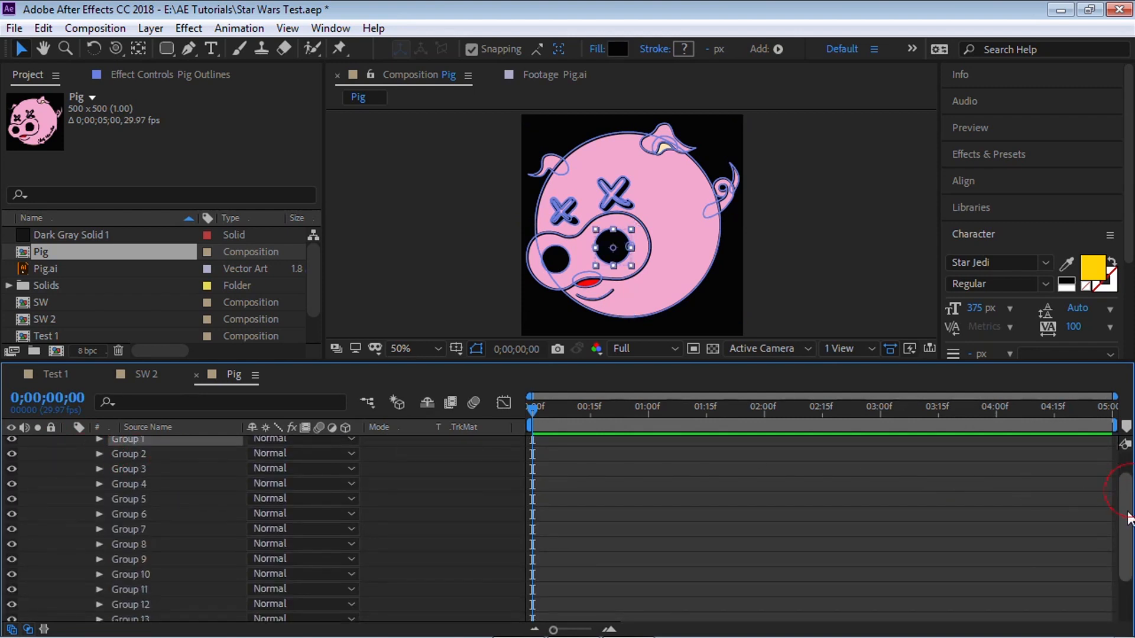
scroll(1126, 496, up, 3)
mouse_move(16, 464)
mouse_down()
mouse_move(12, 513)
mouse_move(10, 459)
mouse_up()
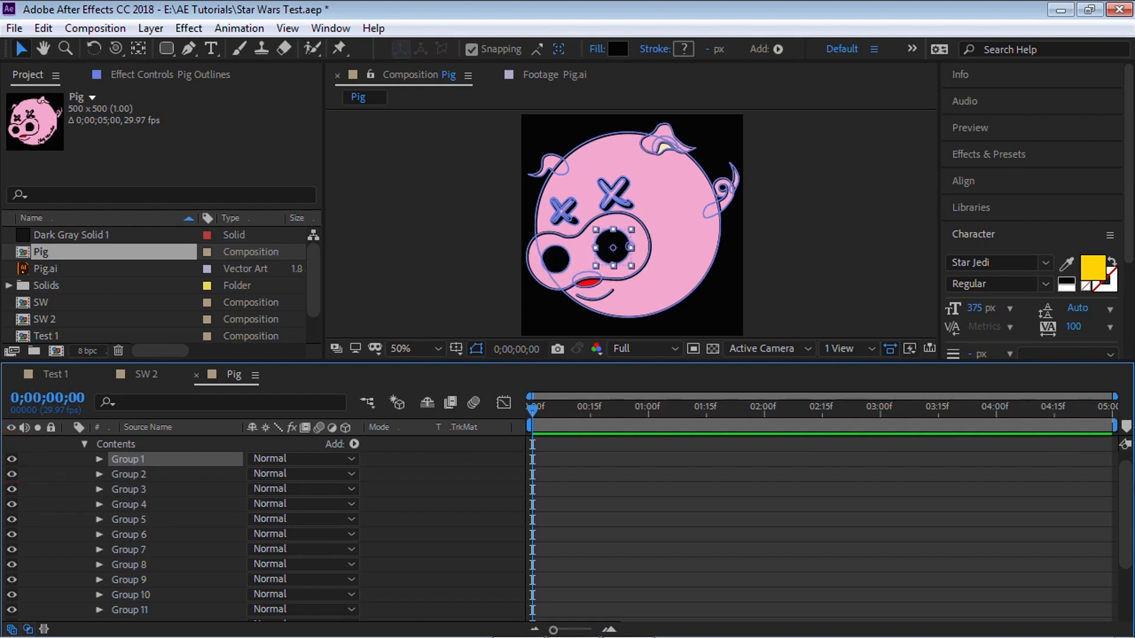
scroll(1125, 494, up, 1)
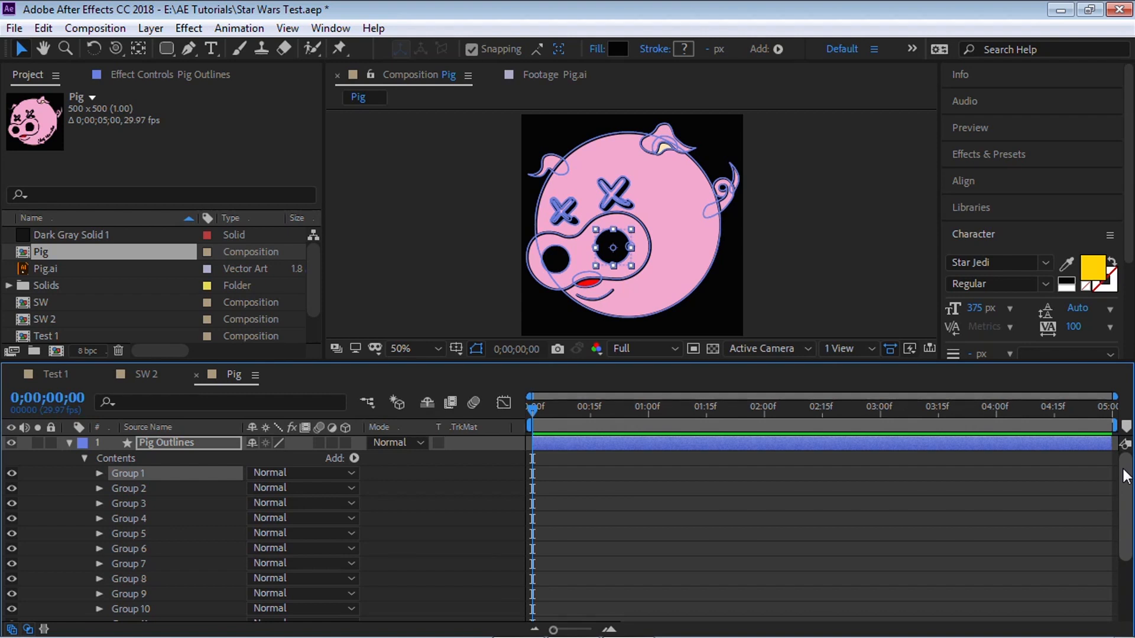
click(194, 375)
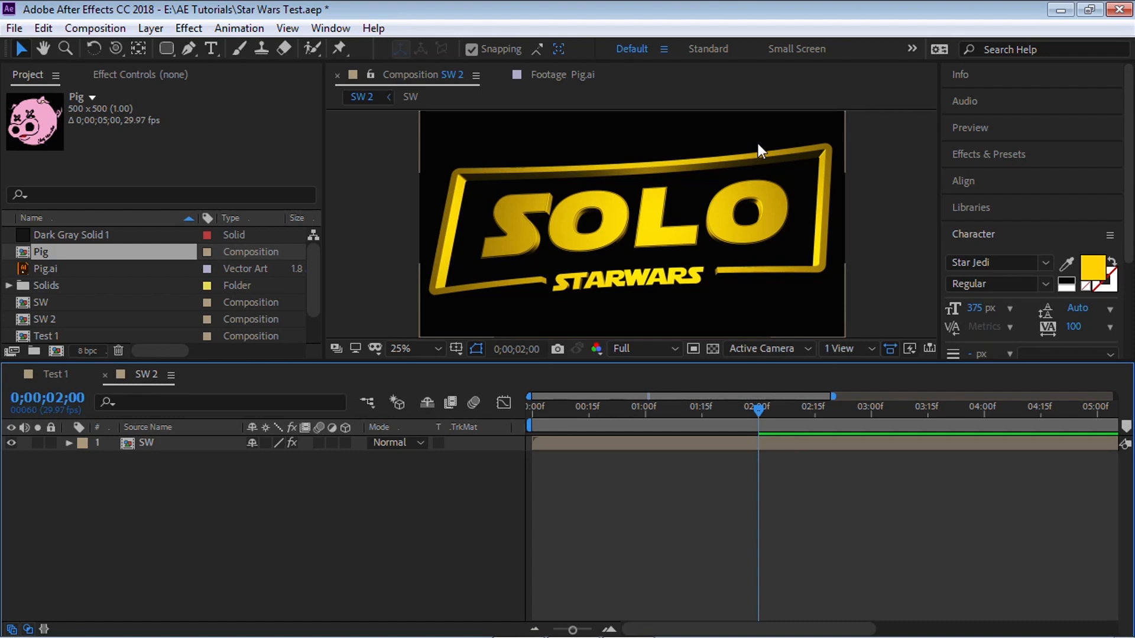
Step: Create a 1920 × 1080 px composition named Star Wars at 29.97 frames per second with a duration of 0;00;05;00
click(56, 352)
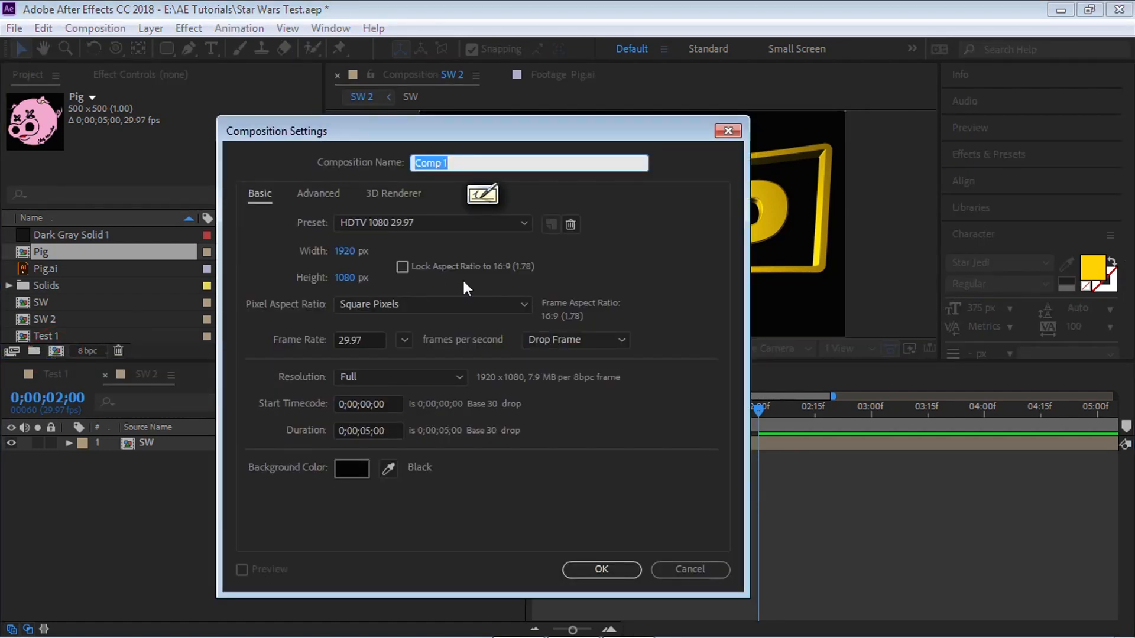
text(Star W)
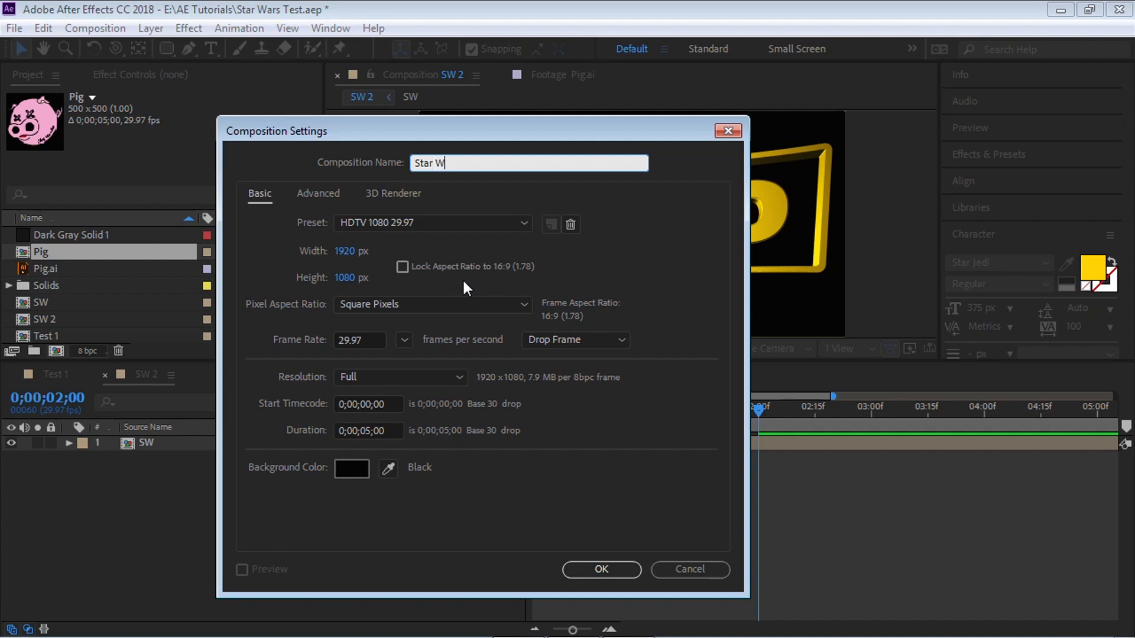
text(ars)
click(347, 253)
click(347, 278)
click(362, 340)
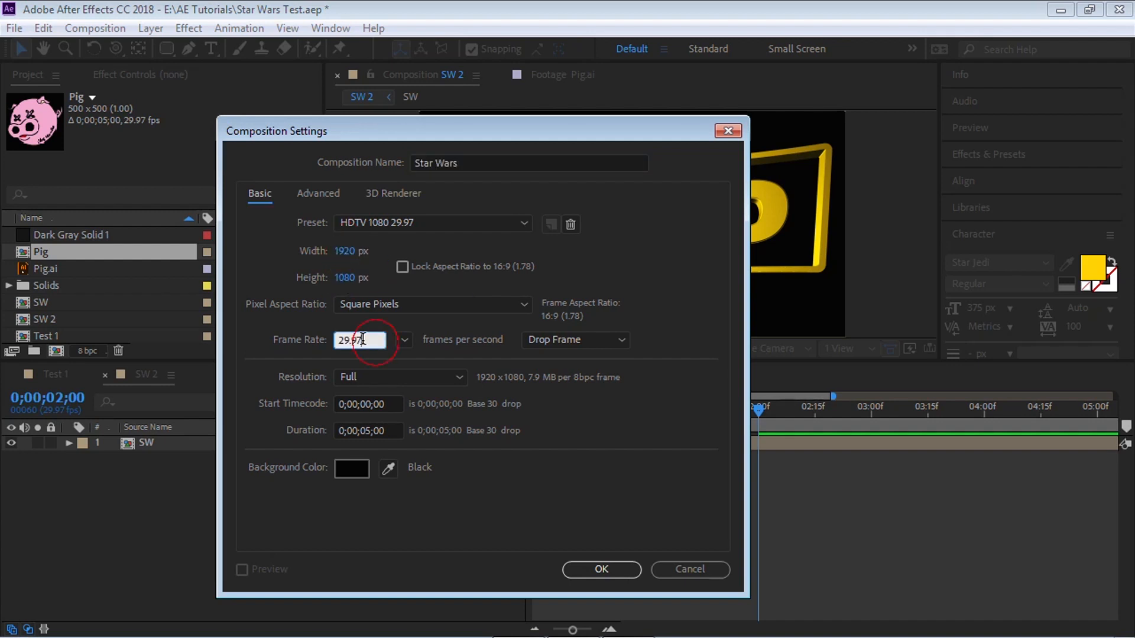
drag(363, 340, 329, 342)
click(404, 340)
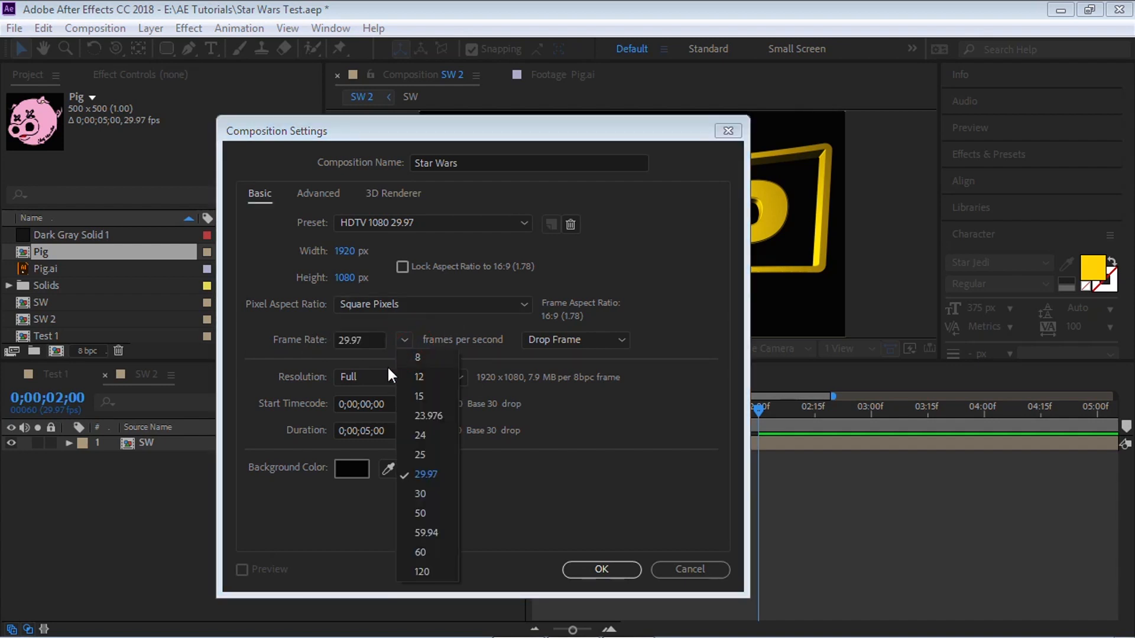
click(494, 487)
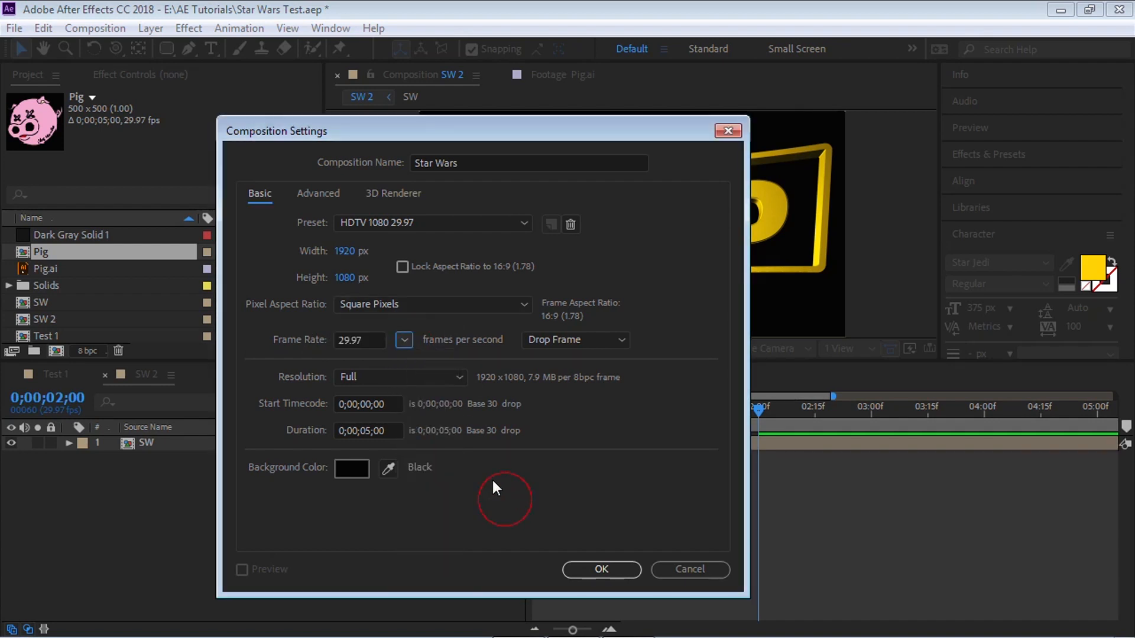
click(377, 426)
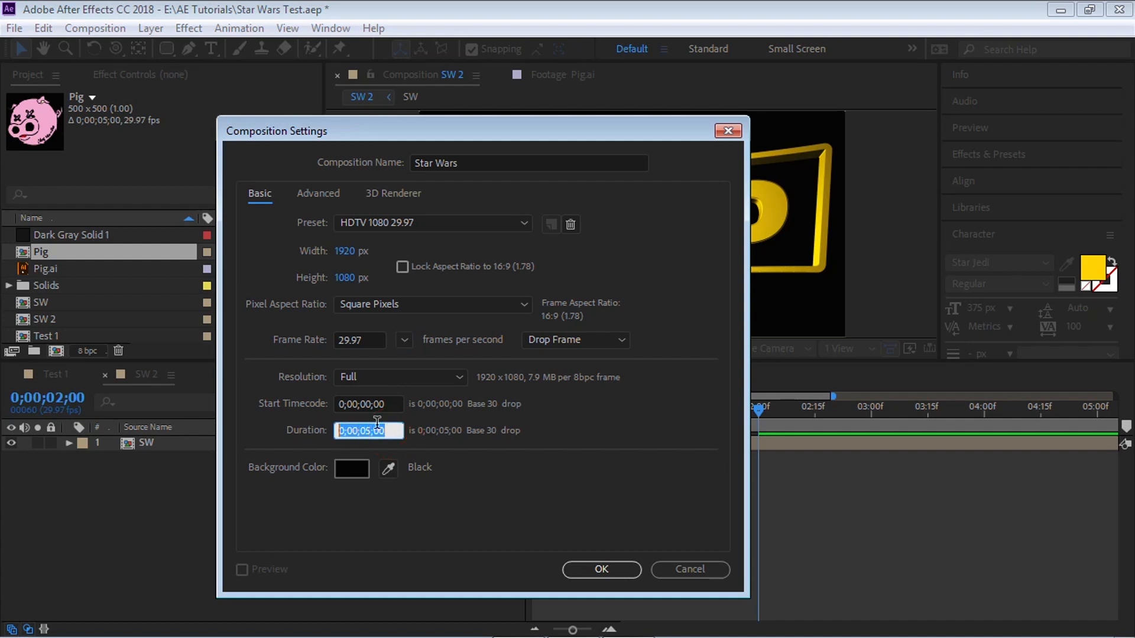
click(612, 570)
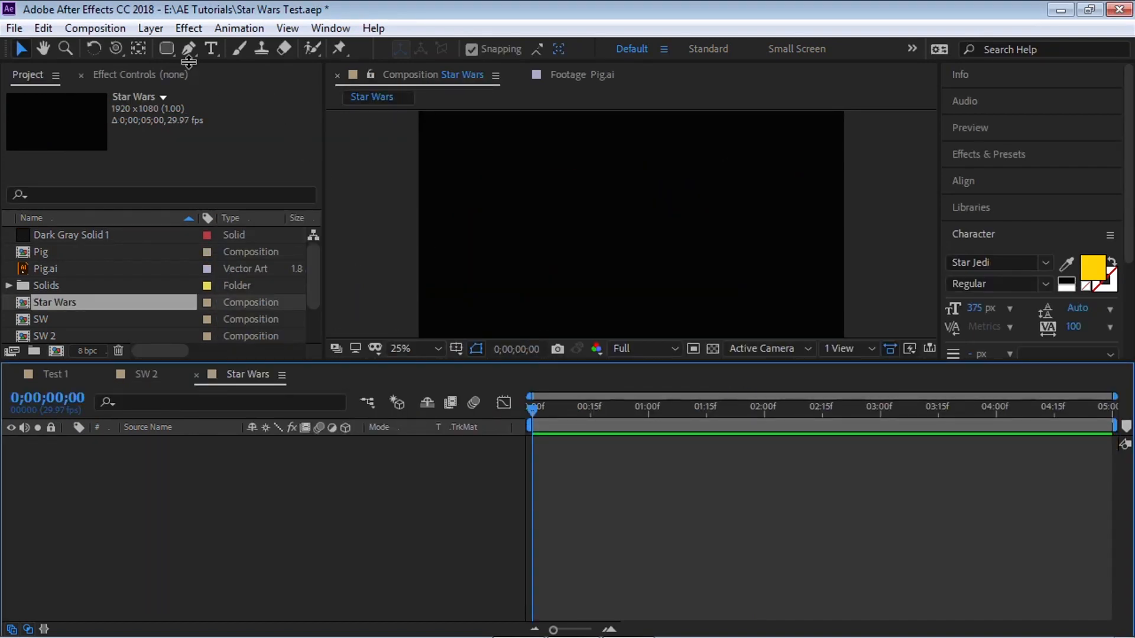
Step: Add a rounded rectangle shape layer that fills the whole Star Wars composition, and enlarge the composition view
click(167, 51)
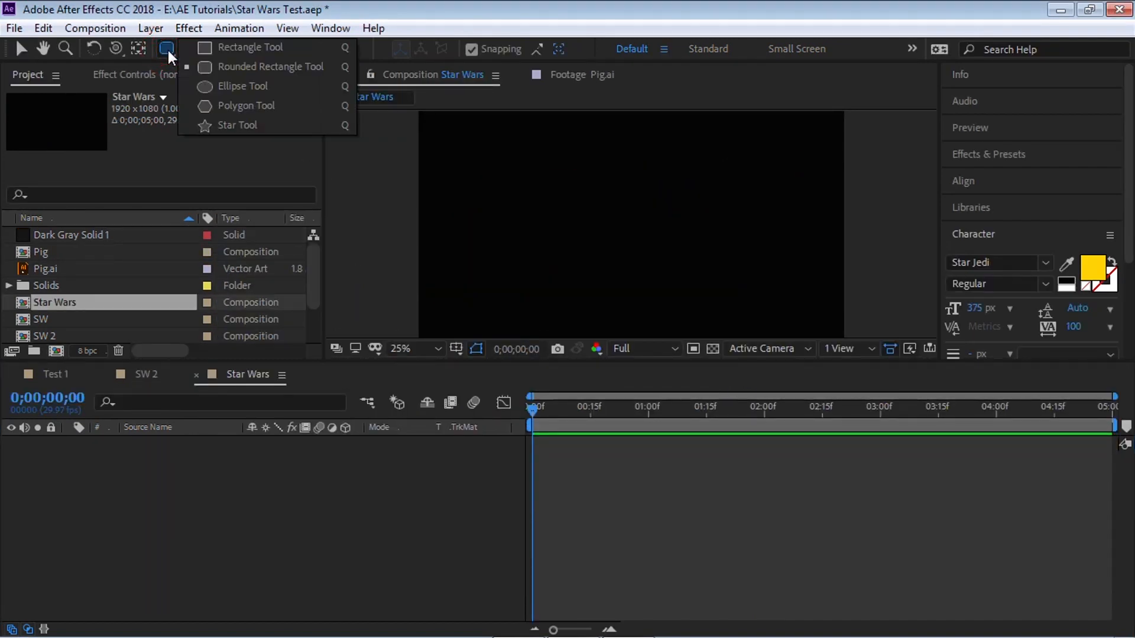
click(241, 67)
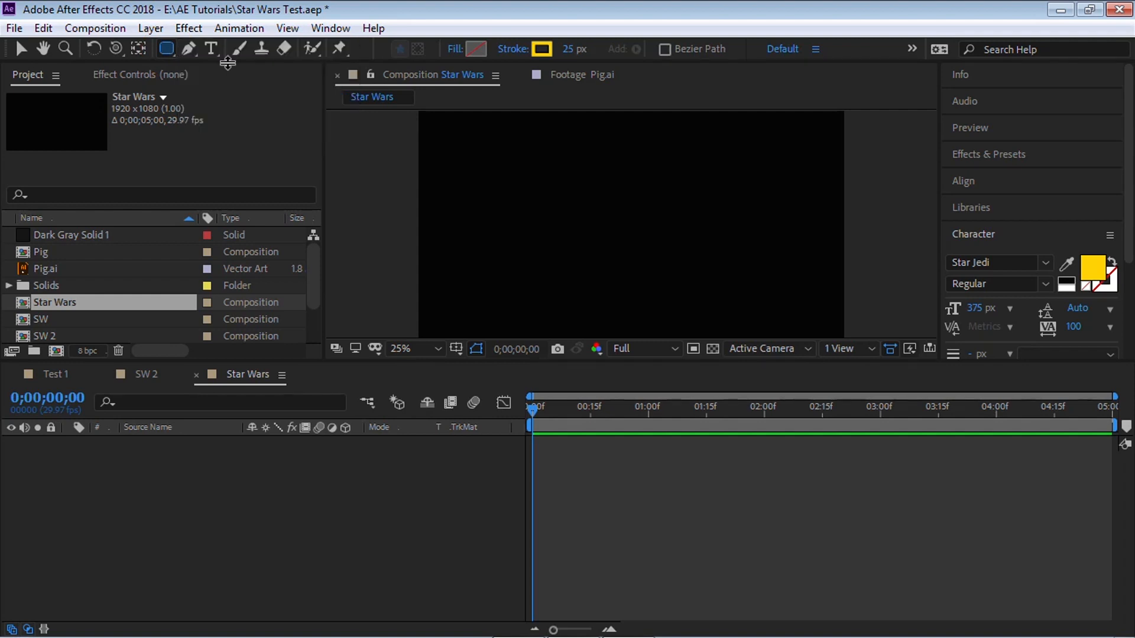
double_click(167, 50)
drag(515, 362, 521, 397)
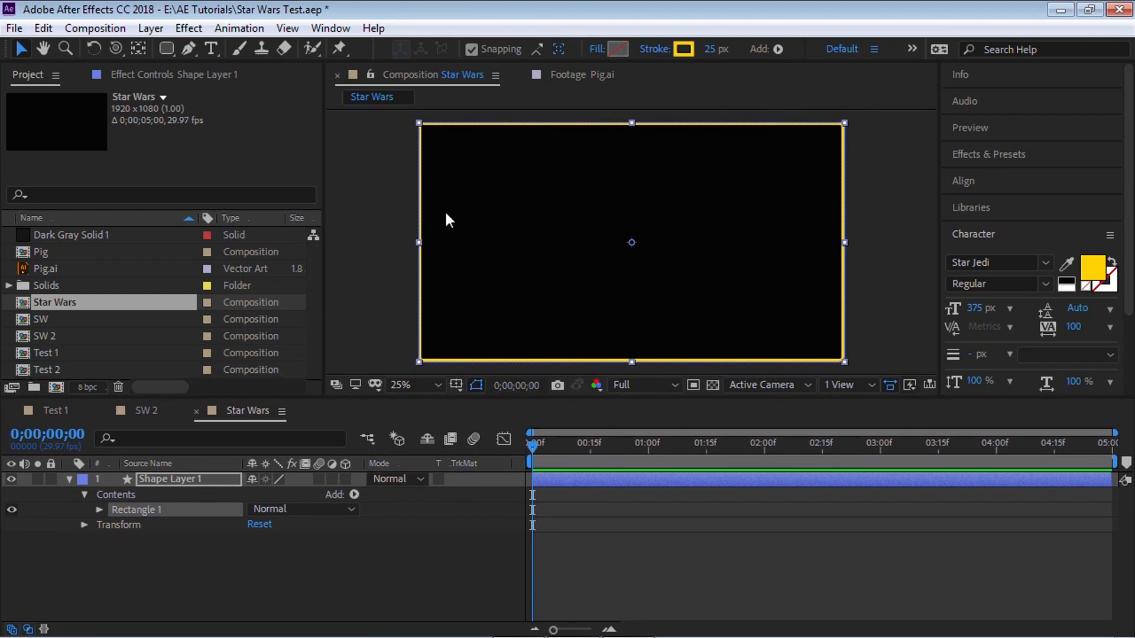
Step: Review the rectangle's fill option, stroke color and stroke width
click(609, 47)
click(755, 519)
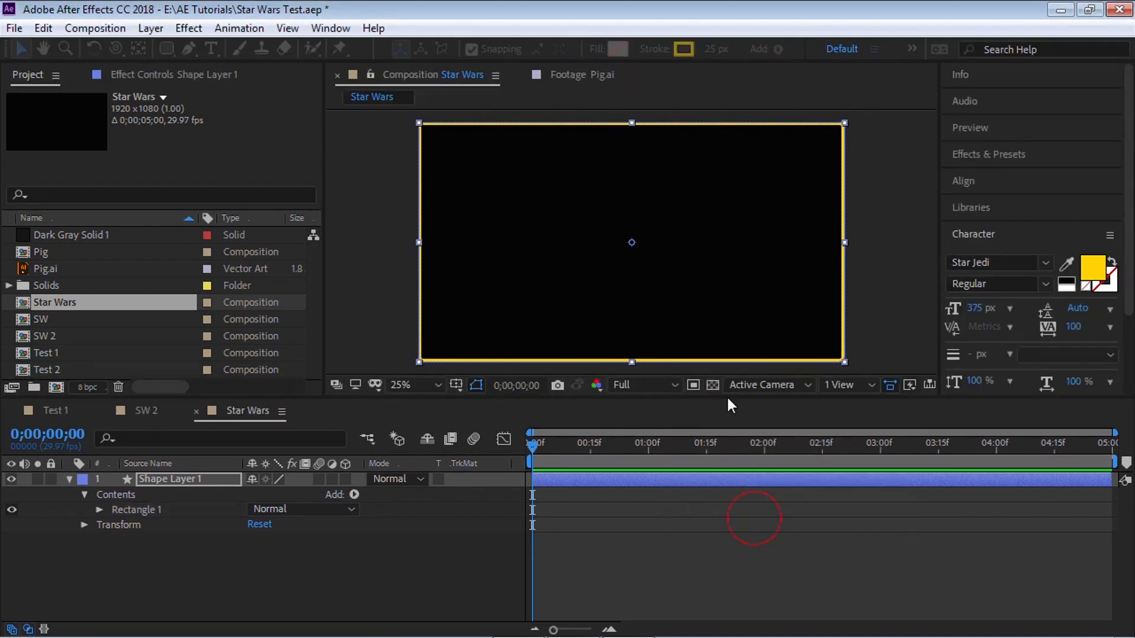
click(680, 48)
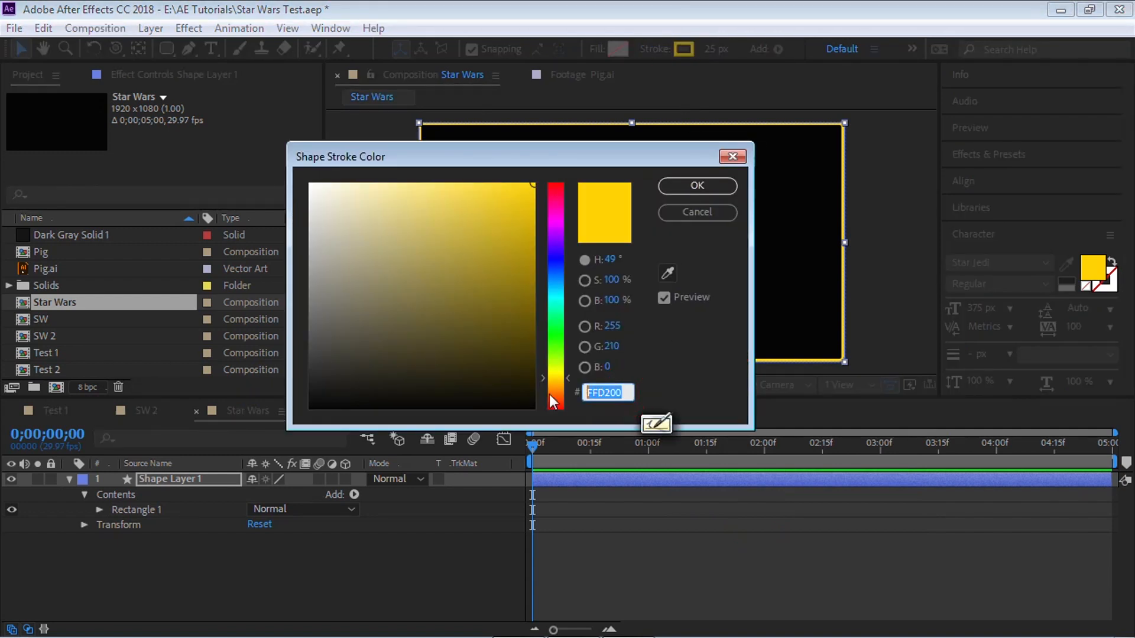
click(700, 184)
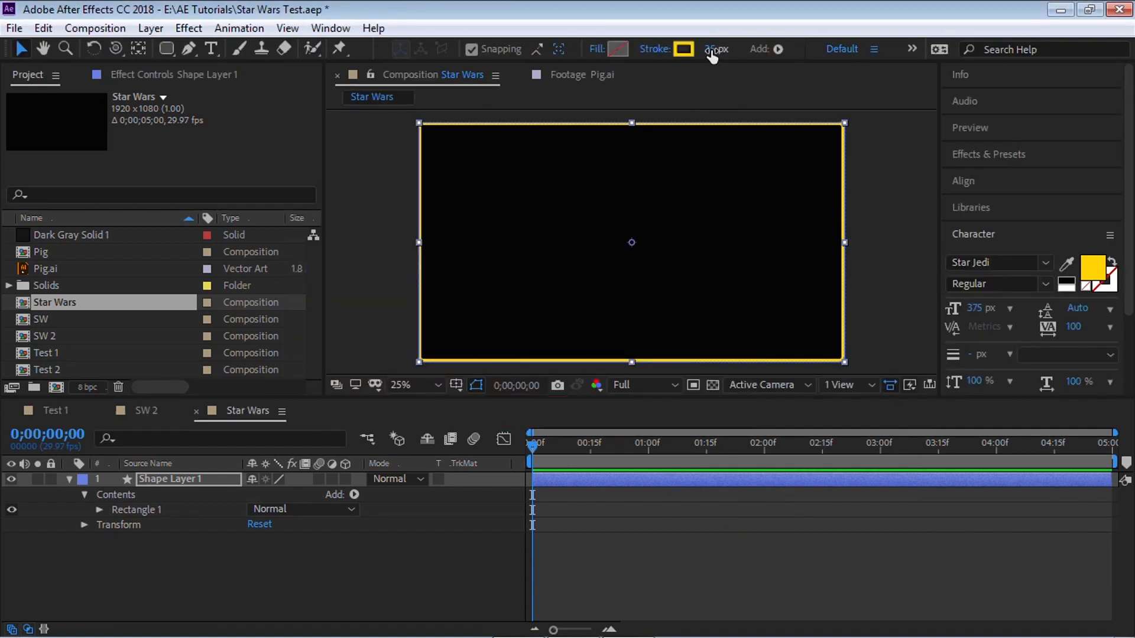
click(714, 51)
click(522, 294)
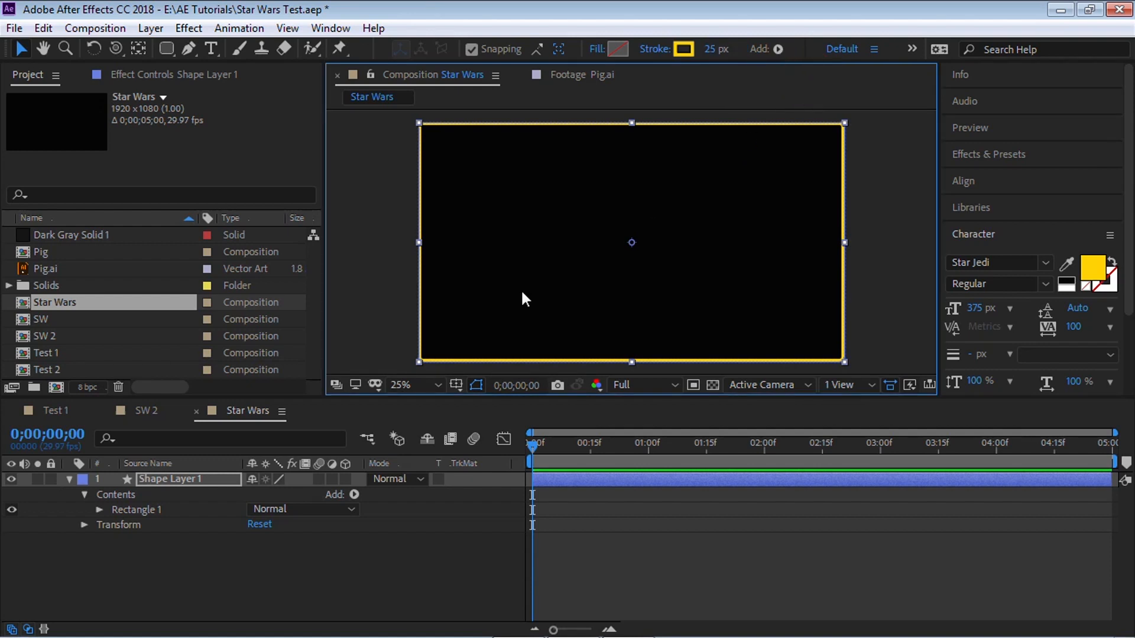
Step: Set the size of Rectangle Path 1 to 1500 by 500
click(99, 510)
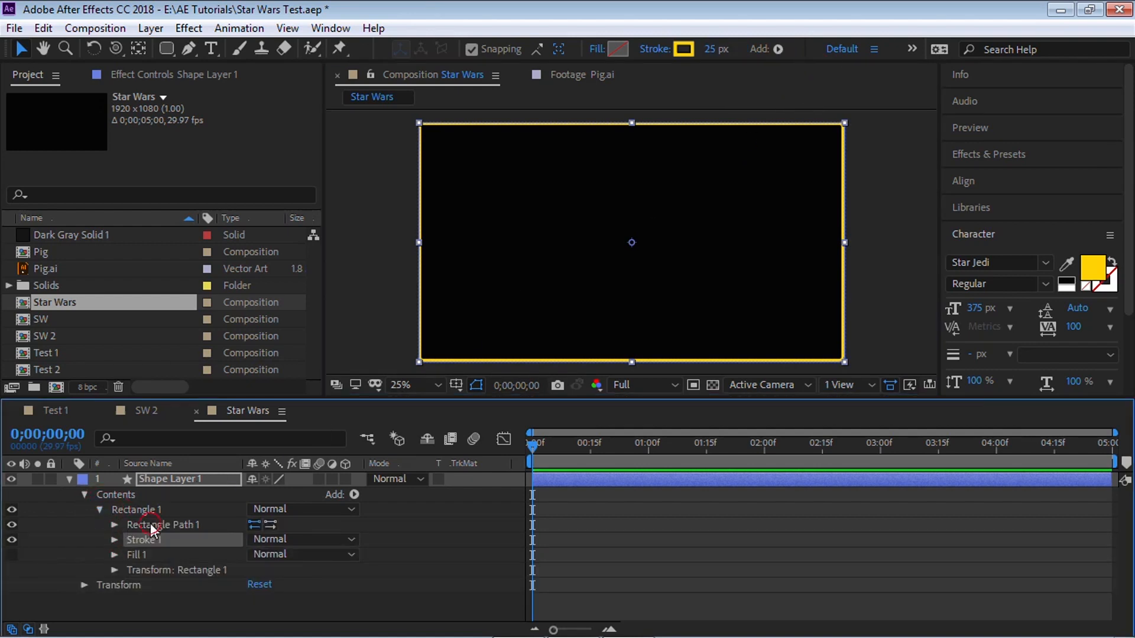
click(116, 524)
click(114, 524)
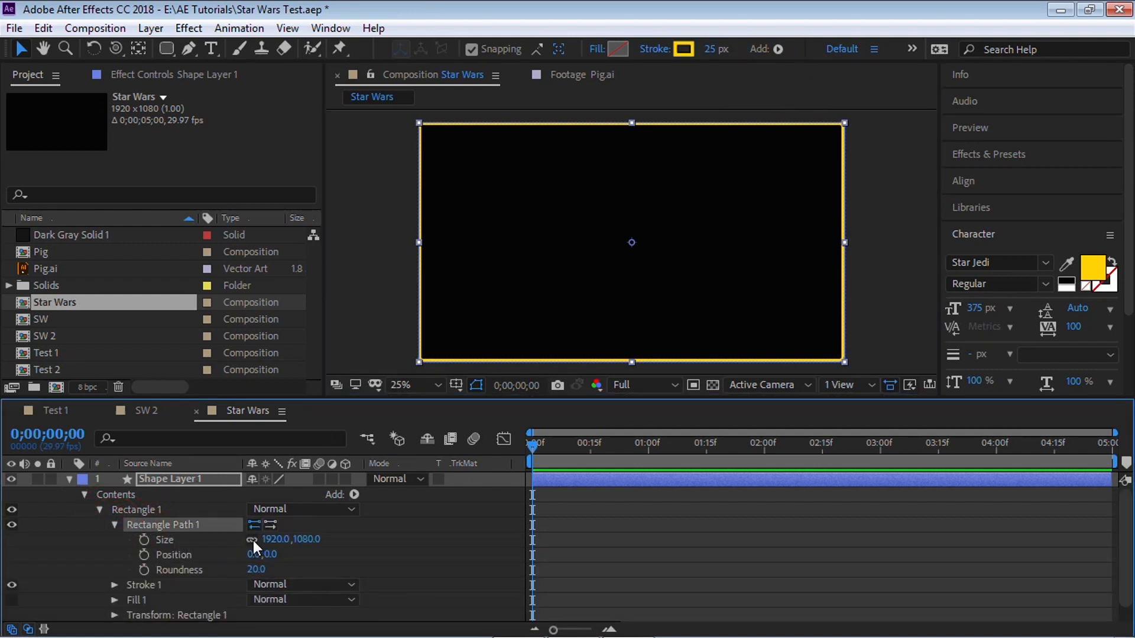
click(272, 539)
text(1500)
key(Tab)
text(500)
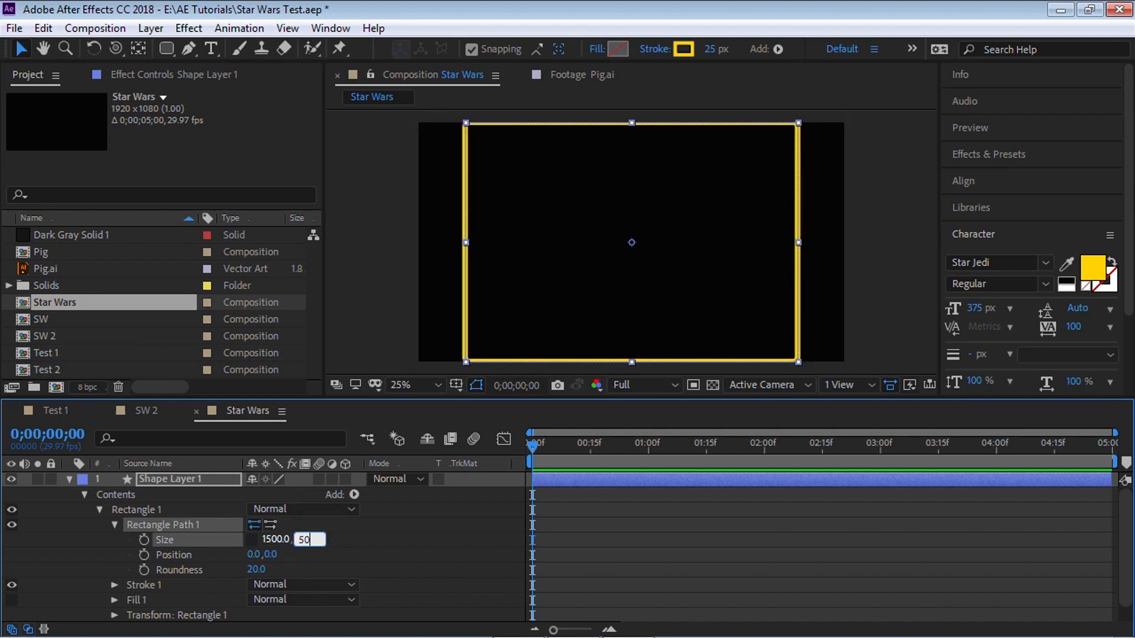
key(Return)
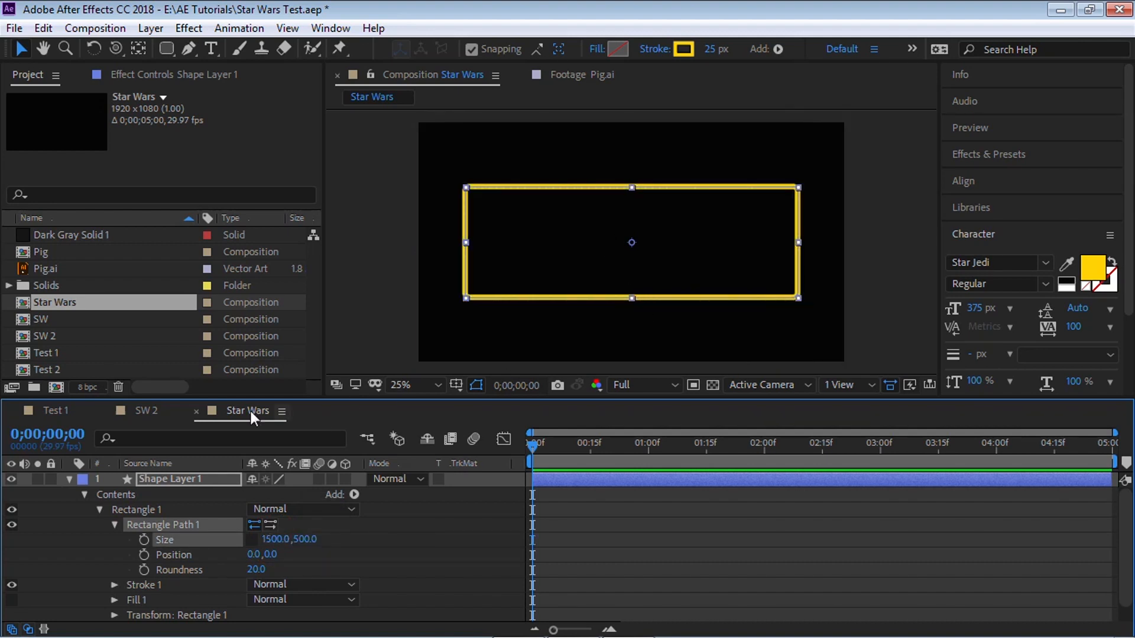
Step: Compare the frame with the SW 2 logo composition, and add Trim Paths to the rectangle in Star Wars
click(146, 410)
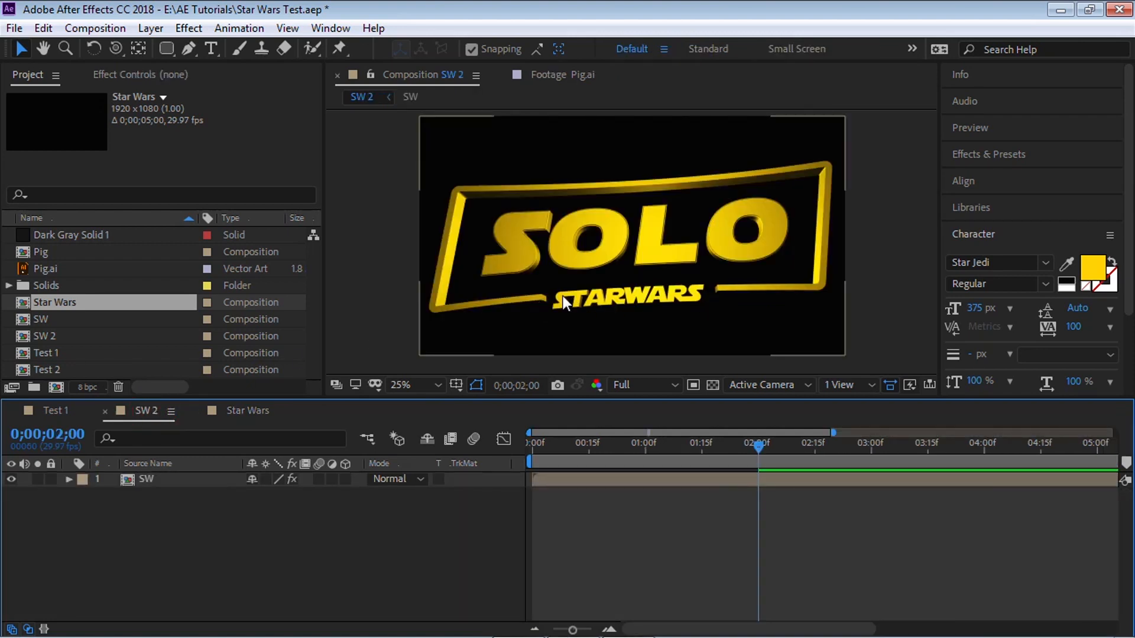
click(268, 407)
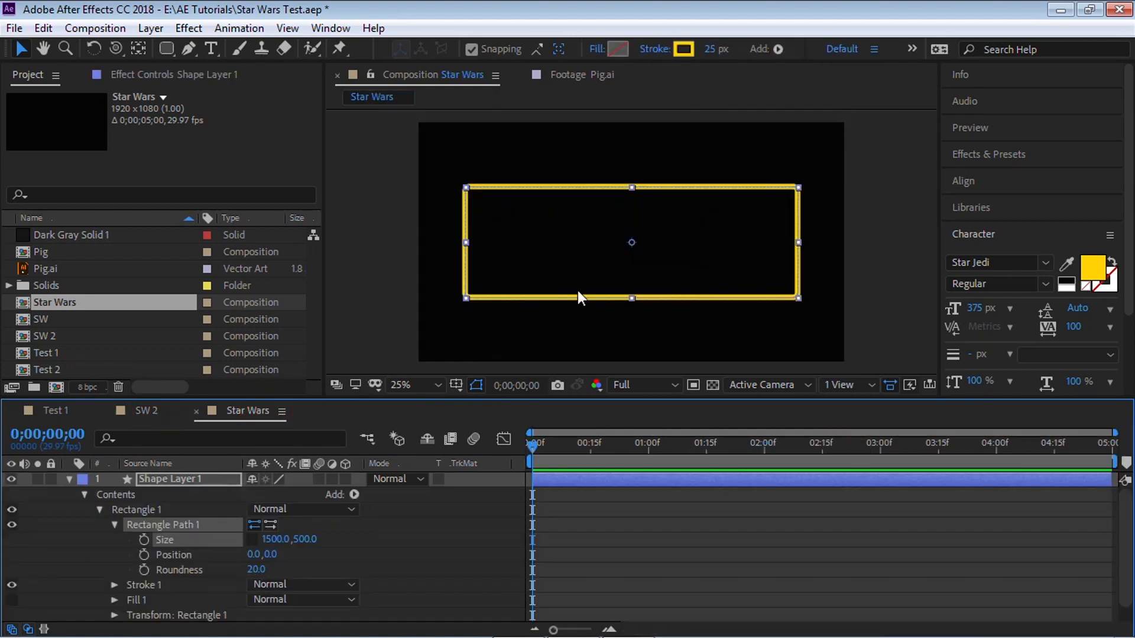
click(355, 495)
click(441, 398)
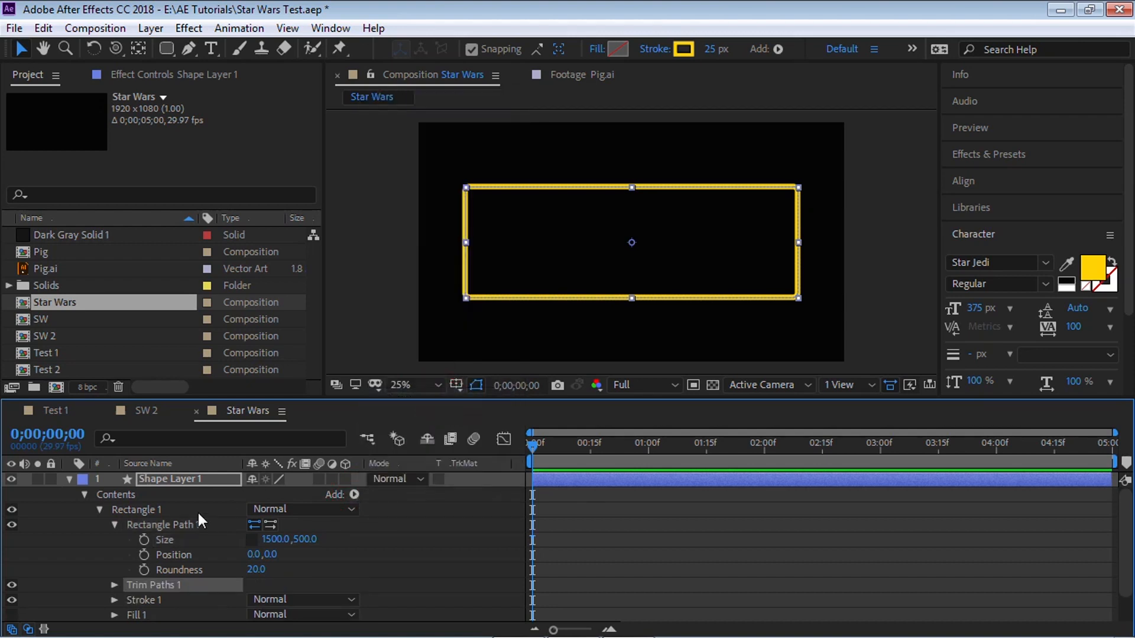
click(115, 525)
click(114, 540)
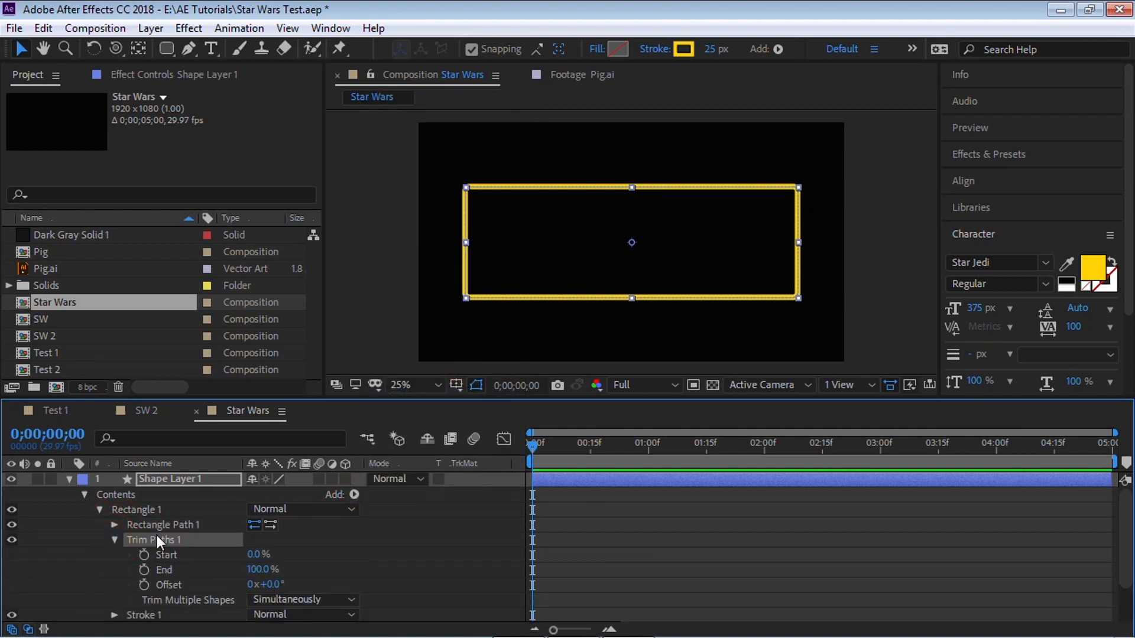
Step: Set Trim Paths to start 3% and end 97%, with an offset of about 111° to center the gap on the rectangle's lower edge
mouse_move(254, 555)
mouse_down()
mouse_move(264, 561)
mouse_move(256, 570)
mouse_up()
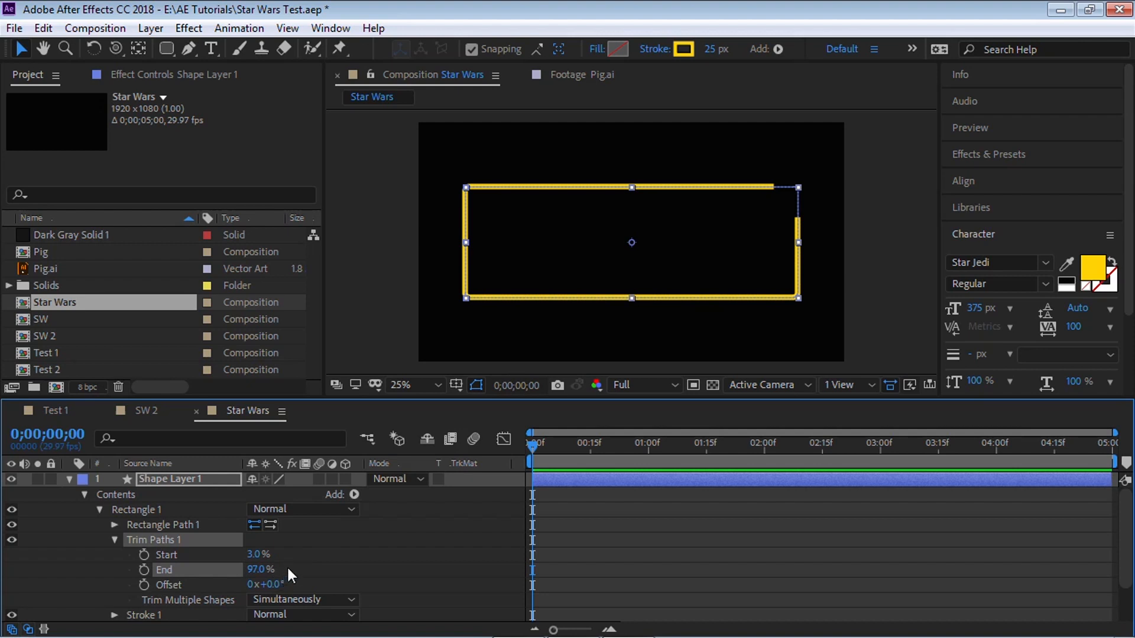
drag(273, 585, 377, 589)
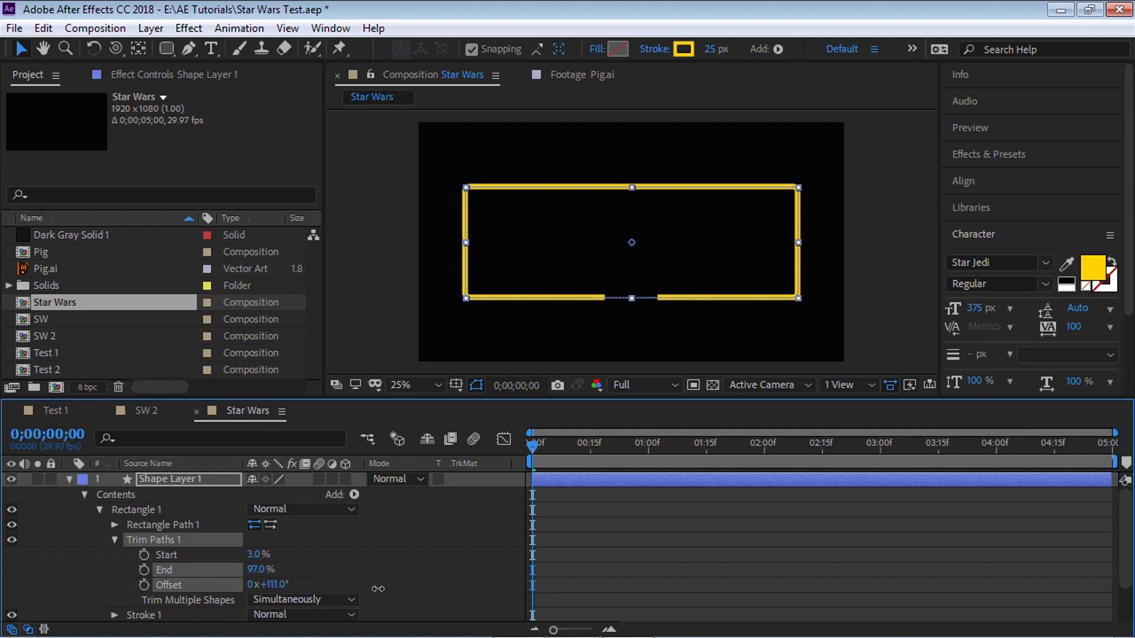
Step: Set Trim Paths to start 8% and end 91%, and keyframe Start at 0 seconds
click(254, 553)
drag(254, 554, 258, 573)
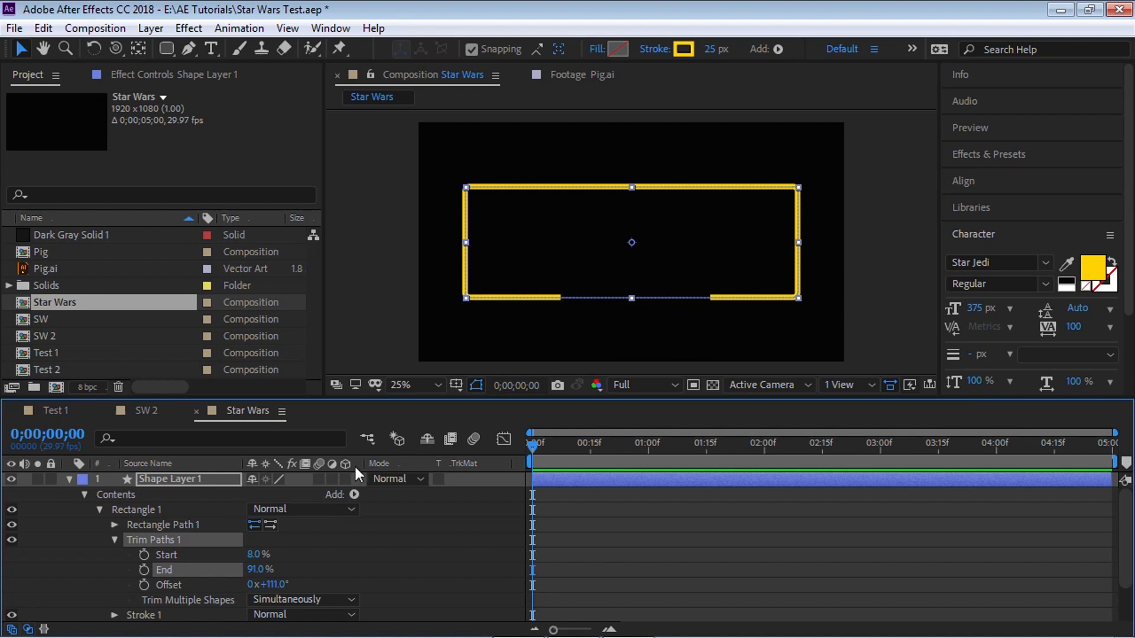
mouse_move(532, 443)
mouse_down()
mouse_move(601, 442)
mouse_move(530, 443)
mouse_up()
click(143, 555)
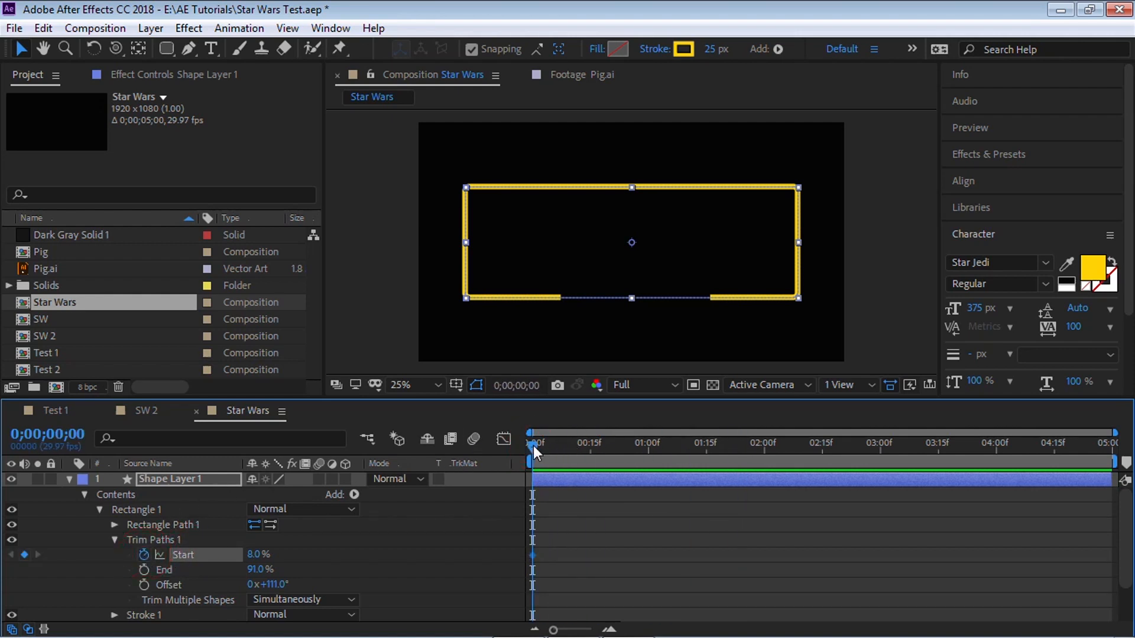
Step: Add a Start keyframe for Trim Paths at 1 second and apply Easy Ease In to it
drag(533, 445, 650, 443)
click(24, 554)
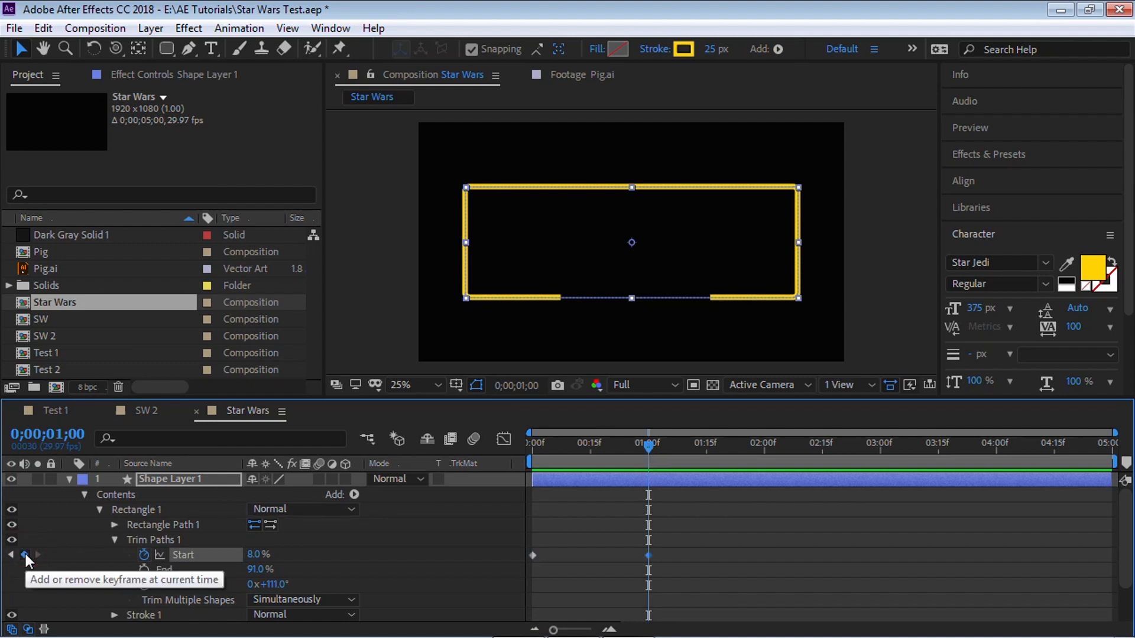
key(shift+F9)
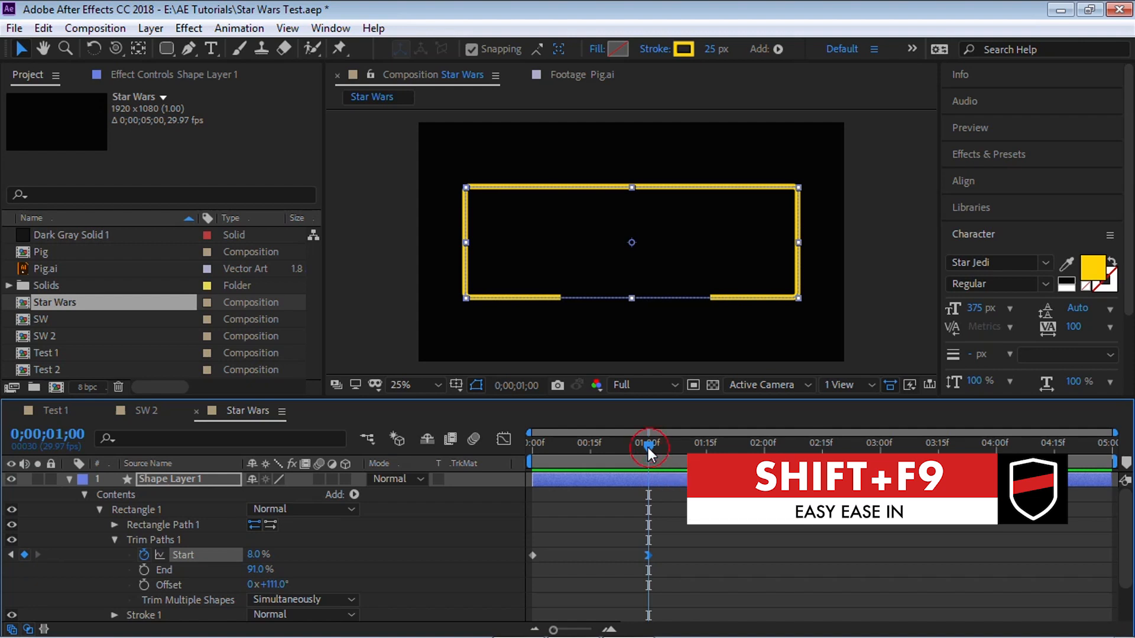
Step: Set the Trim Paths Start keyframe at 0 seconds to 91%
drag(647, 448, 523, 446)
click(533, 555)
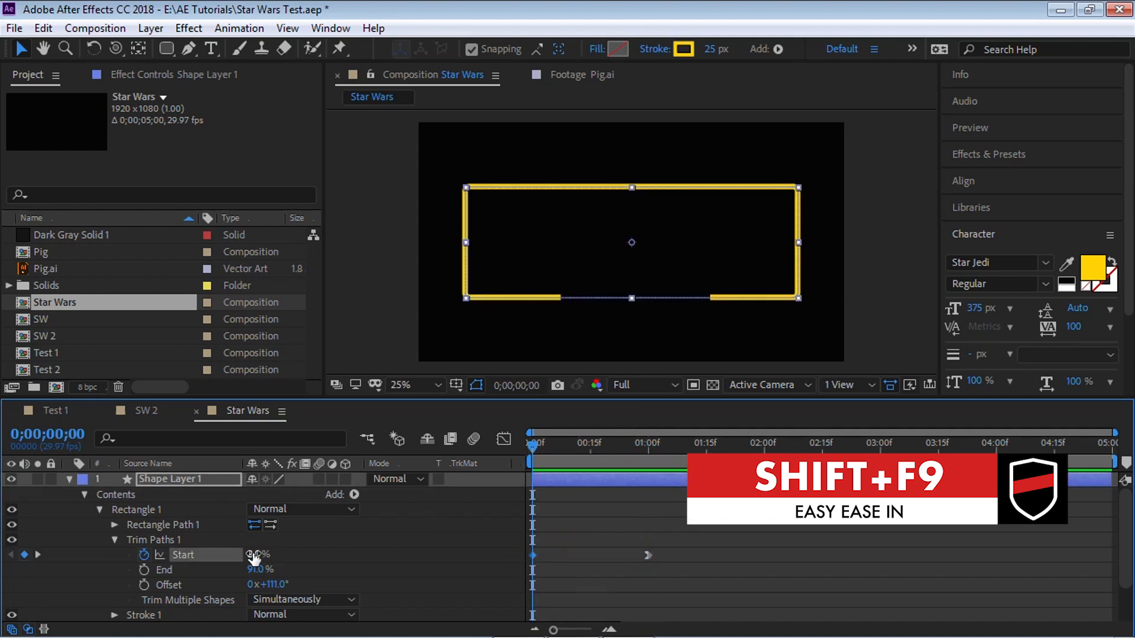
drag(254, 557, 319, 548)
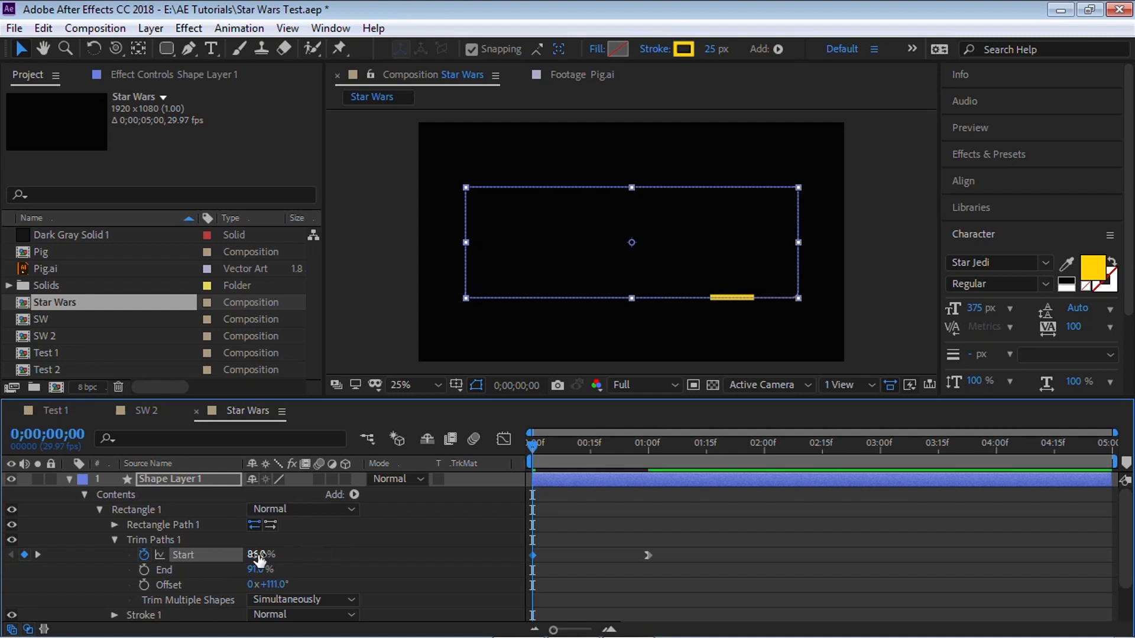
click(258, 556)
text(91)
key(Return)
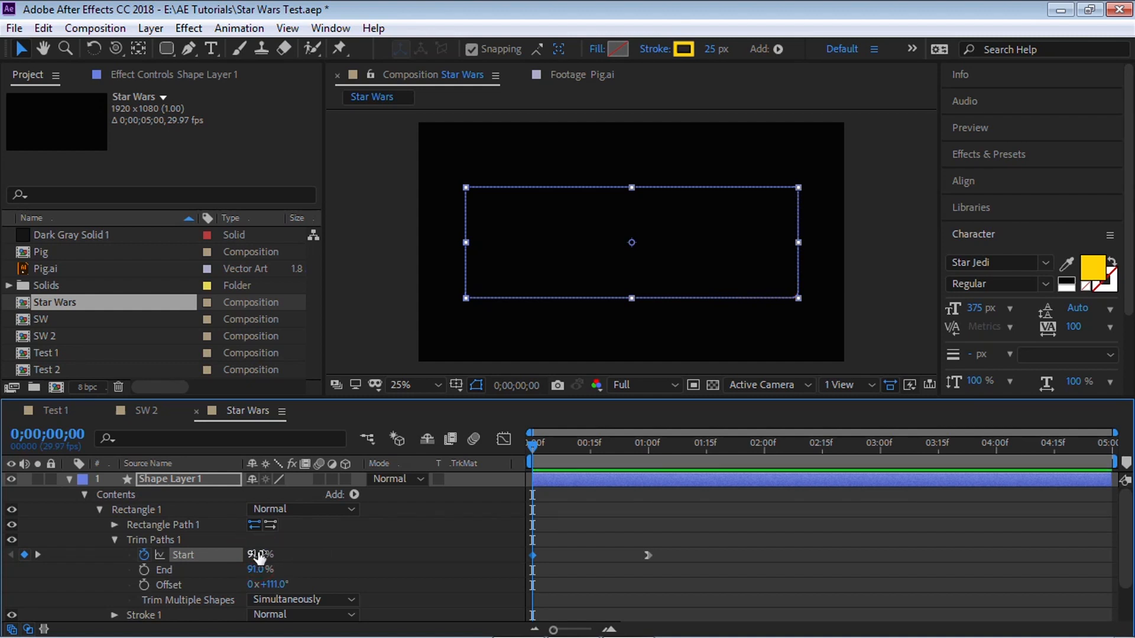
Step: Preview the frame's draw-on animation from the beginning of the composition
key(space)
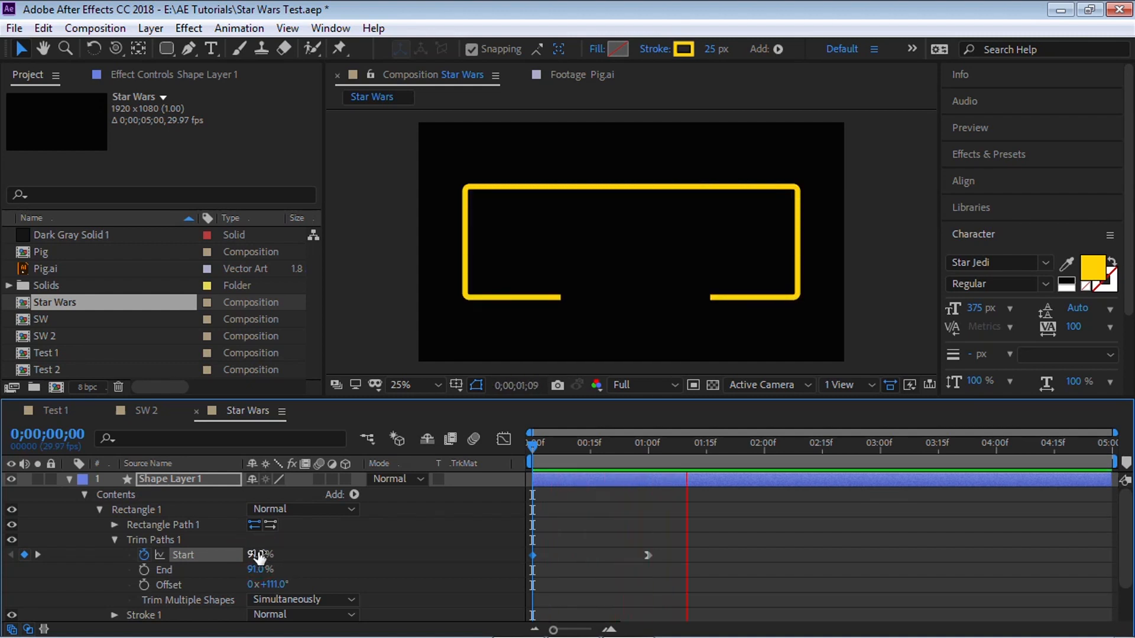
key(space)
drag(594, 438, 523, 445)
key(space)
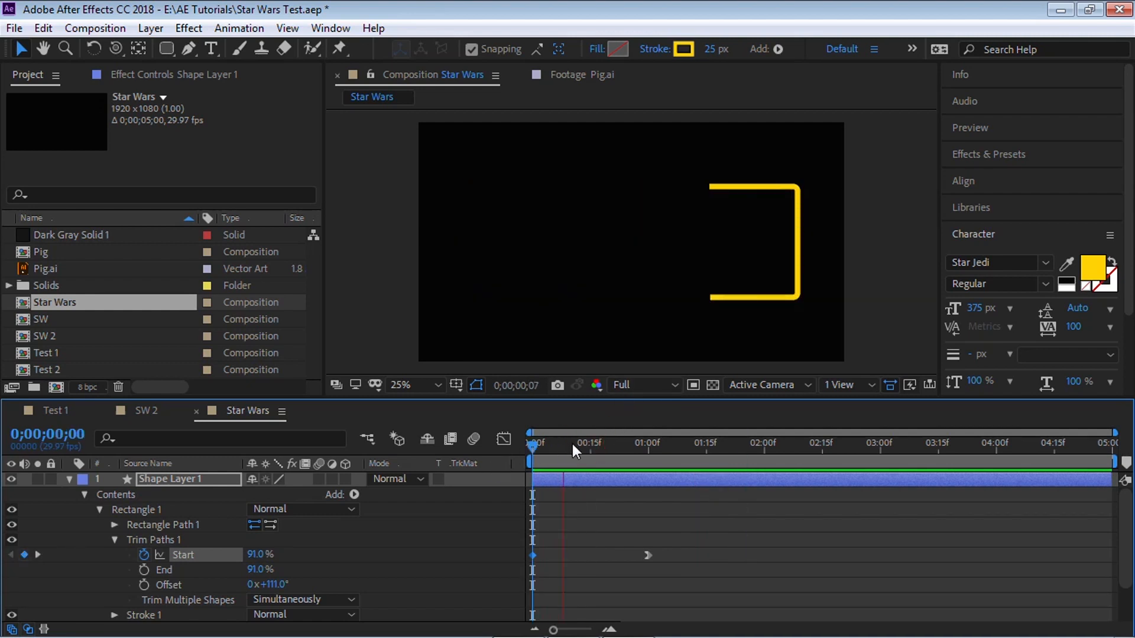
key(space)
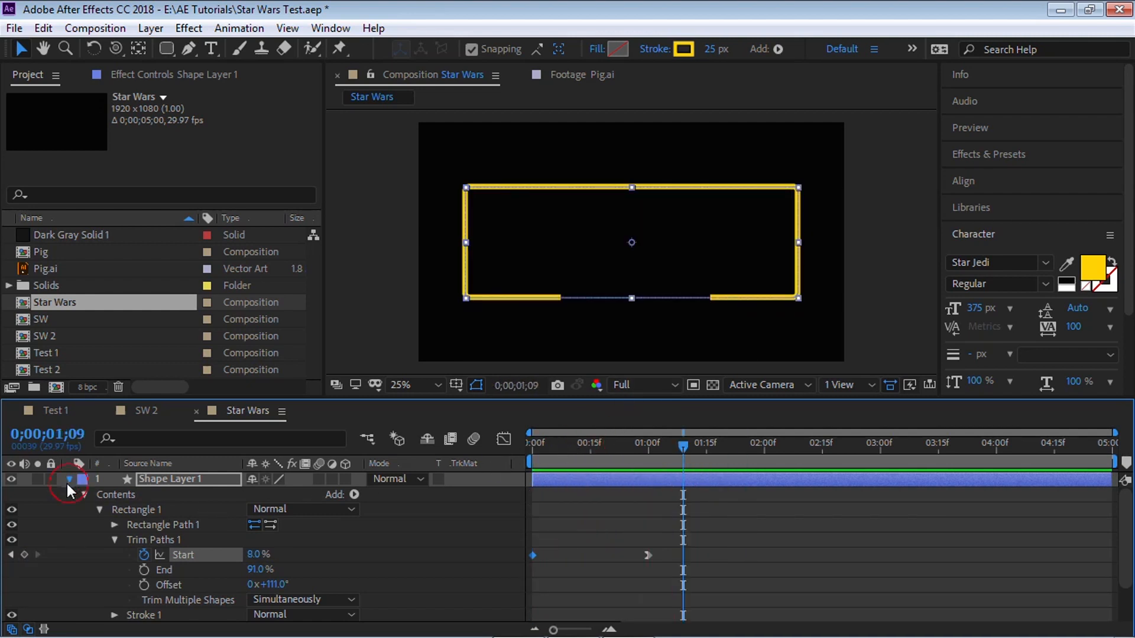
Step: Collapse the shape layer and add a yellow Star Jedi text layer reading "solo"
click(69, 479)
click(299, 499)
click(212, 48)
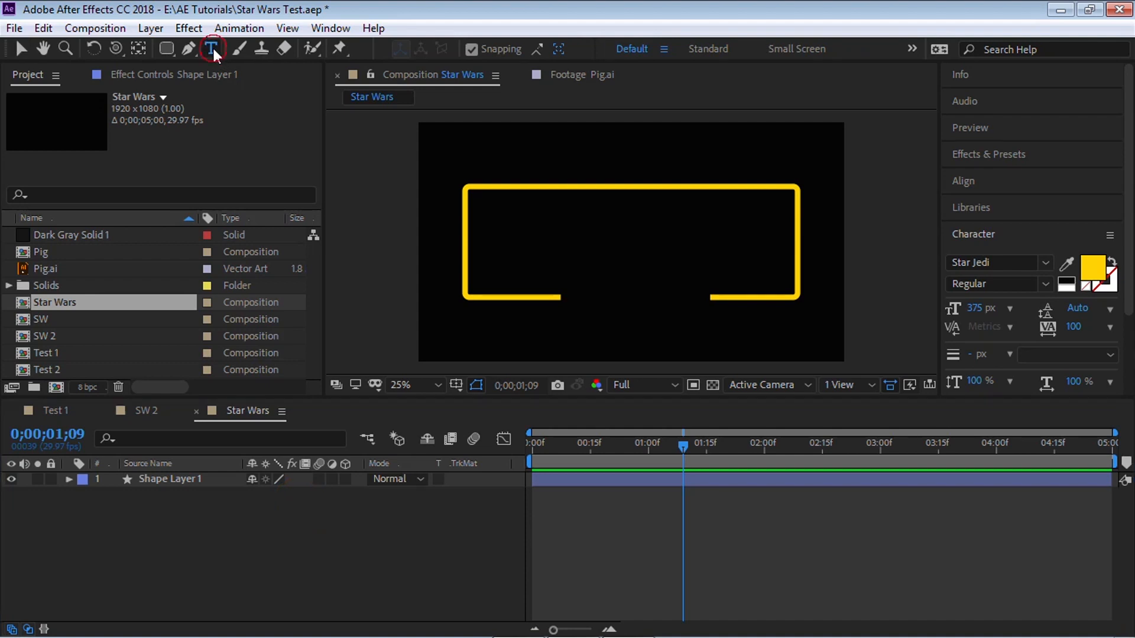
click(570, 254)
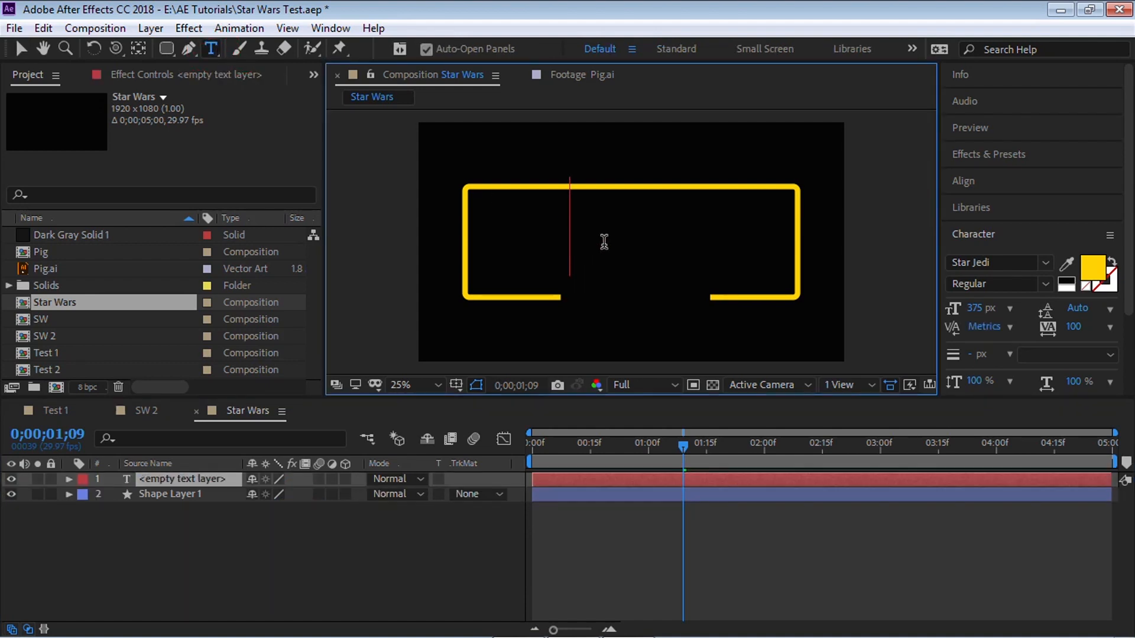
text(solo)
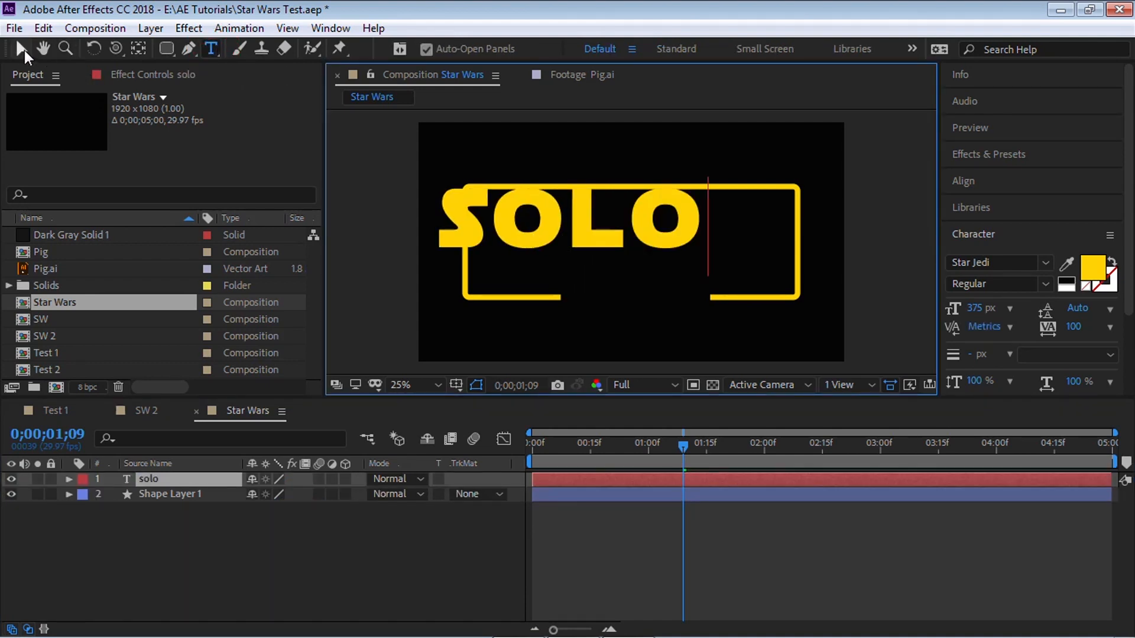
click(21, 49)
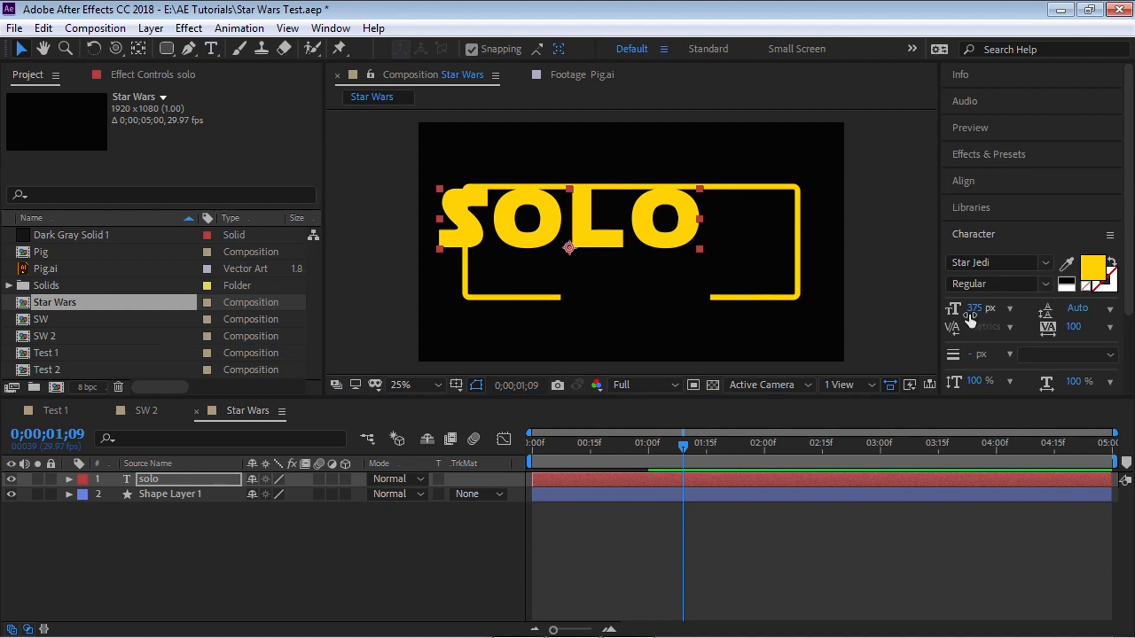
Step: Leave the tracking at 100 and center the solo text inside the frame
click(1110, 327)
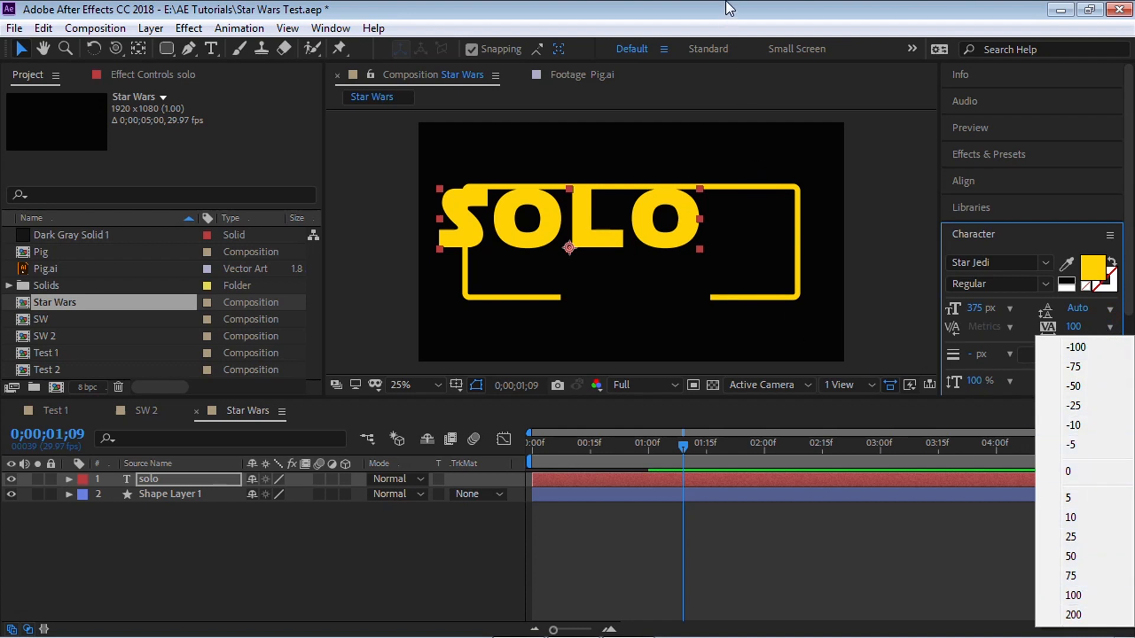
key(Escape)
drag(673, 222, 733, 249)
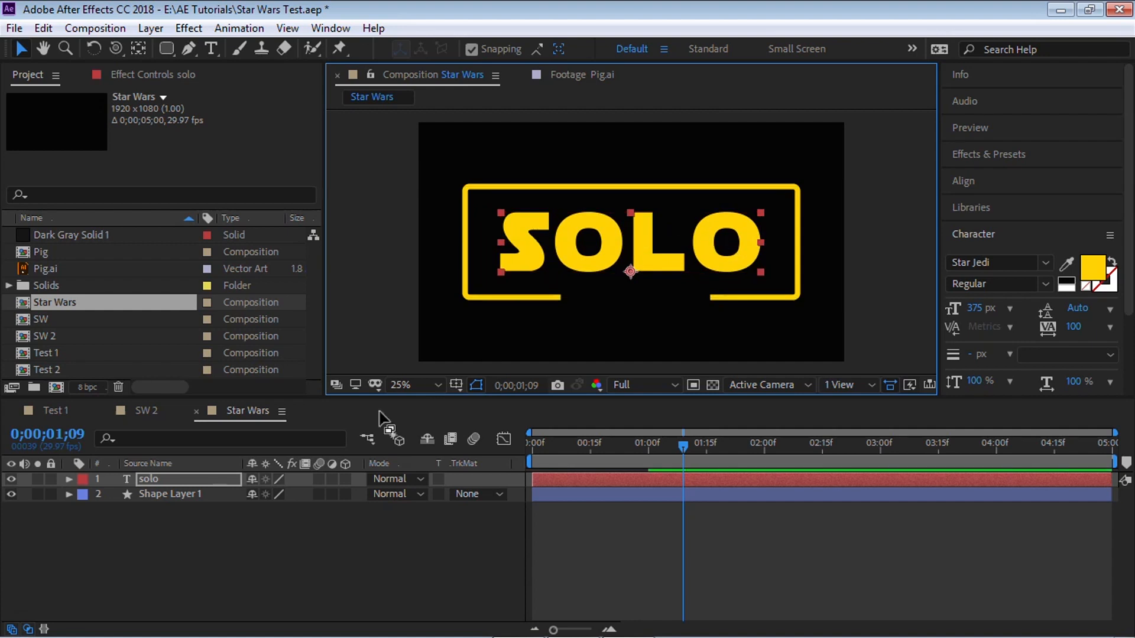
Step: Add a second text layer reading "starwars" below the frame
click(212, 55)
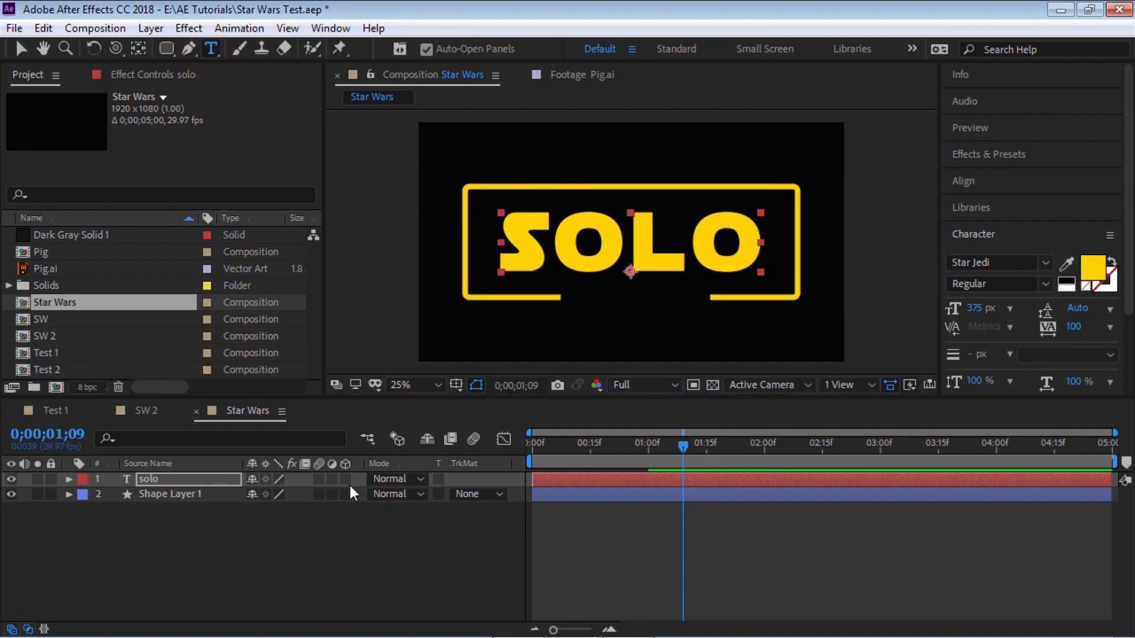
click(626, 329)
text(s)
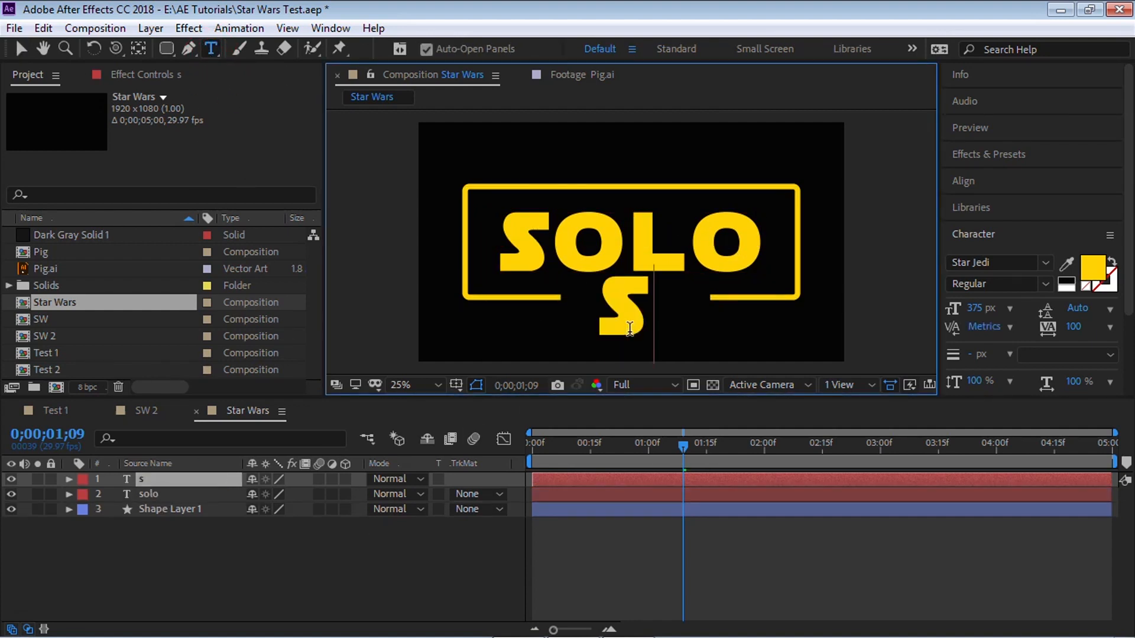
text(tarwars)
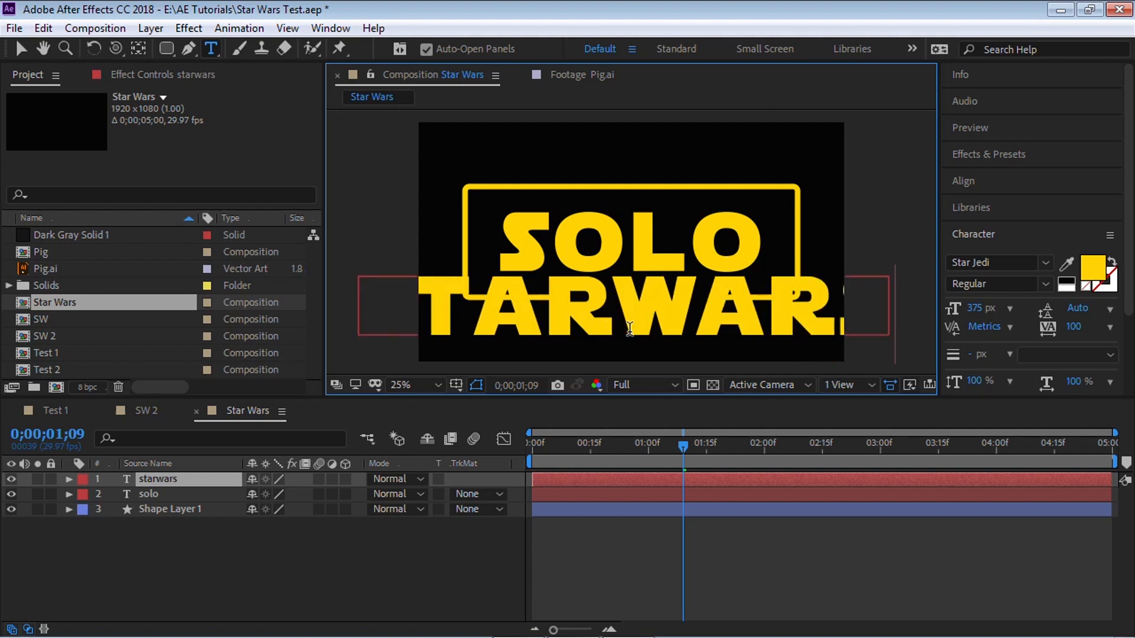
Step: Set the starwars text's font size to 100 px and its tracking to 0
double_click(635, 334)
click(974, 307)
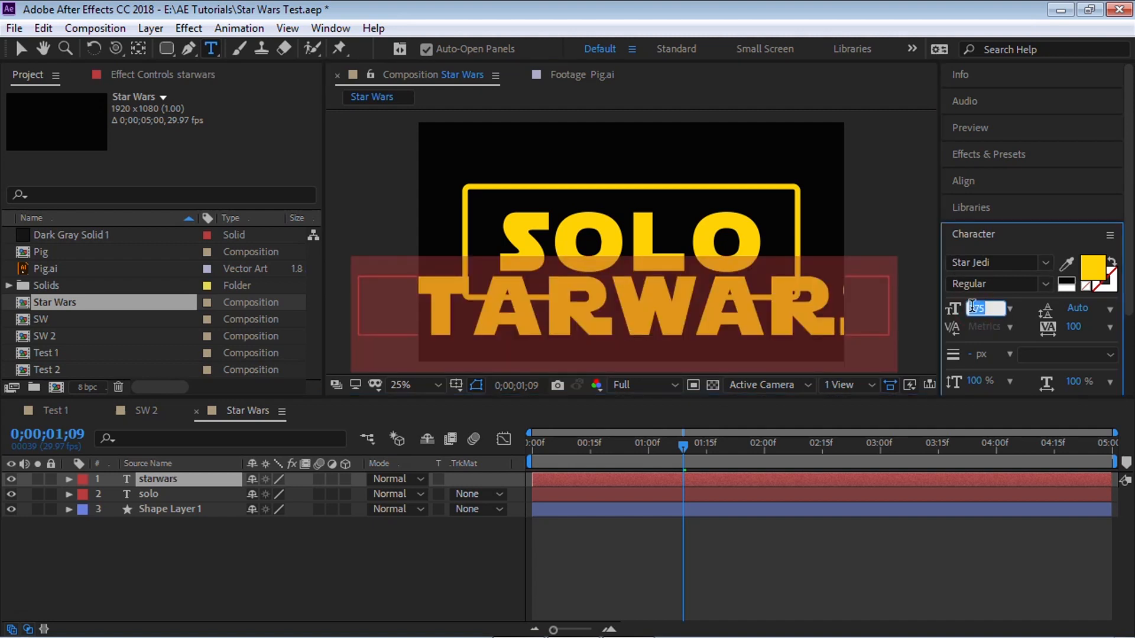
text(100)
key(Return)
click(1111, 326)
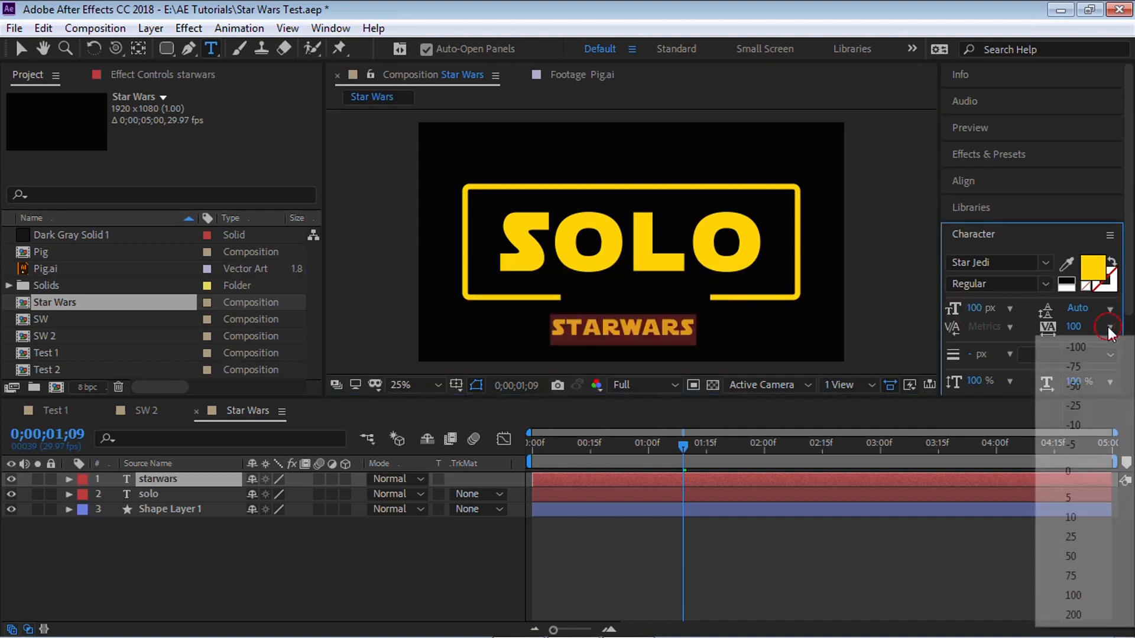
click(1068, 471)
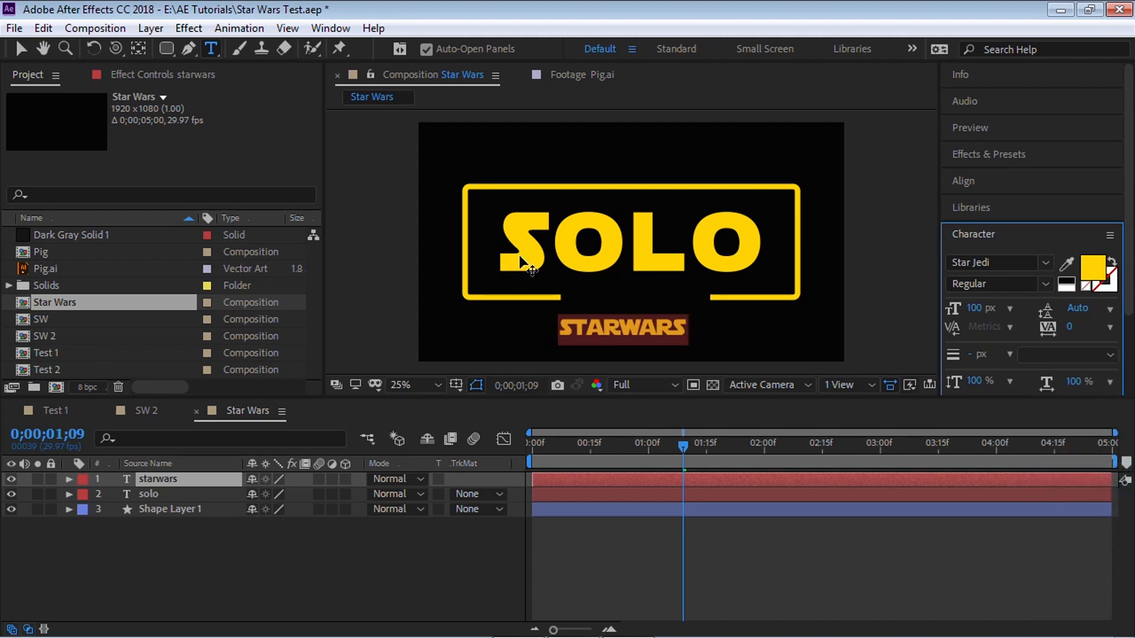
Step: Move the starwars text into the gap in the frame's lower edge and nudge it to center it there
click(22, 48)
drag(654, 329, 668, 315)
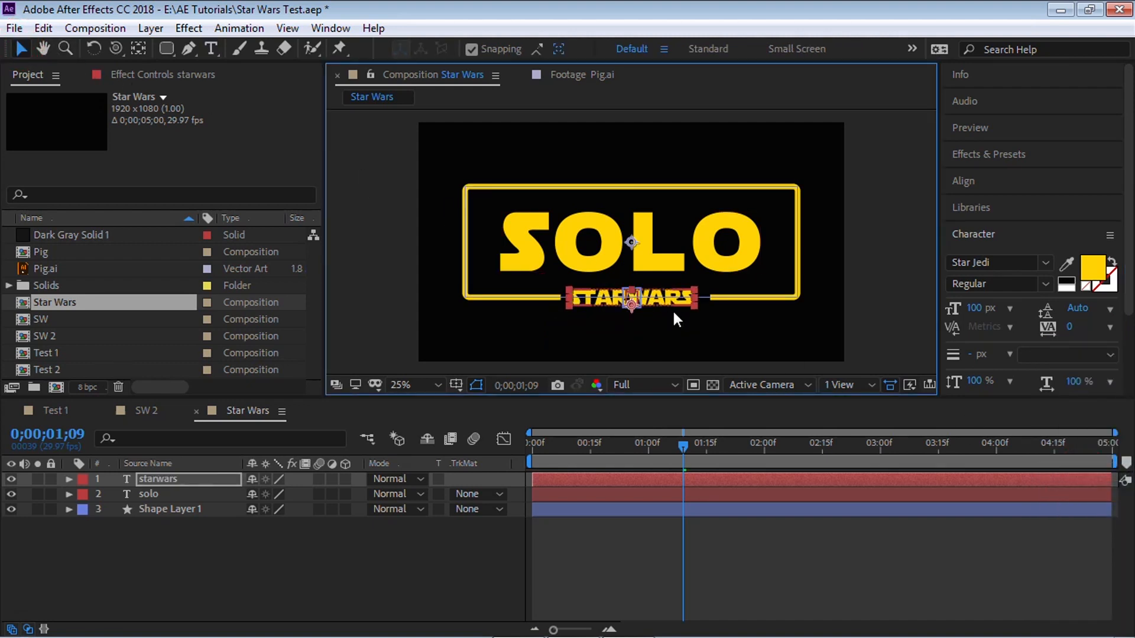
key(shift+Down)
key(shift+Down)
key(shift+Down)
key(shift+Down)
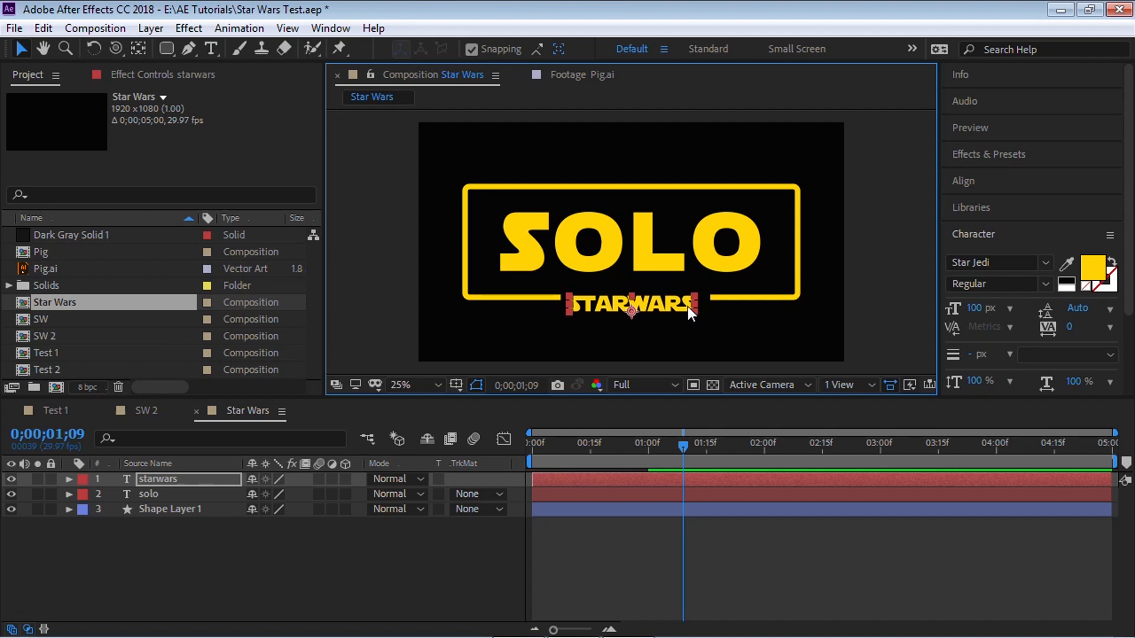
key(shift+Up)
key(shift+Up)
key(shift+Up)
key(shift+Right)
key(shift+Right)
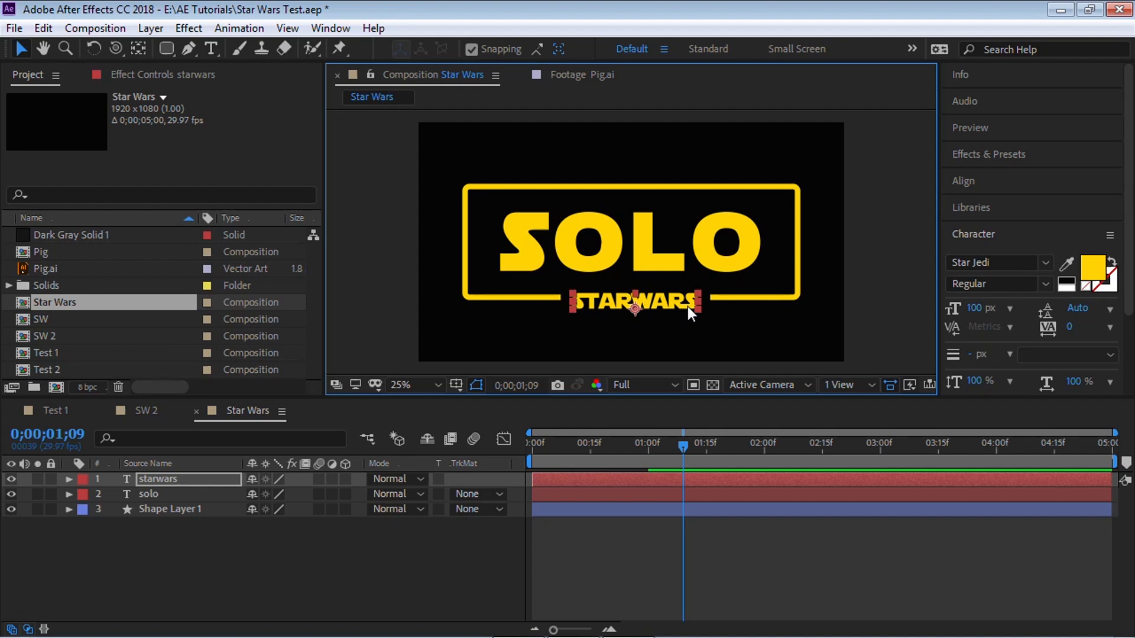
Step: Examine the layer-level Transform properties of Shape Layer 1
click(159, 510)
click(69, 509)
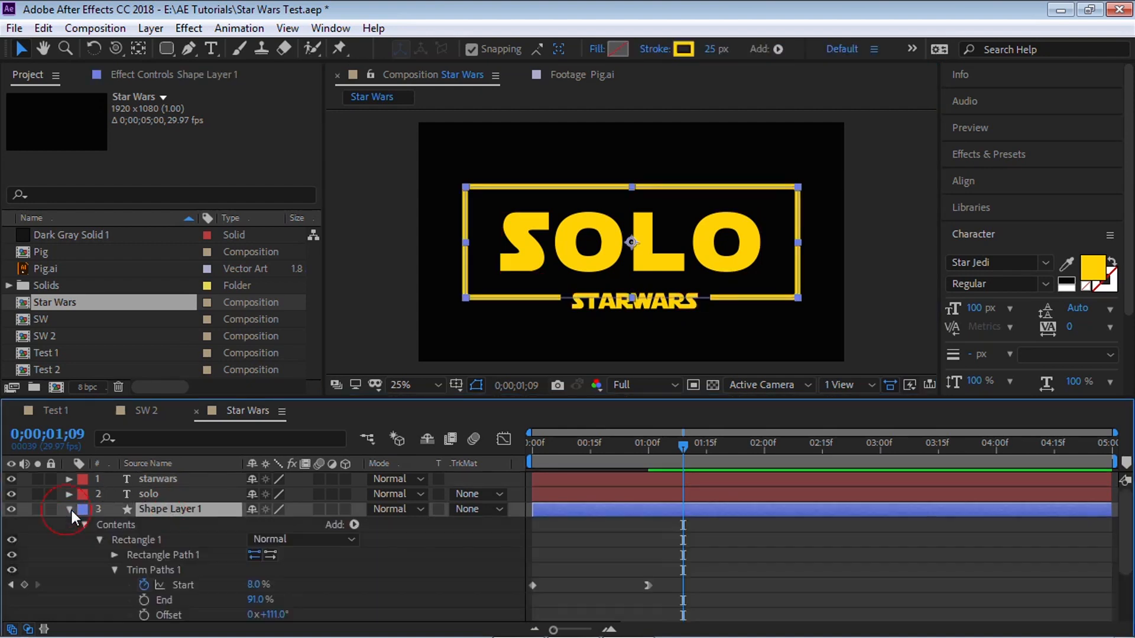
scroll(73, 511, down, 2)
click(85, 498)
click(85, 539)
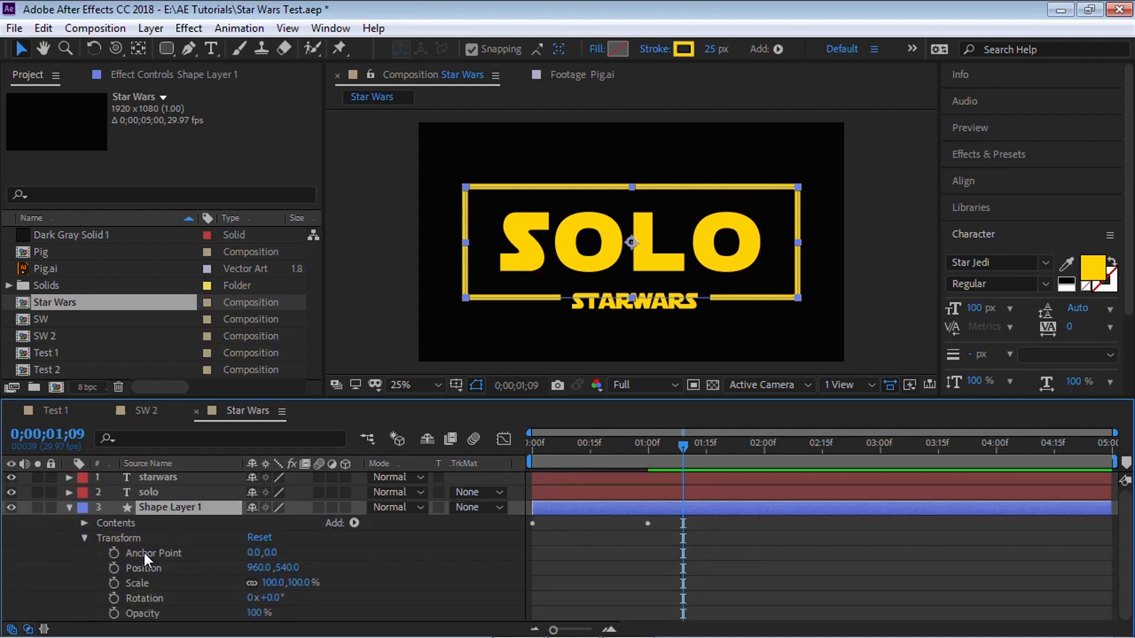
click(85, 537)
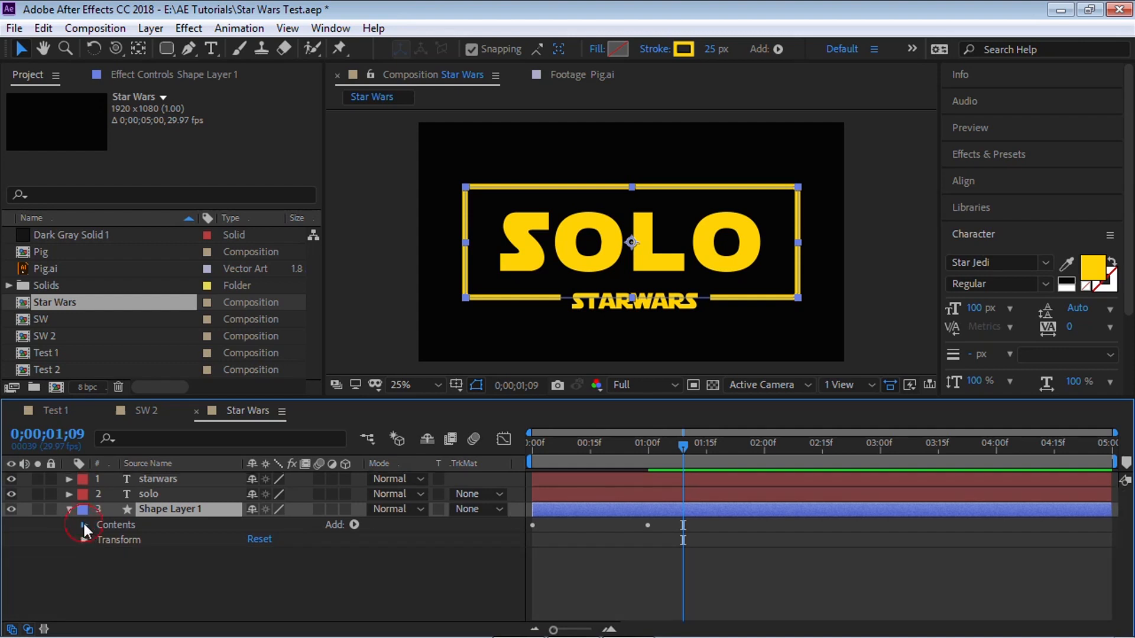
Step: Set the Skew of Rectangle 1 in Shape Layer 1 to 10 through the rectangle's own transform
click(84, 523)
scroll(108, 510, down, 2)
click(99, 497)
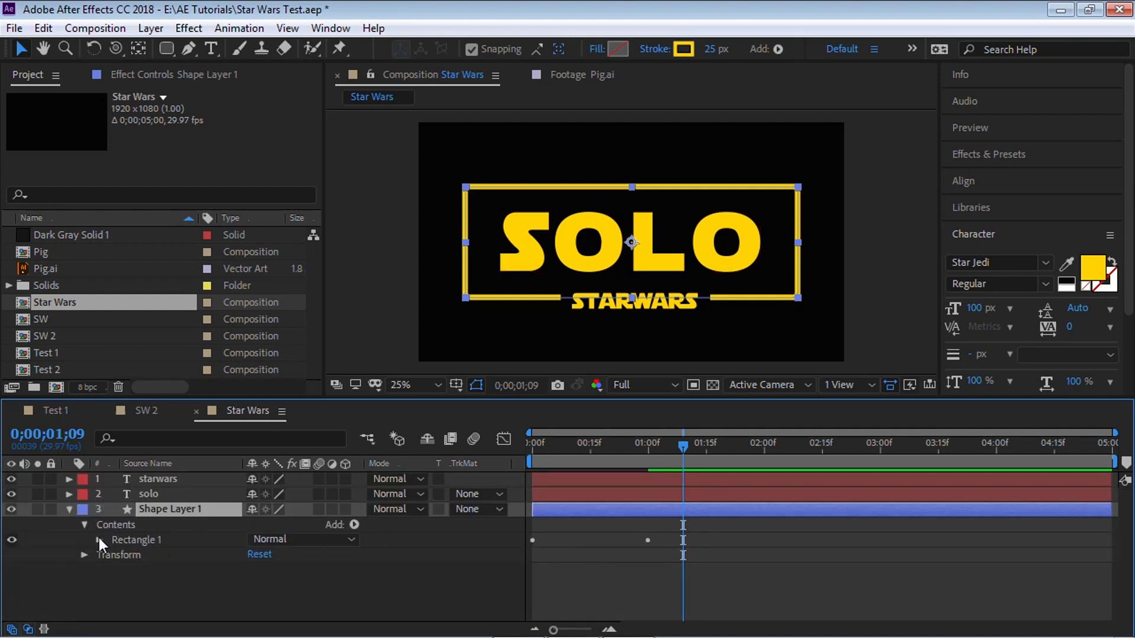
click(98, 540)
scroll(112, 541, down, 2)
click(115, 511)
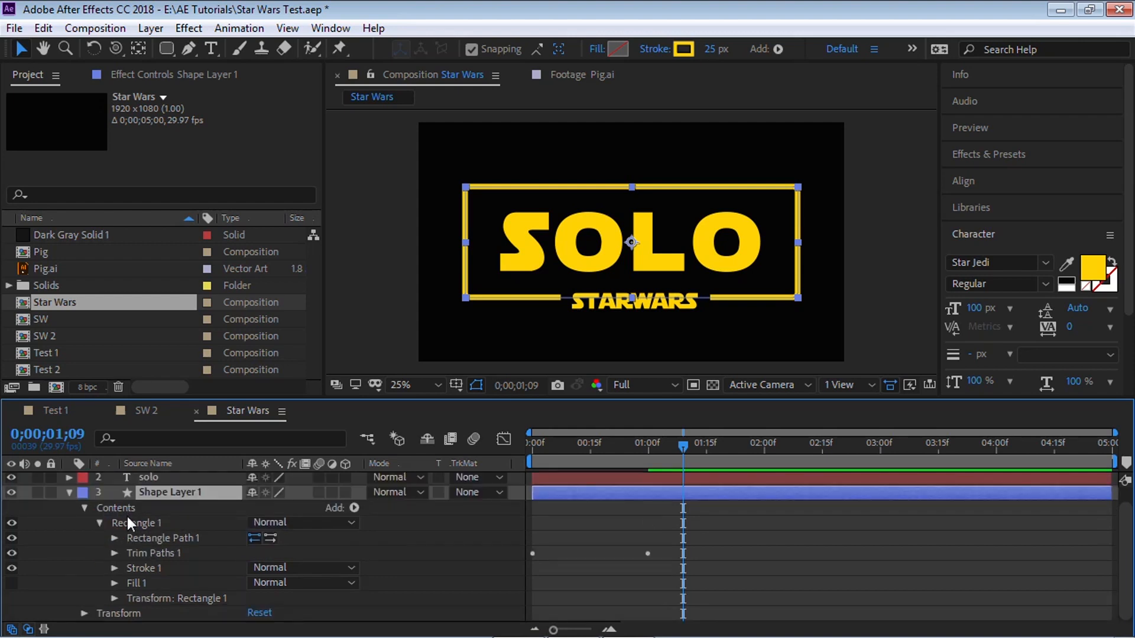
click(166, 599)
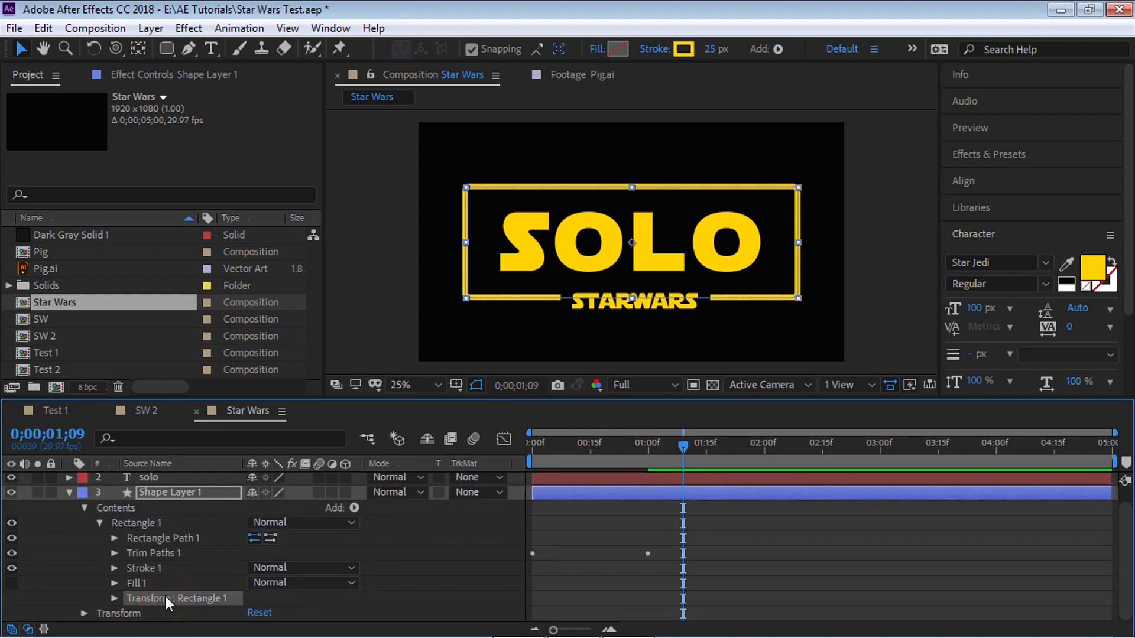
click(115, 599)
scroll(118, 597, down, 3)
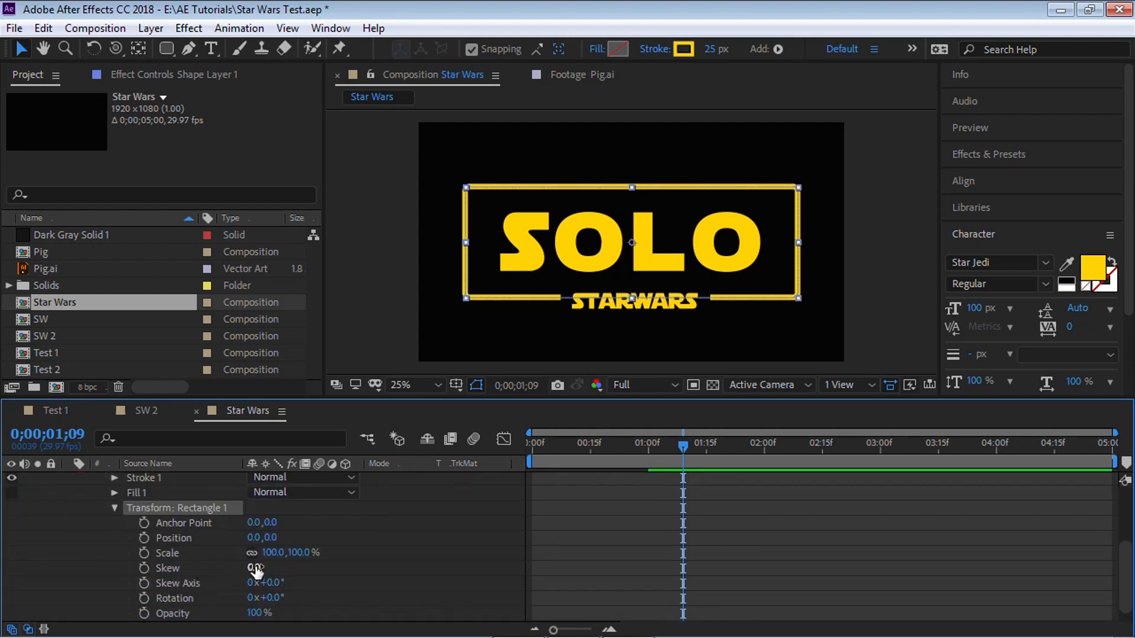
click(166, 569)
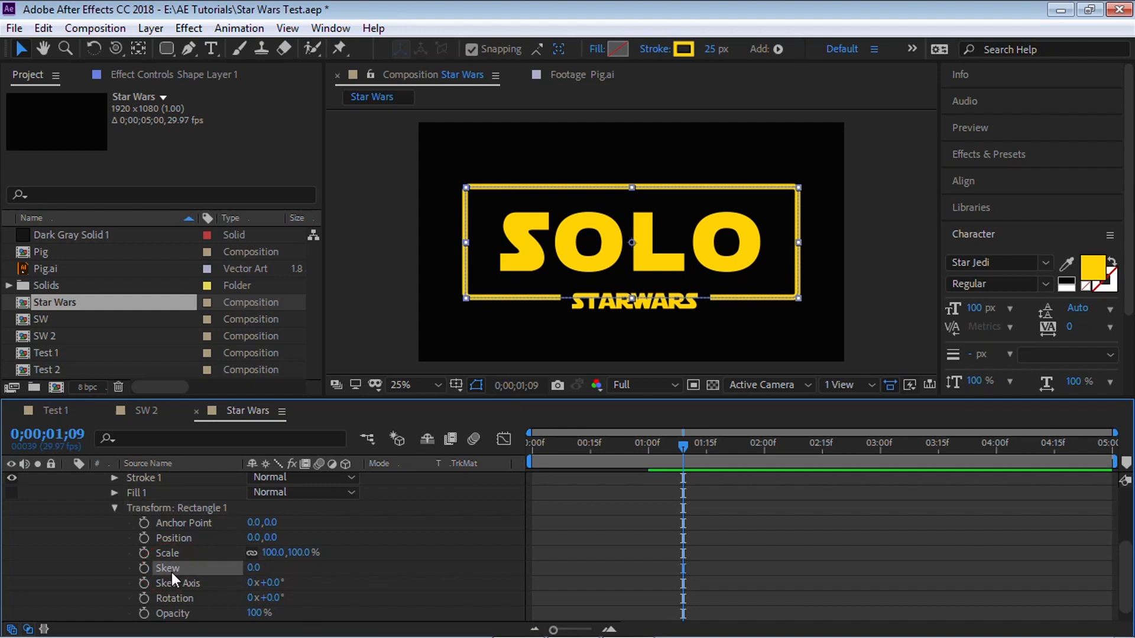
click(255, 567)
text(10)
key(Return)
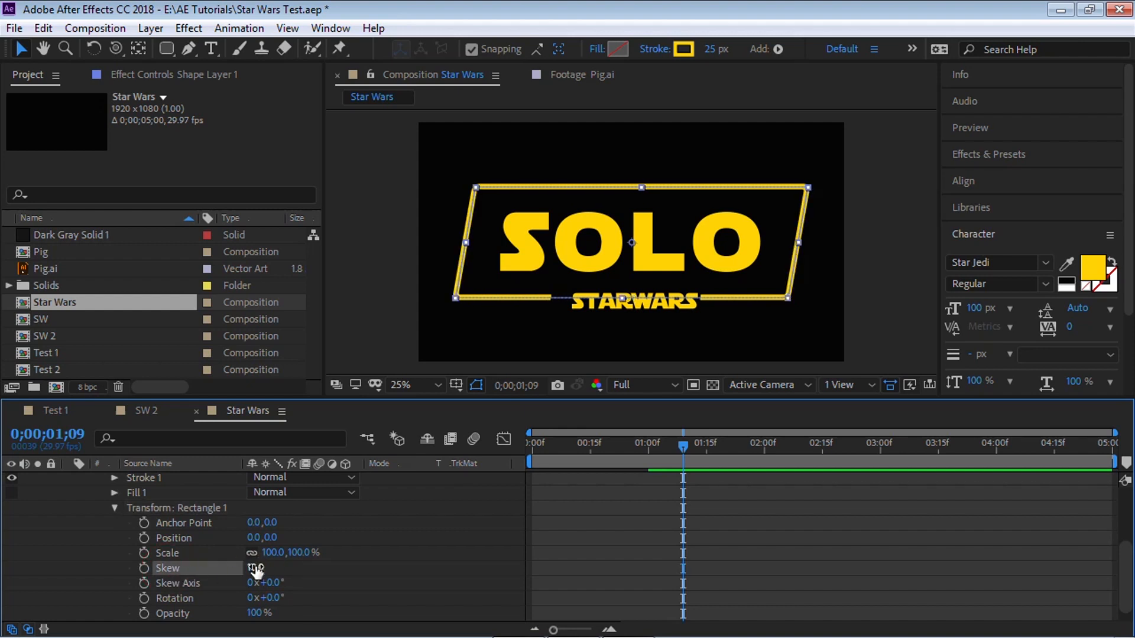
click(115, 509)
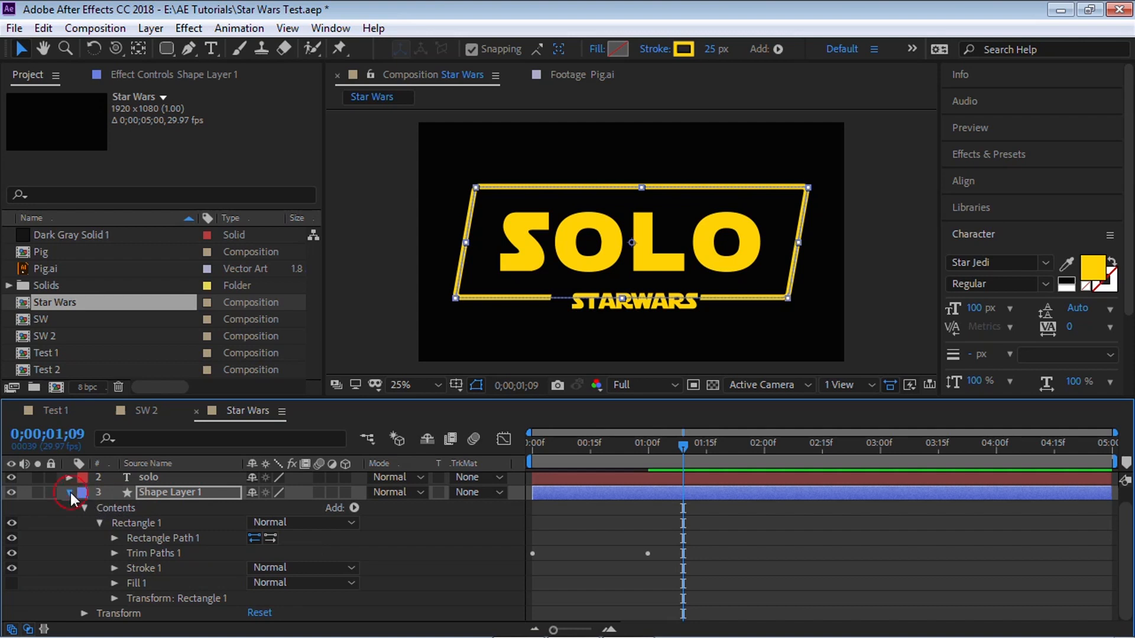
Step: Set the layer-level Rotation of Shape Layer 1 to -3°
click(69, 491)
click(69, 512)
click(85, 509)
click(83, 535)
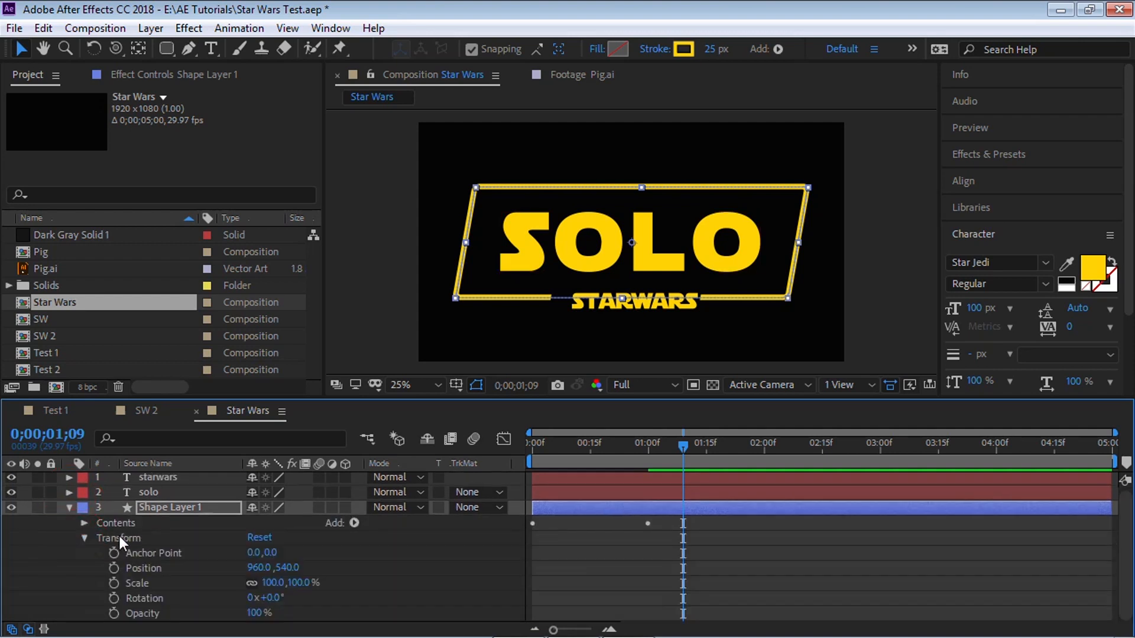
click(275, 597)
text(-3)
key(Return)
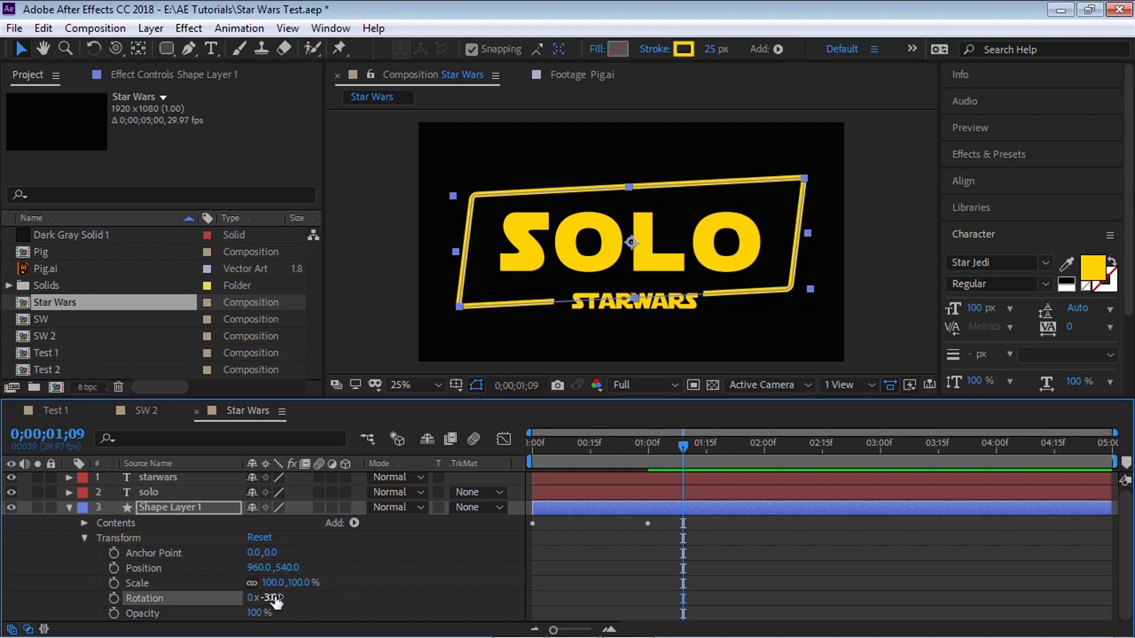
Step: Set the Rotation of both the starwars and solo text layers to -3° and collapse the layers' properties
click(152, 491)
shift+click(136, 477)
click(68, 493)
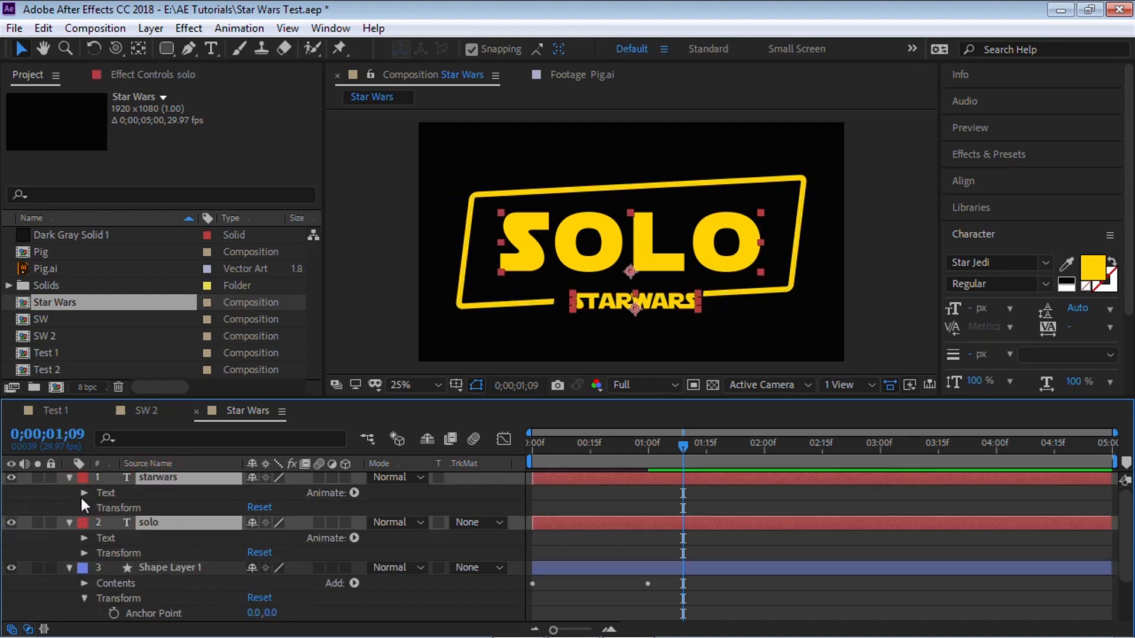
click(84, 508)
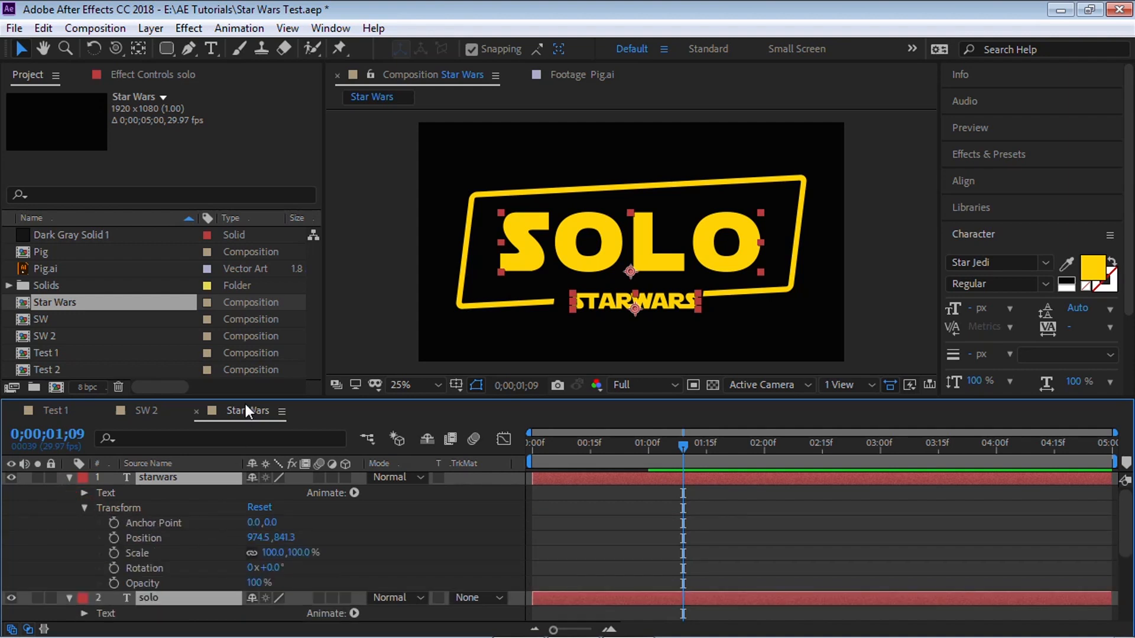
drag(245, 398, 247, 331)
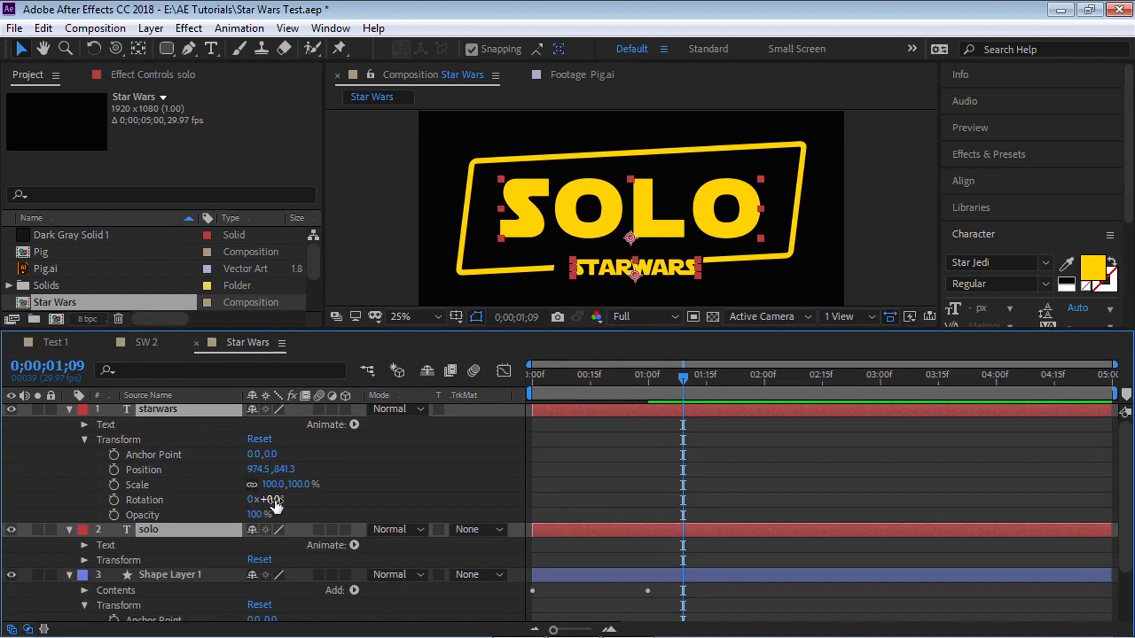
click(275, 500)
text(-3)
key(Return)
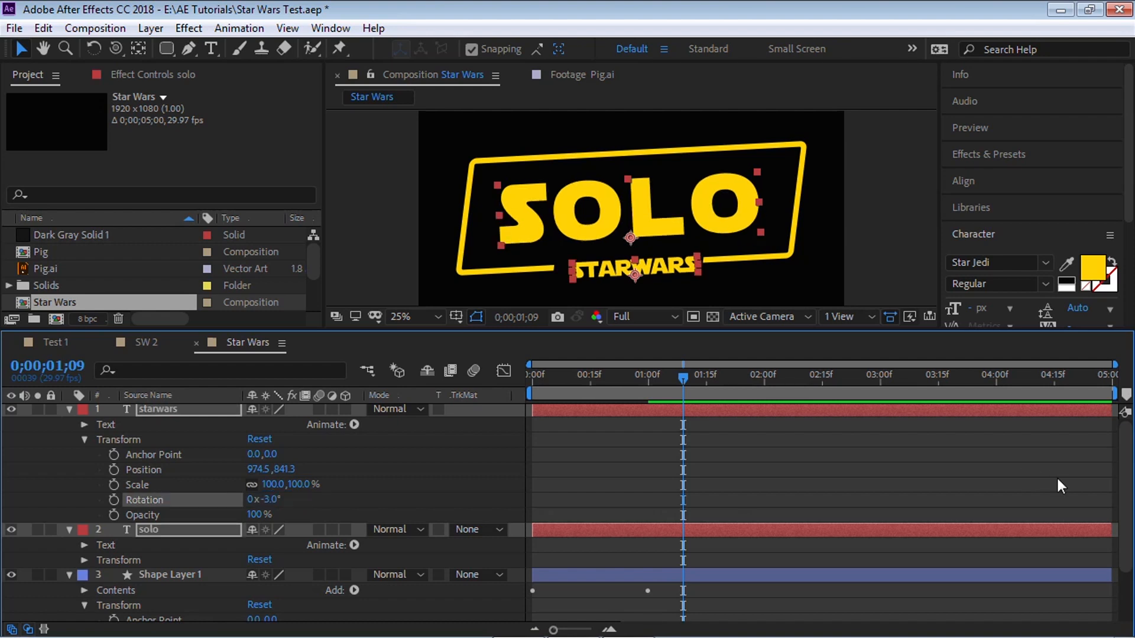
click(68, 408)
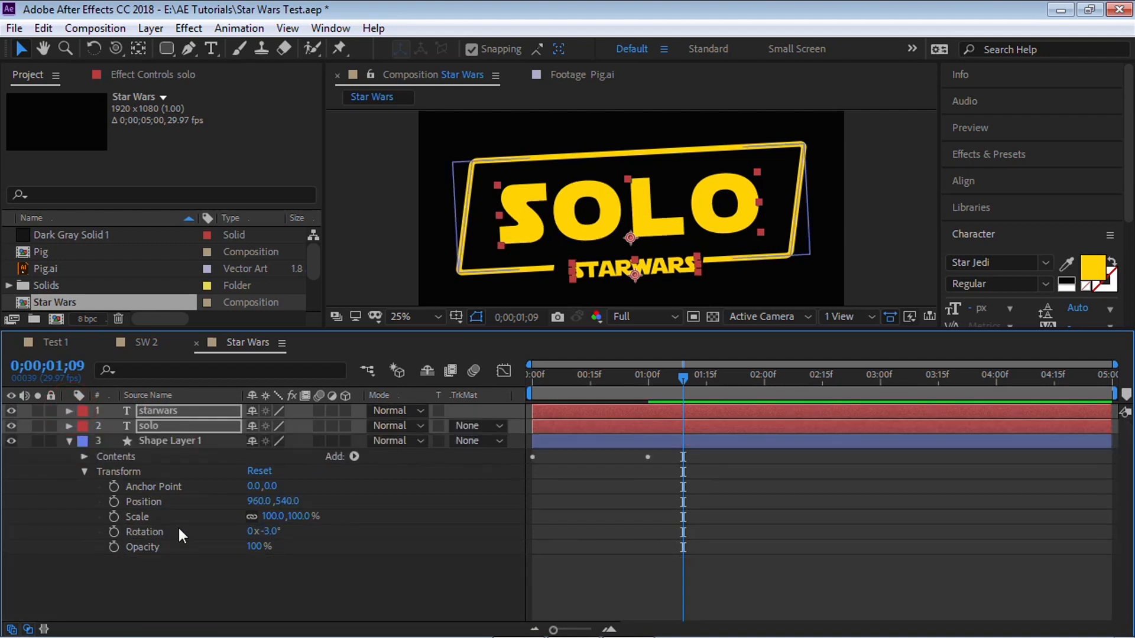
click(220, 586)
click(68, 441)
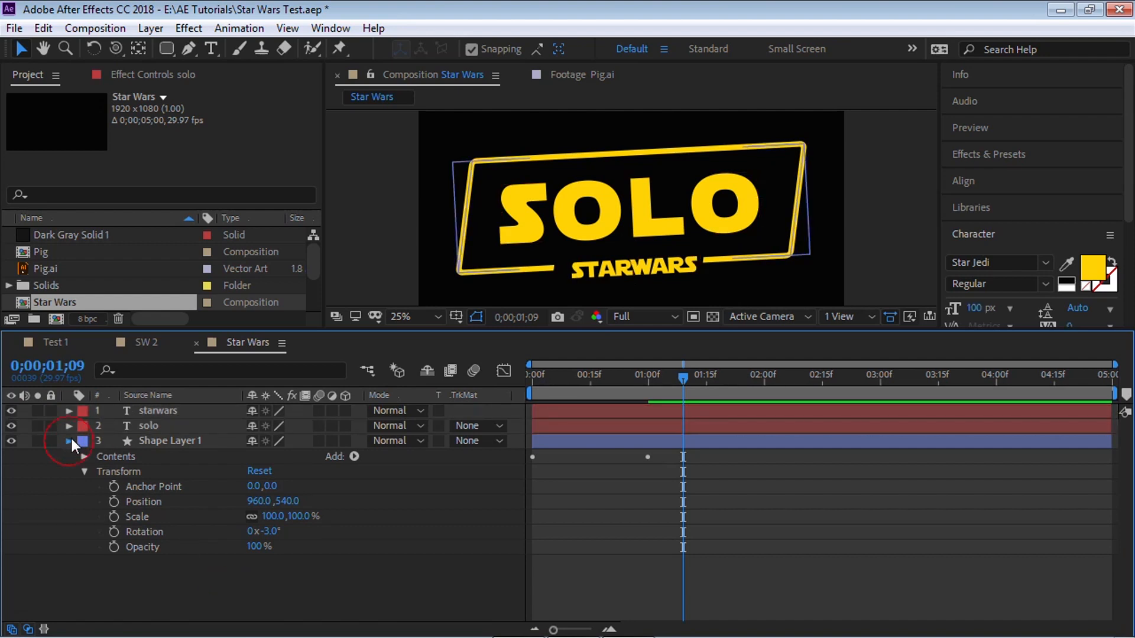
Step: Add a Skew text animator to the starwars layer
click(161, 410)
click(70, 414)
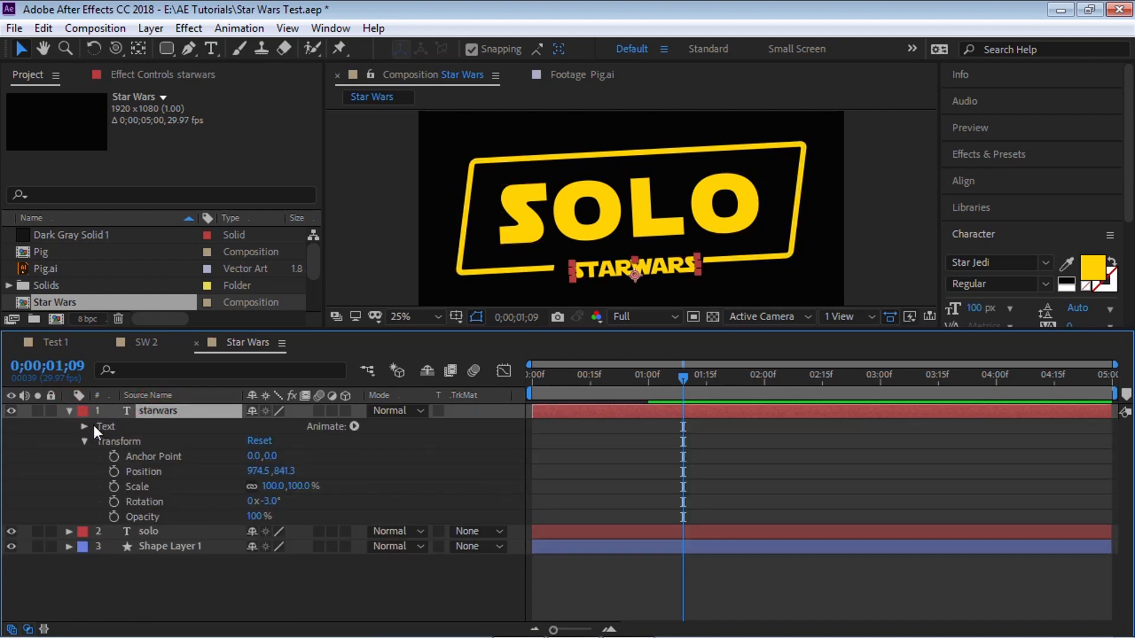
click(85, 442)
click(83, 426)
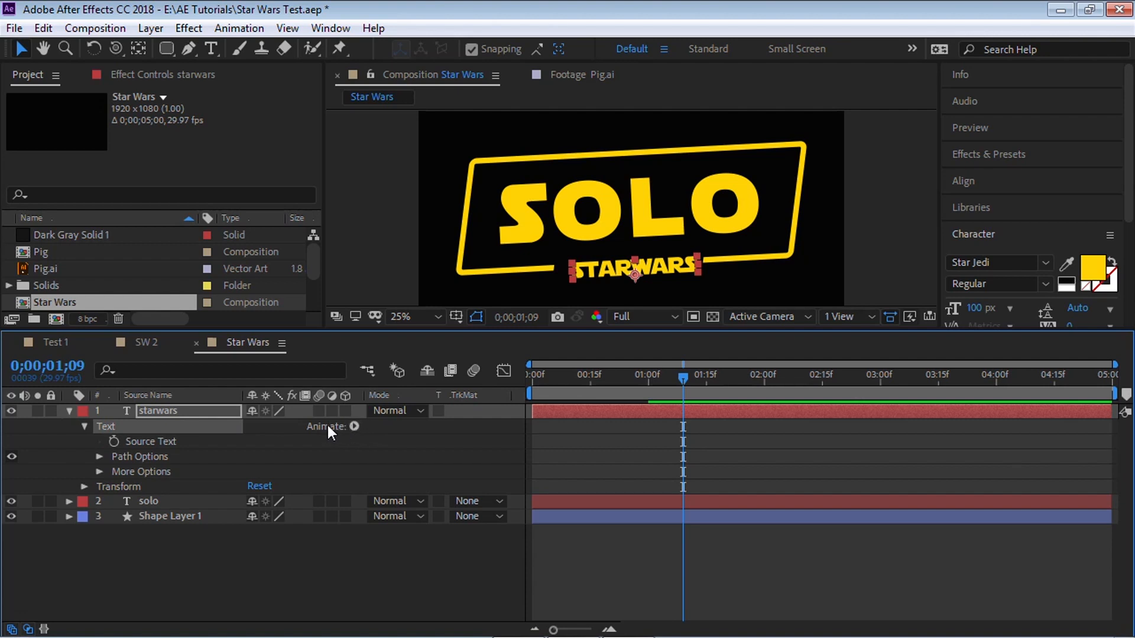
click(355, 426)
click(120, 426)
click(354, 427)
click(417, 148)
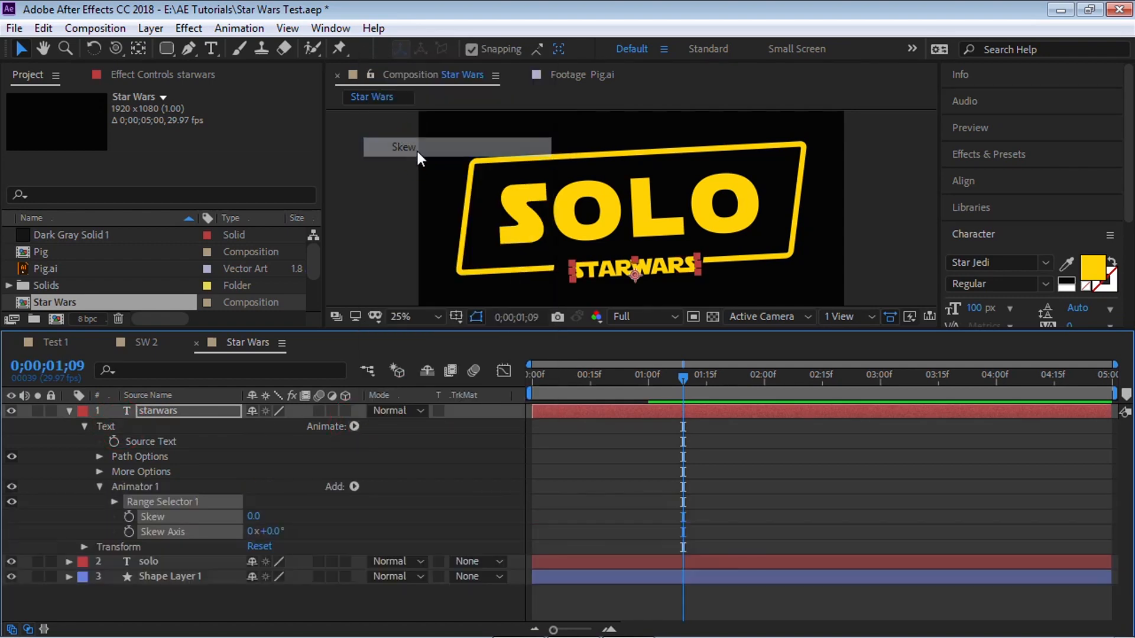
Step: Set the Skew of the starwars animator to 10 and shift the text slightly left to recenter it in the frame's gap
click(150, 487)
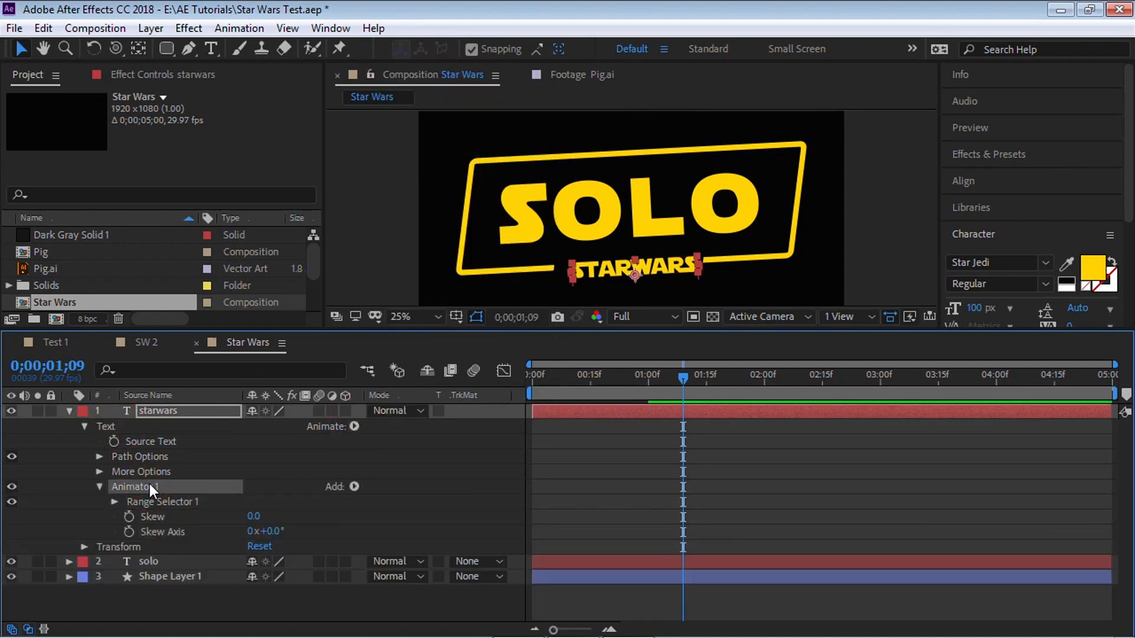
click(253, 517)
text(10)
key(Return)
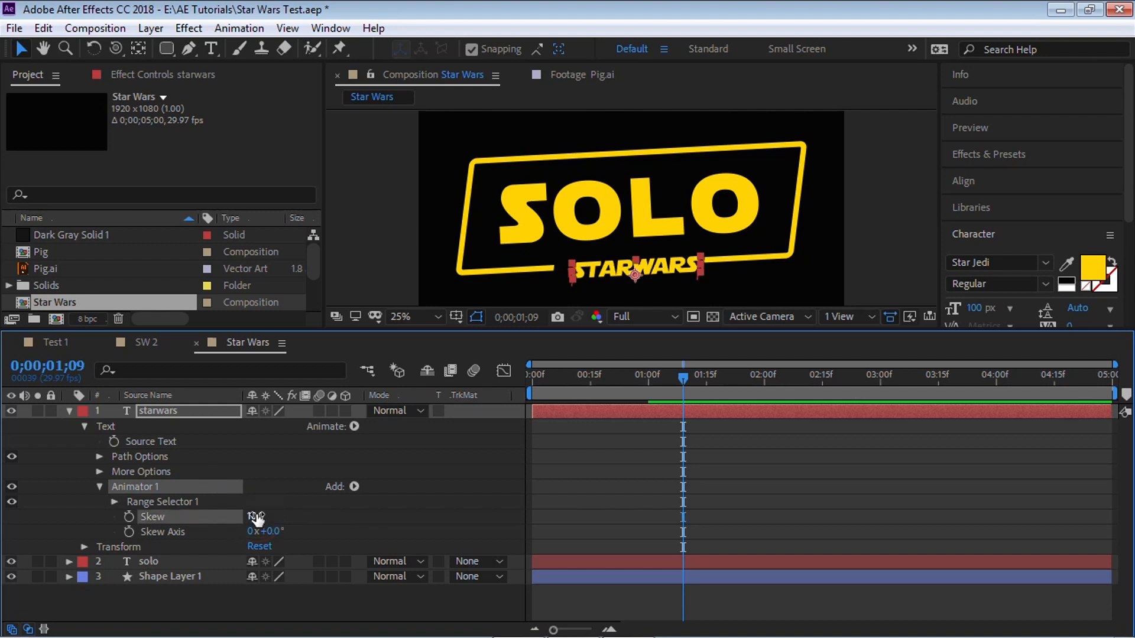
click(594, 269)
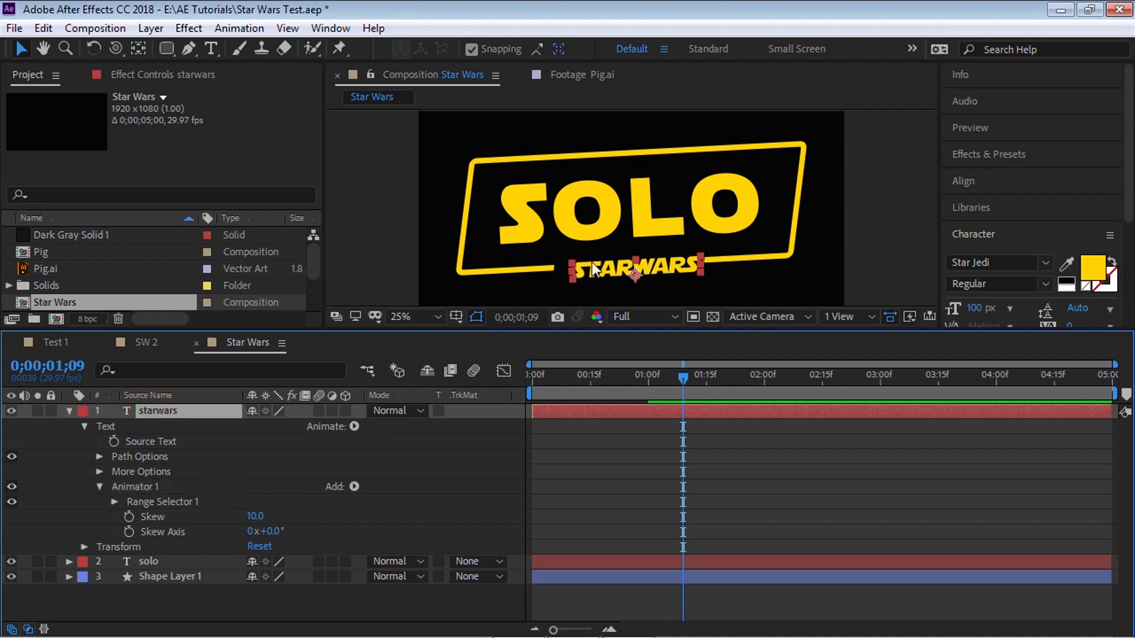
drag(675, 265, 672, 267)
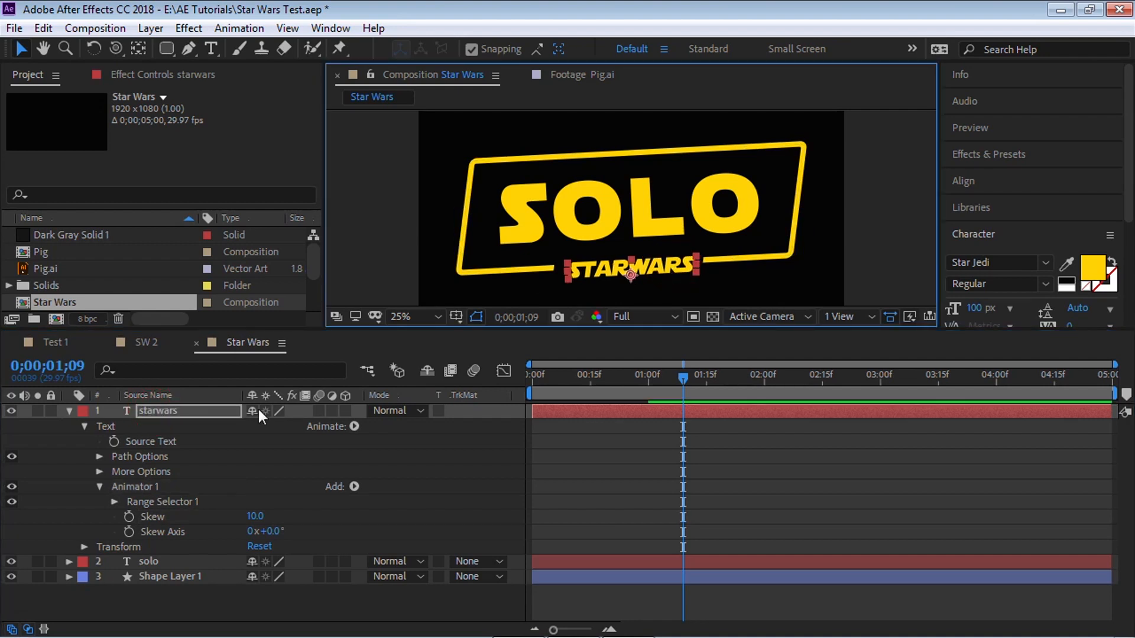
Step: Add a Skew text animator of 10 to the solo layer and shift the text slightly left to center it in the frame
click(86, 424)
click(143, 456)
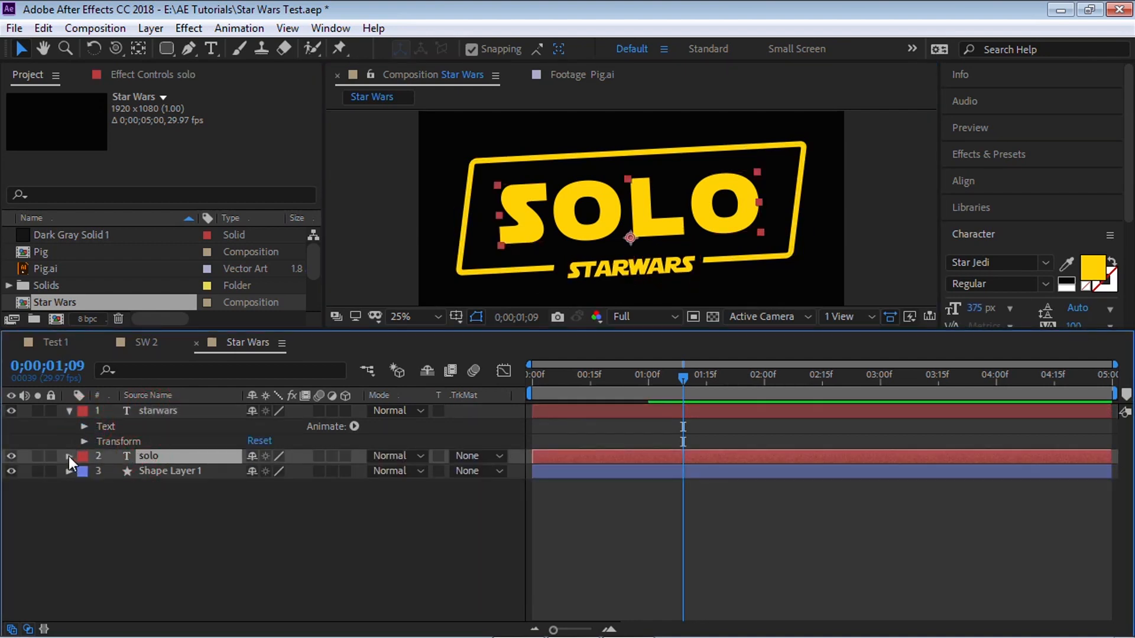
click(69, 457)
click(105, 473)
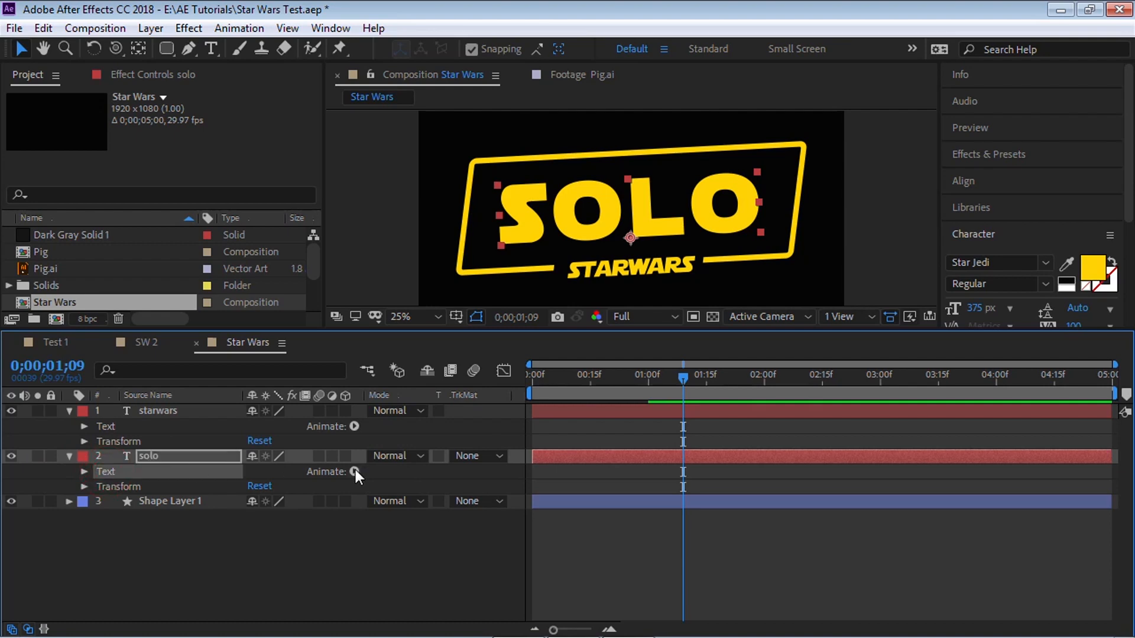
click(354, 471)
click(401, 192)
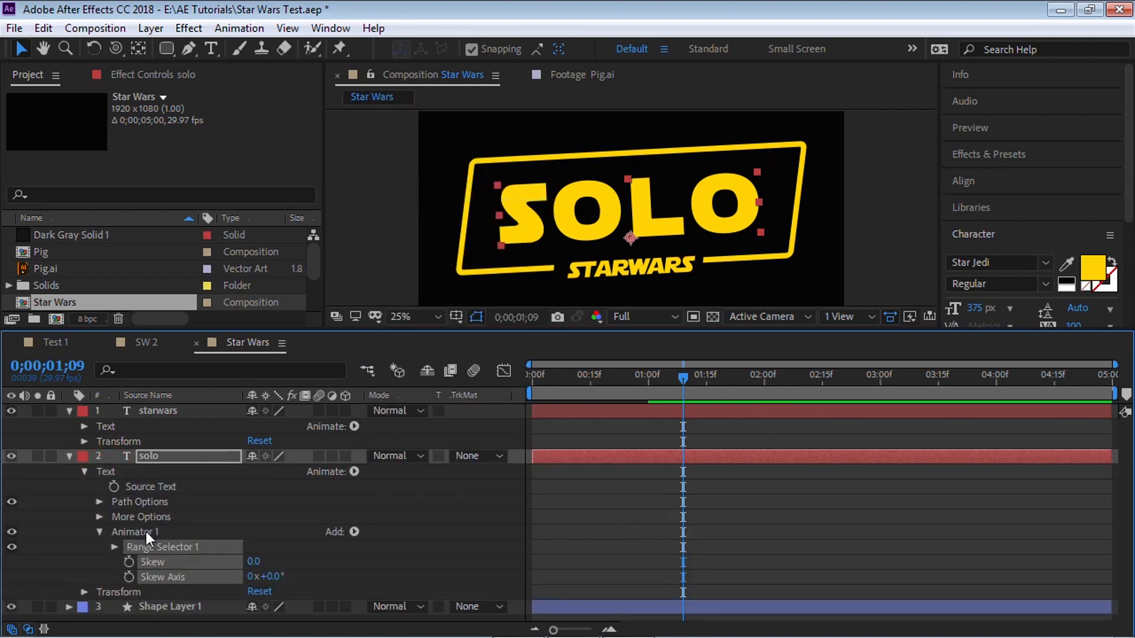
click(158, 562)
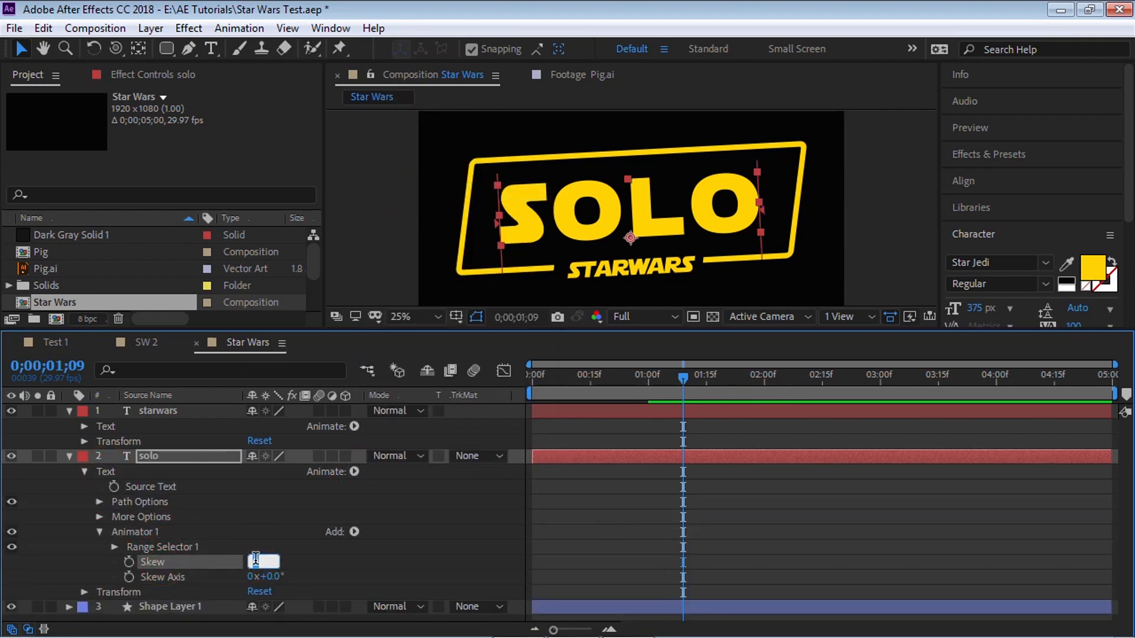
text(30)
key(Return)
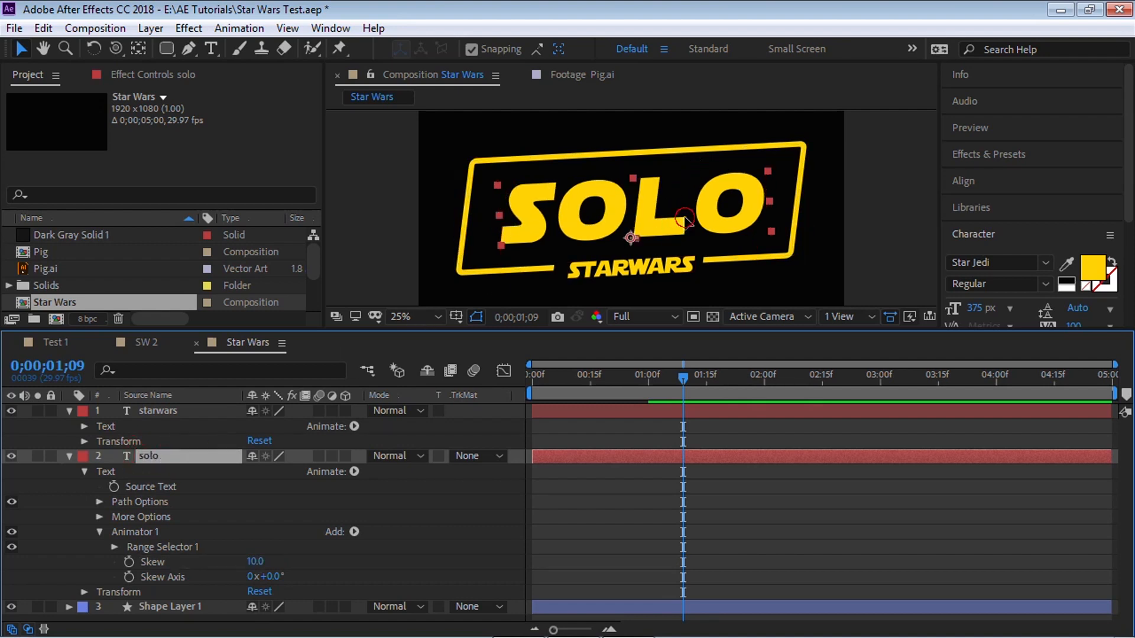
drag(634, 242, 630, 242)
Step: Move the current time to 0;00;00;15 and add a second text animator with Rotation and Scale to the solo layer
drag(682, 379, 591, 381)
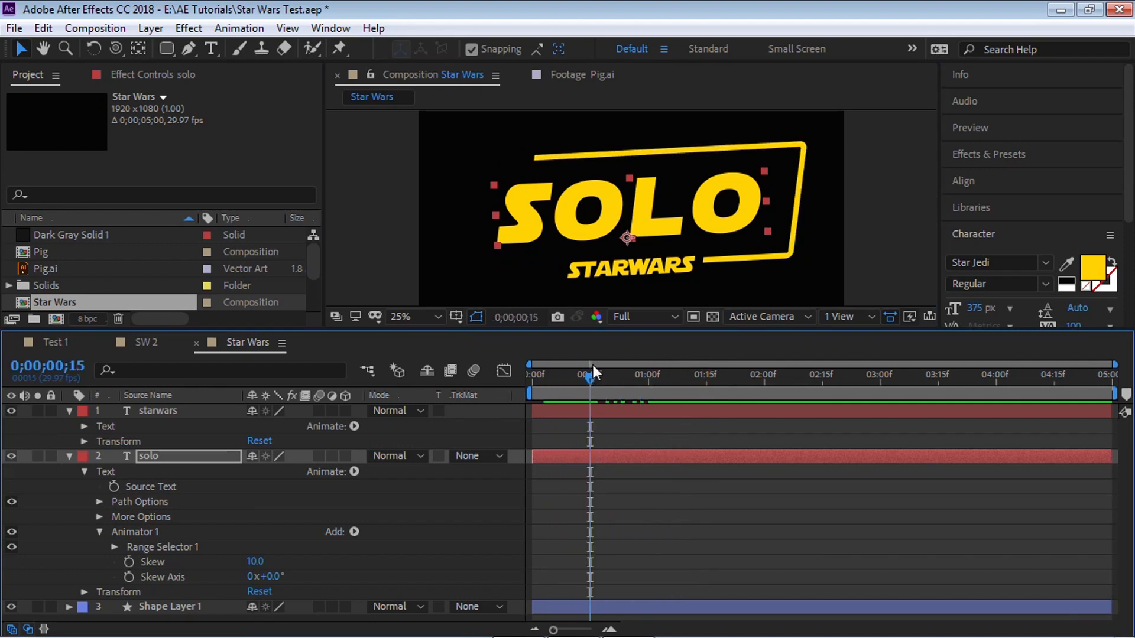
key(Return)
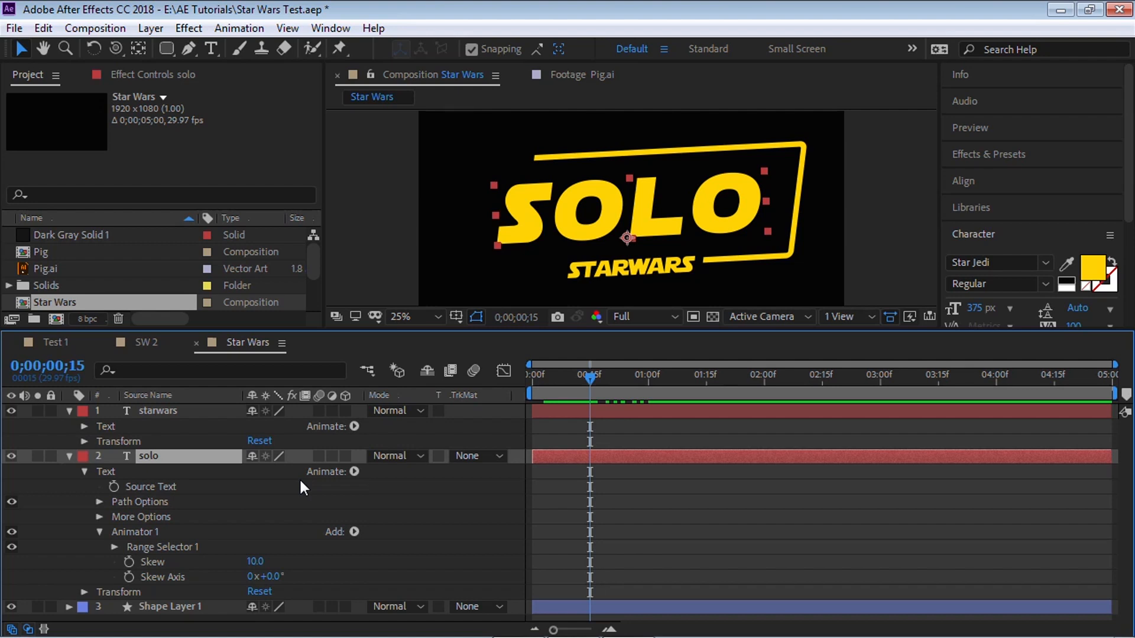
click(107, 473)
click(353, 471)
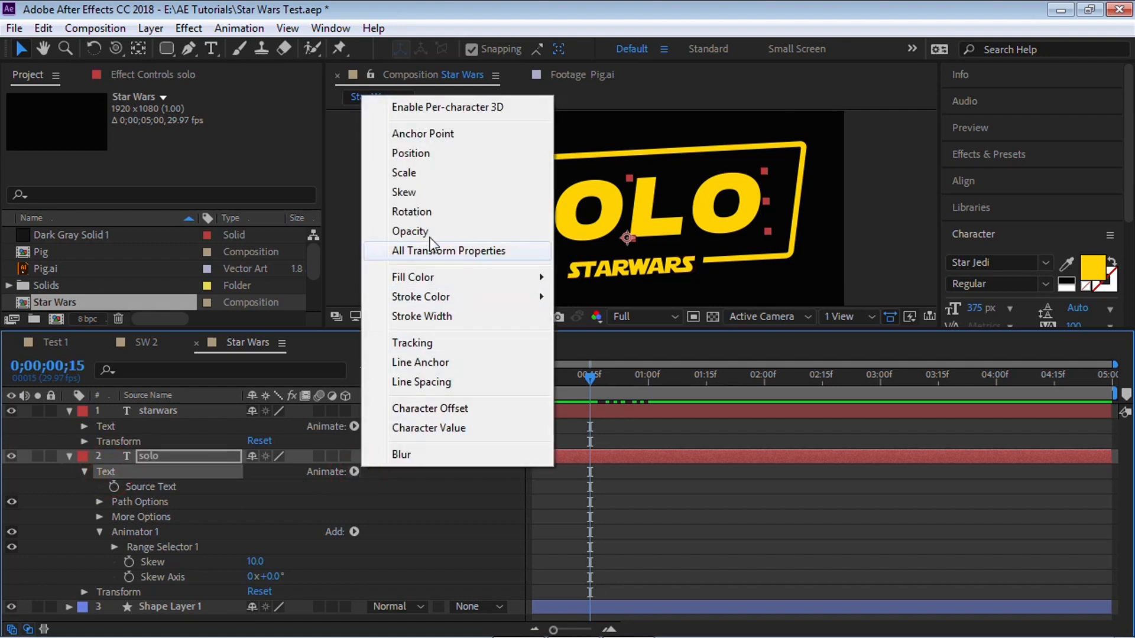
click(414, 213)
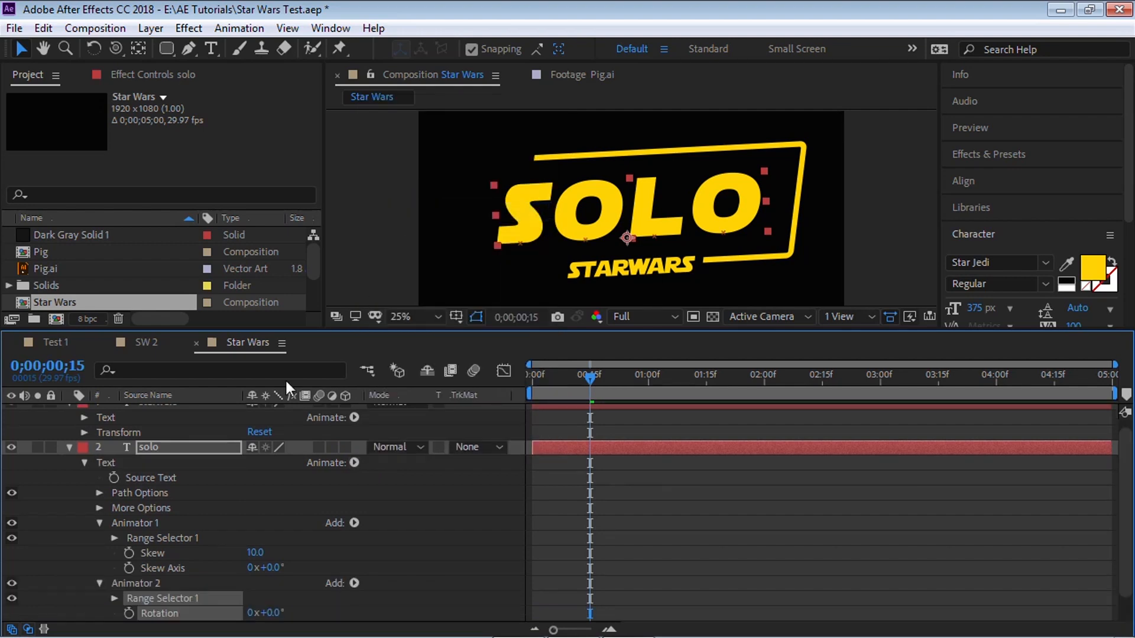
click(354, 583)
mouse_move(395, 590)
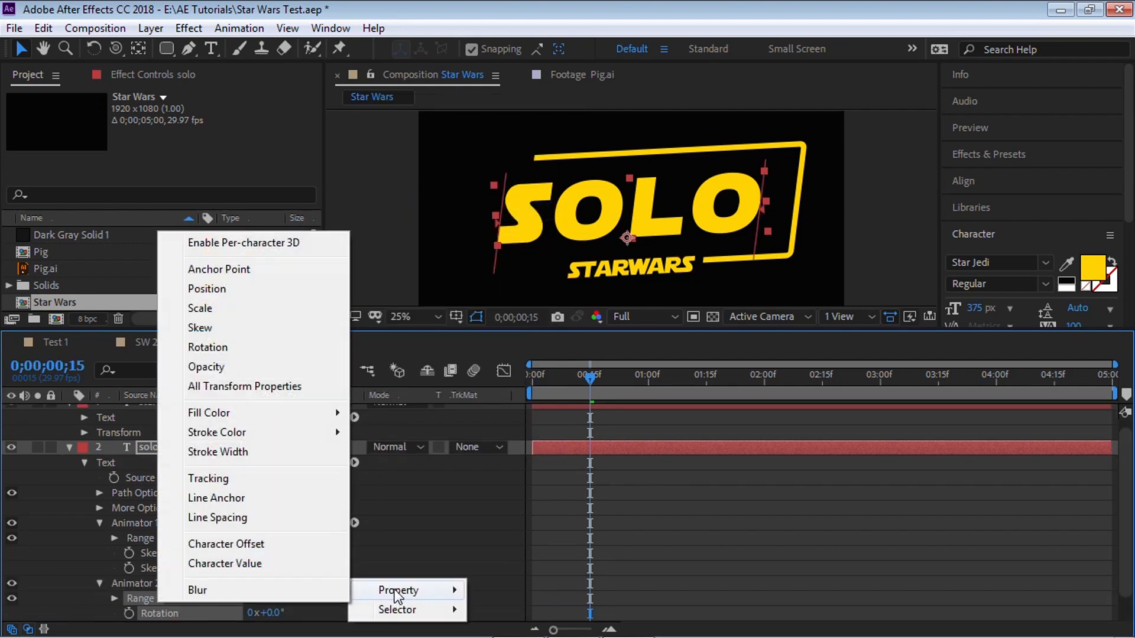
click(221, 308)
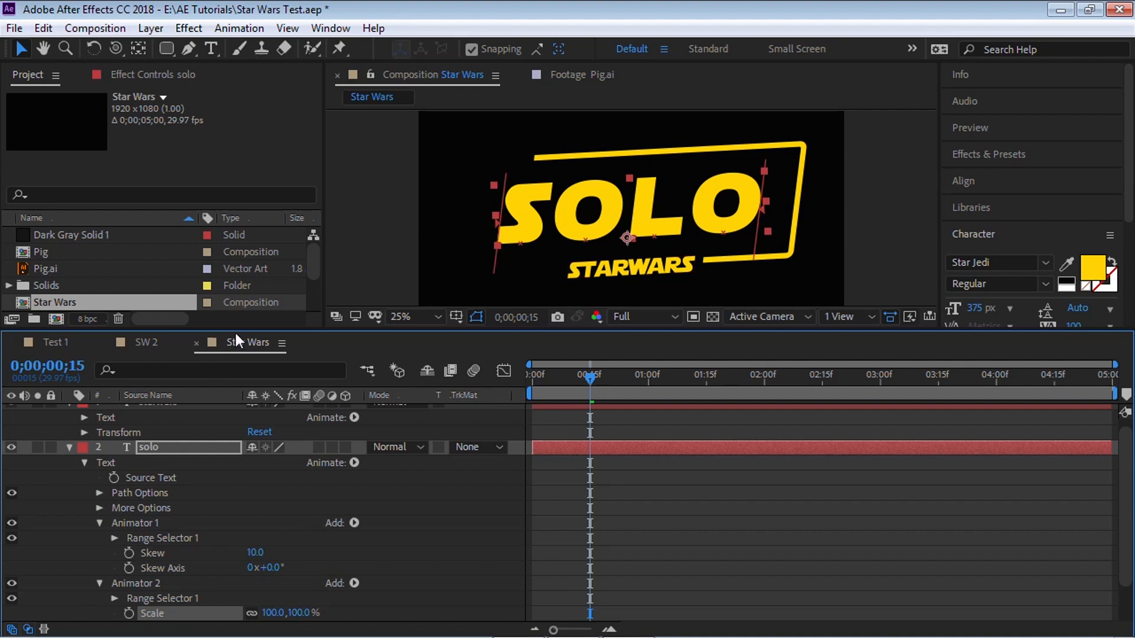
Step: Collapse the solo layer's Animator 1 and set the Rotation of Animator 2 to -40°
drag(235, 332, 236, 309)
click(163, 500)
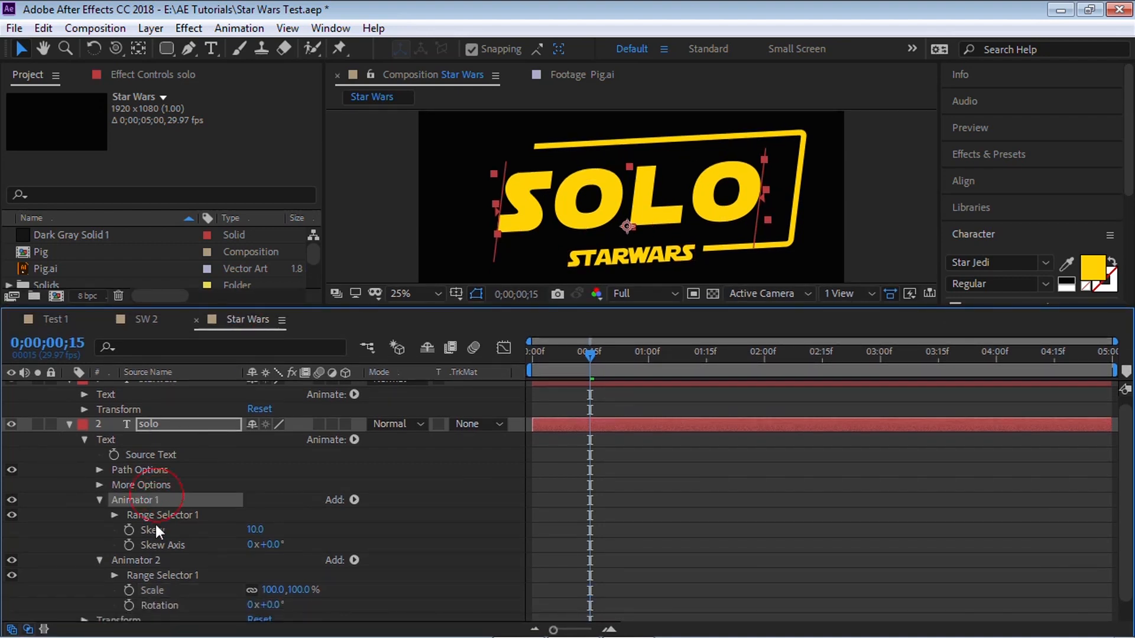
click(156, 529)
click(100, 500)
click(137, 525)
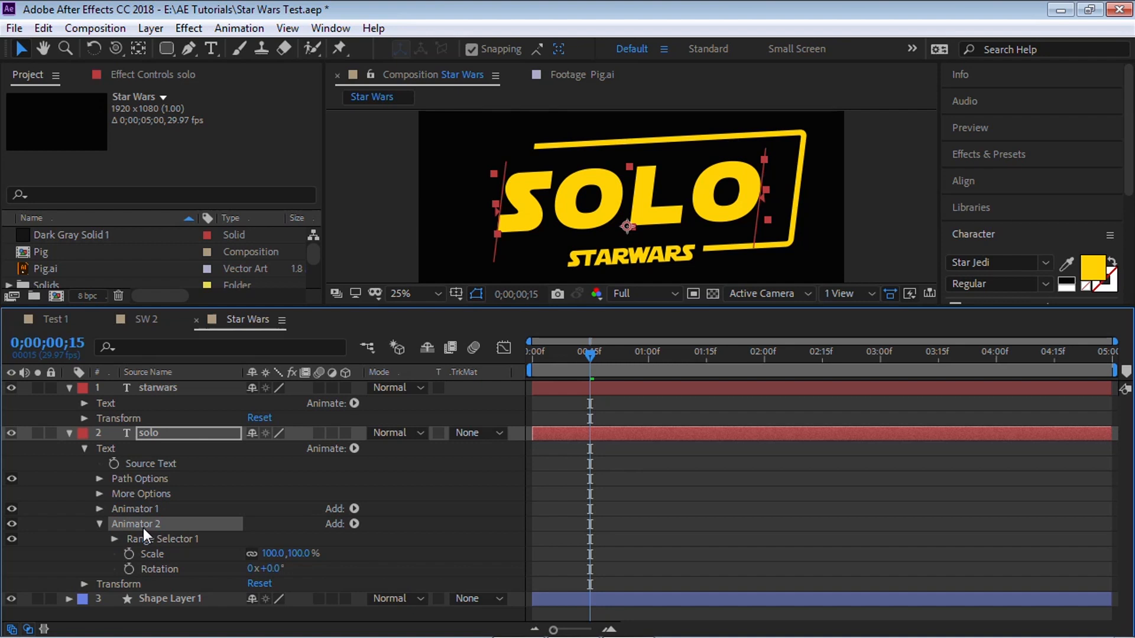
drag(267, 569, 275, 568)
click(275, 569)
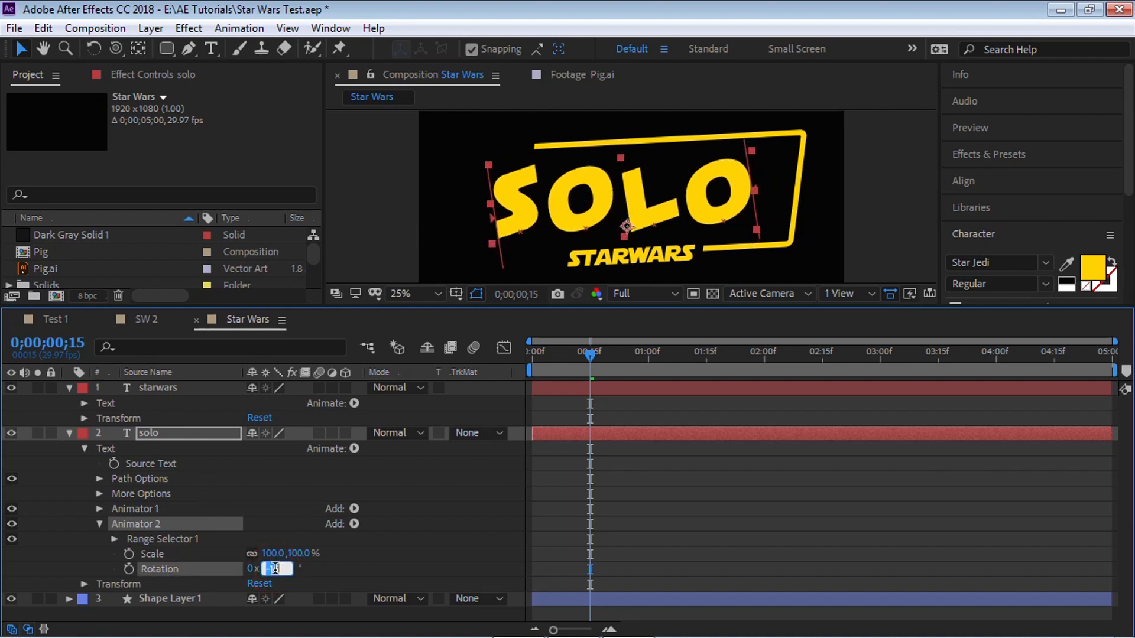
text(-40)
key(Return)
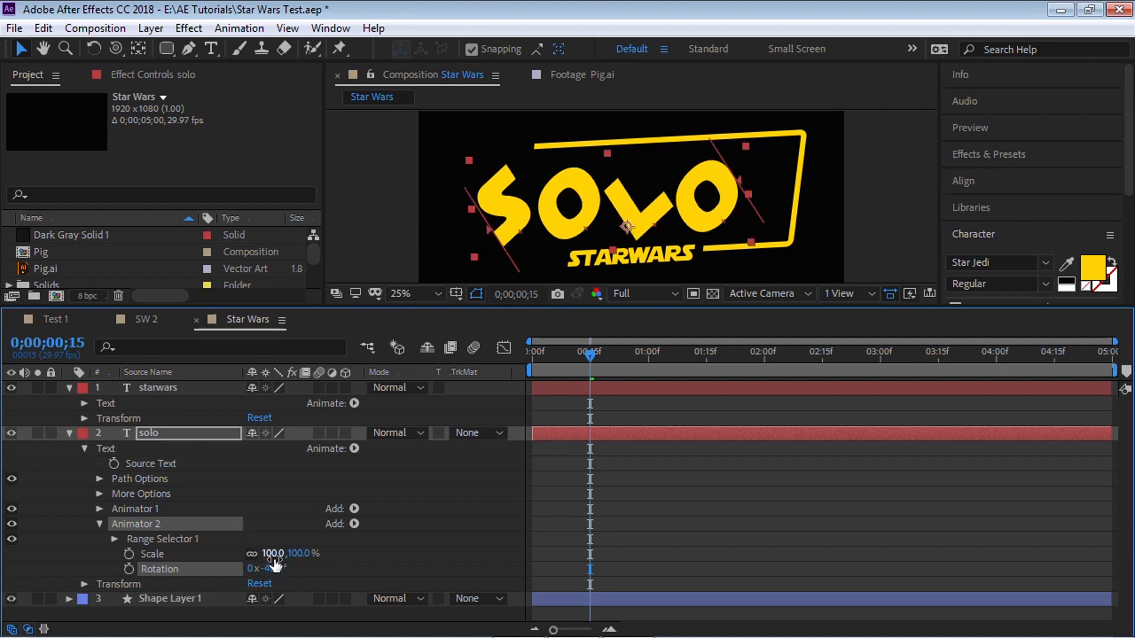
Step: Set the Scale of the solo layer's Animator 2 to 0%
drag(274, 554, 274, 557)
click(275, 555)
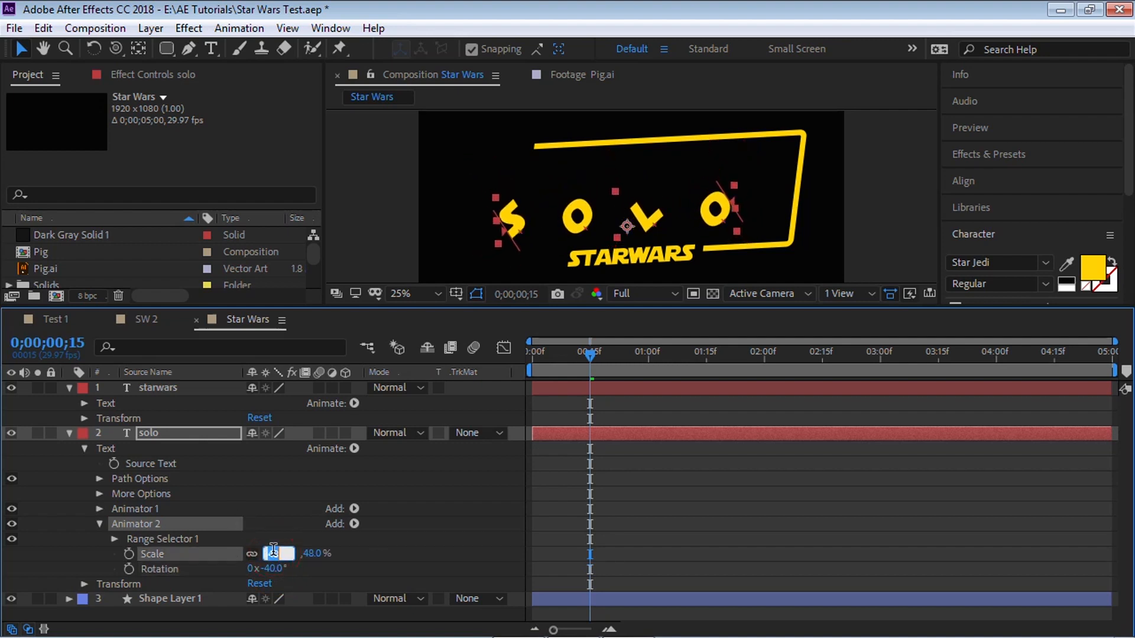
text(0)
key(Return)
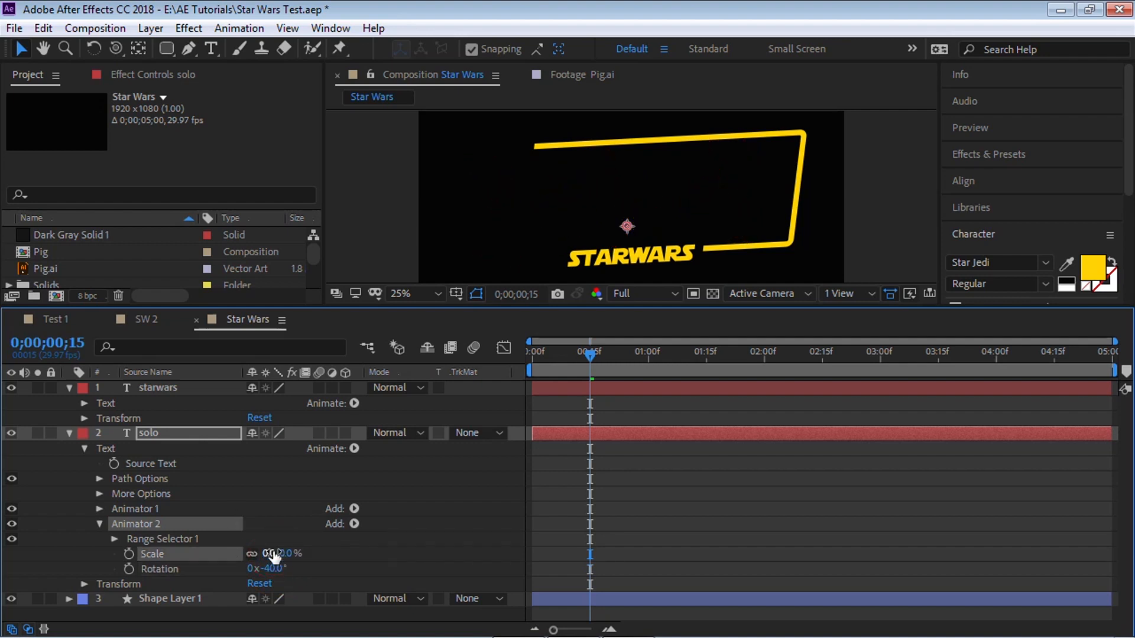
Step: Keyframe the Start of Animator 2's range selector at 0;00;00;15 and 0;00;01;15, and return to the first keyframe
click(114, 539)
click(143, 554)
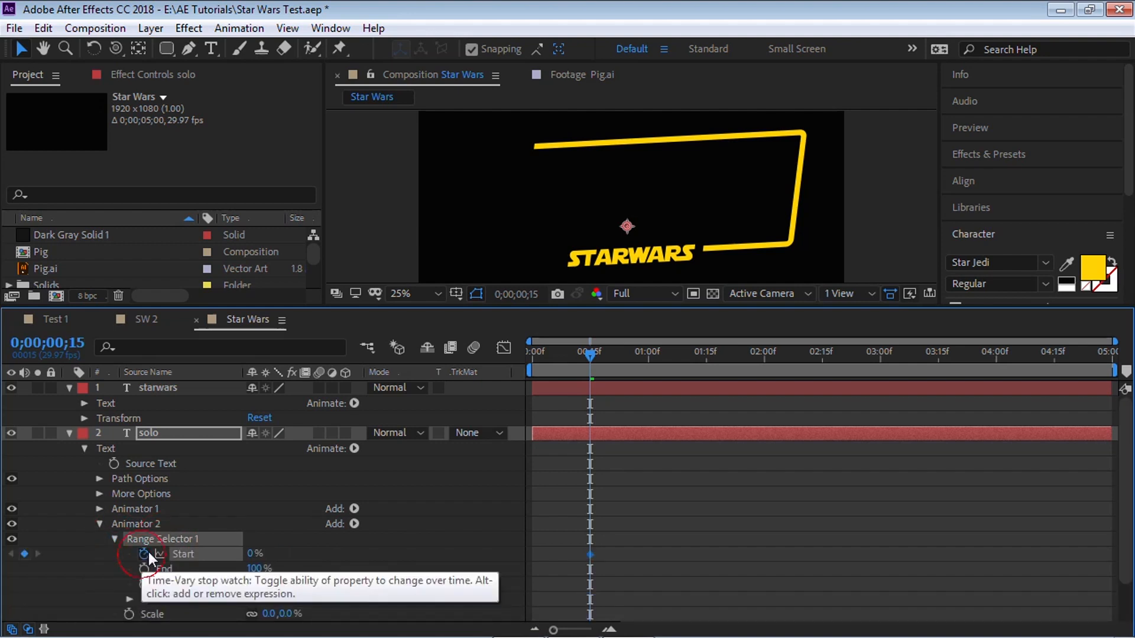
drag(591, 354, 708, 354)
click(24, 554)
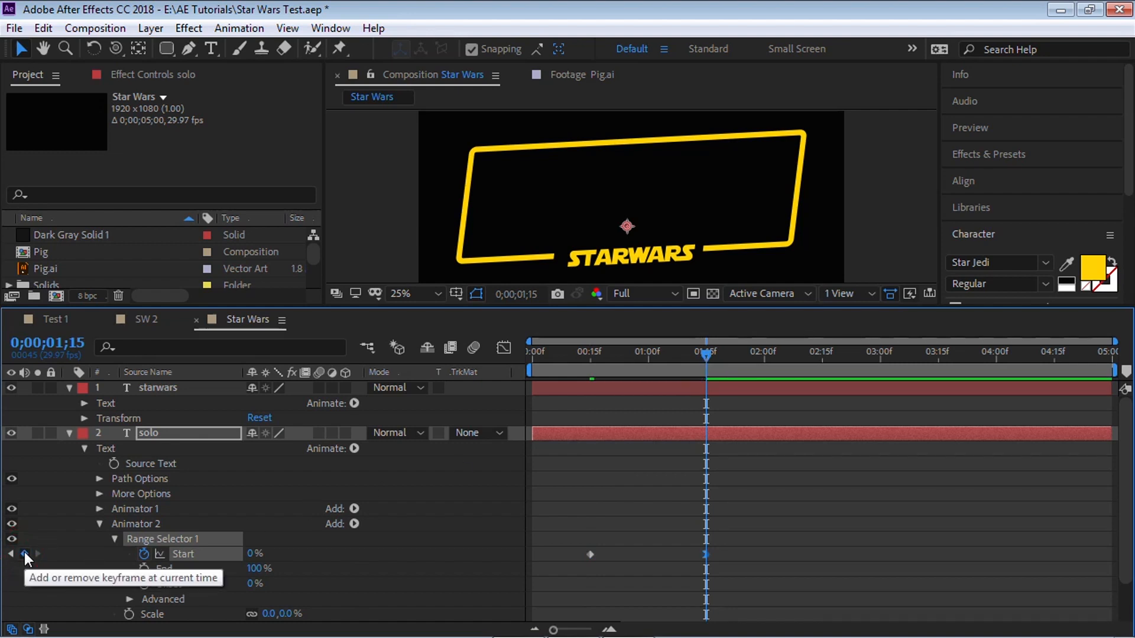
key(j)
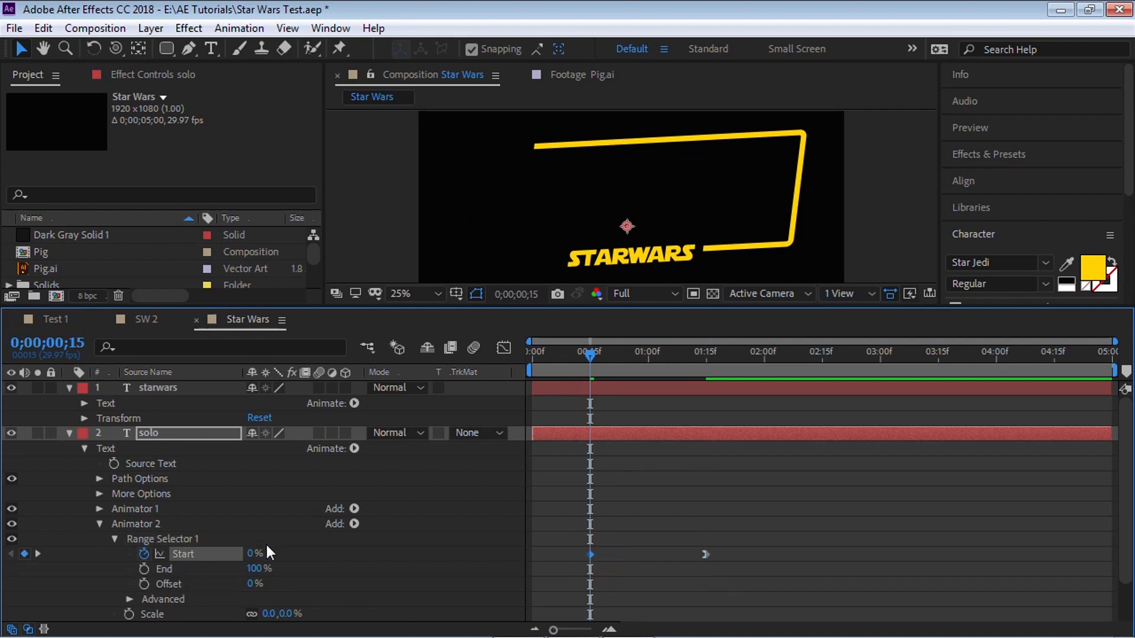
Step: Set the Start of the solo layer's Animator 2 range selector to 100% at the 0;00;01;15 keyframe and preview the animation
key(k)
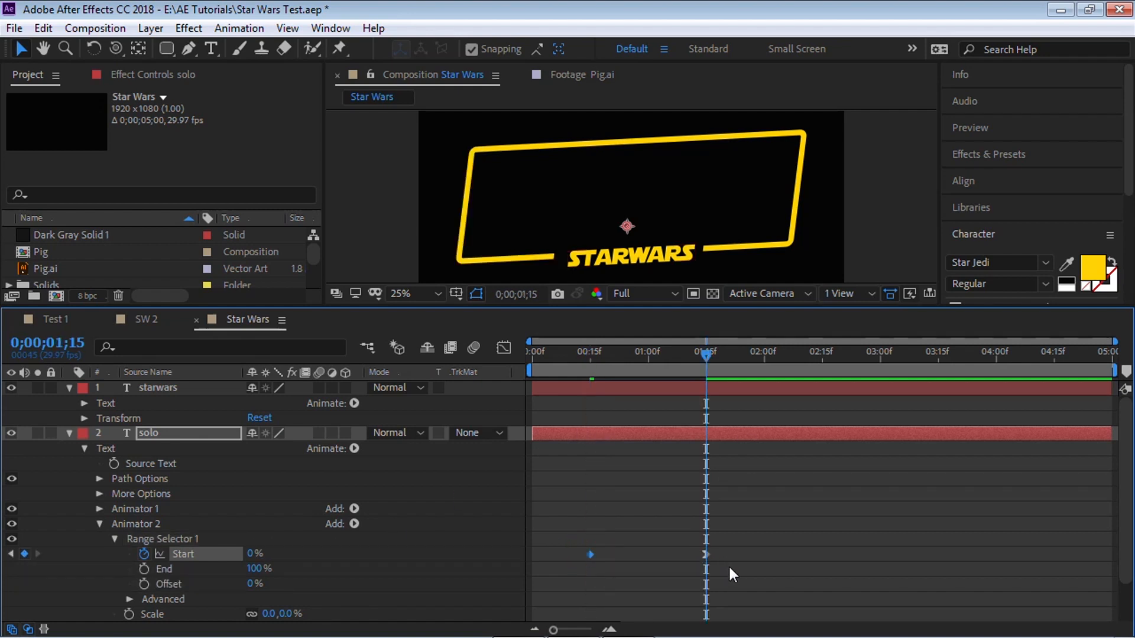
drag(730, 570, 680, 550)
drag(265, 554, 375, 532)
click(593, 354)
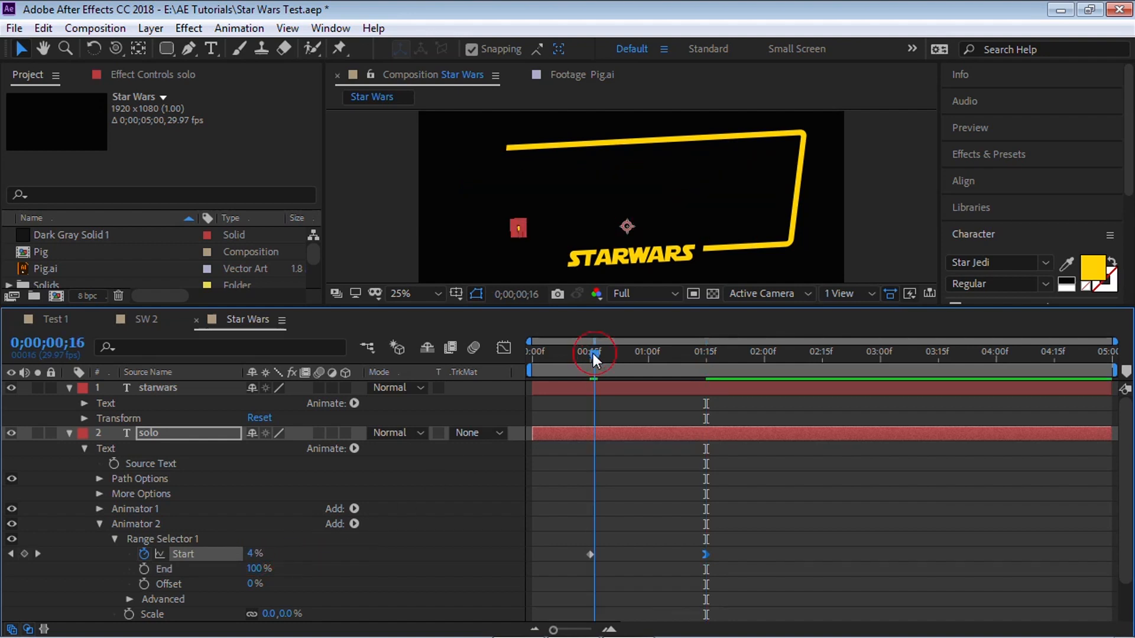
key(space)
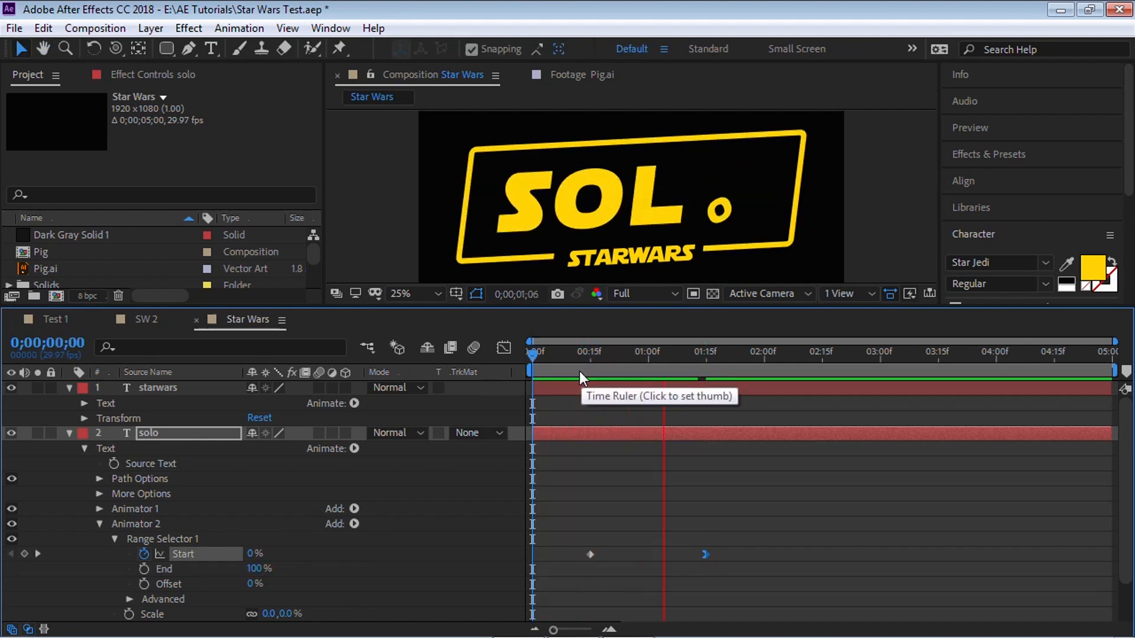
Step: Examine how Animator 2's Start, Scale and Rotation drive the solo letters between the two Start keyframes
drag(588, 356, 591, 356)
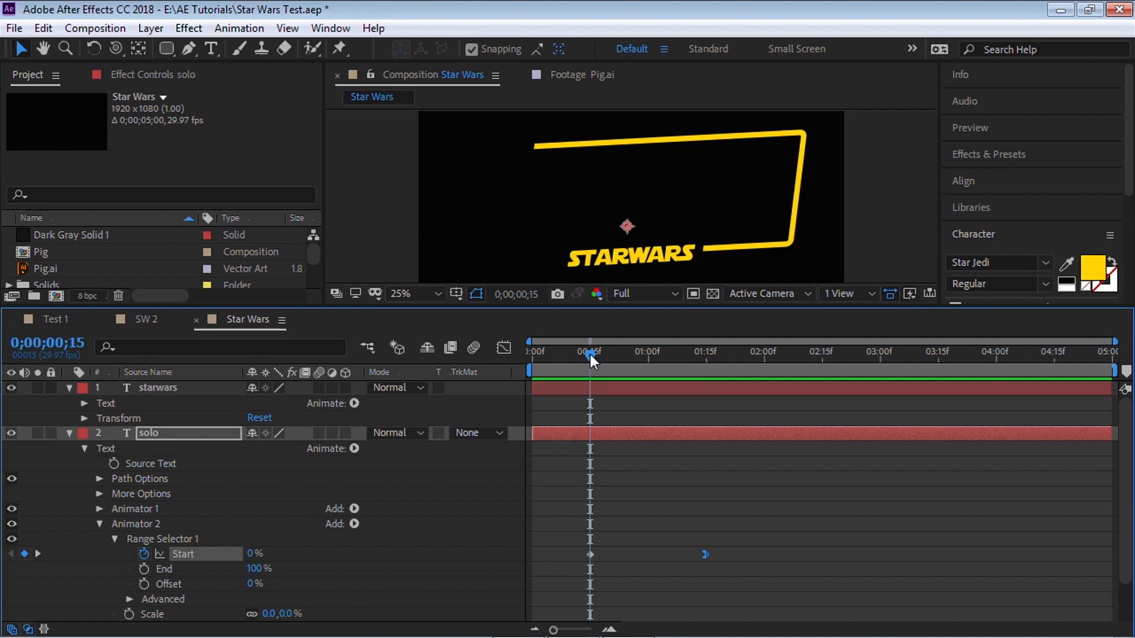
drag(593, 352, 690, 360)
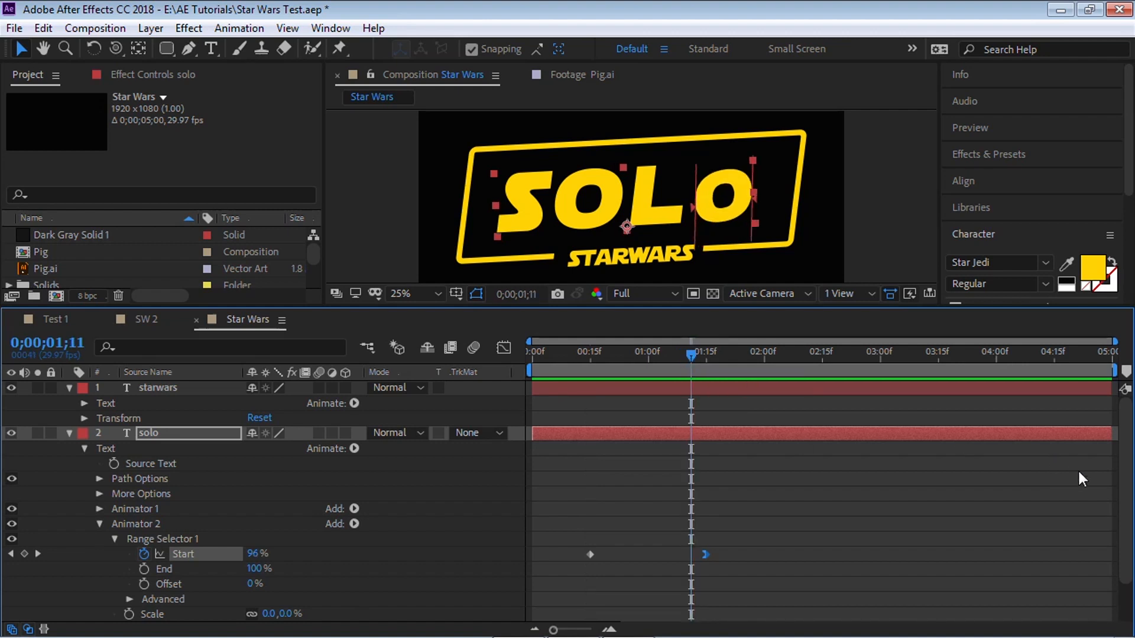
scroll(1126, 473, down, 3)
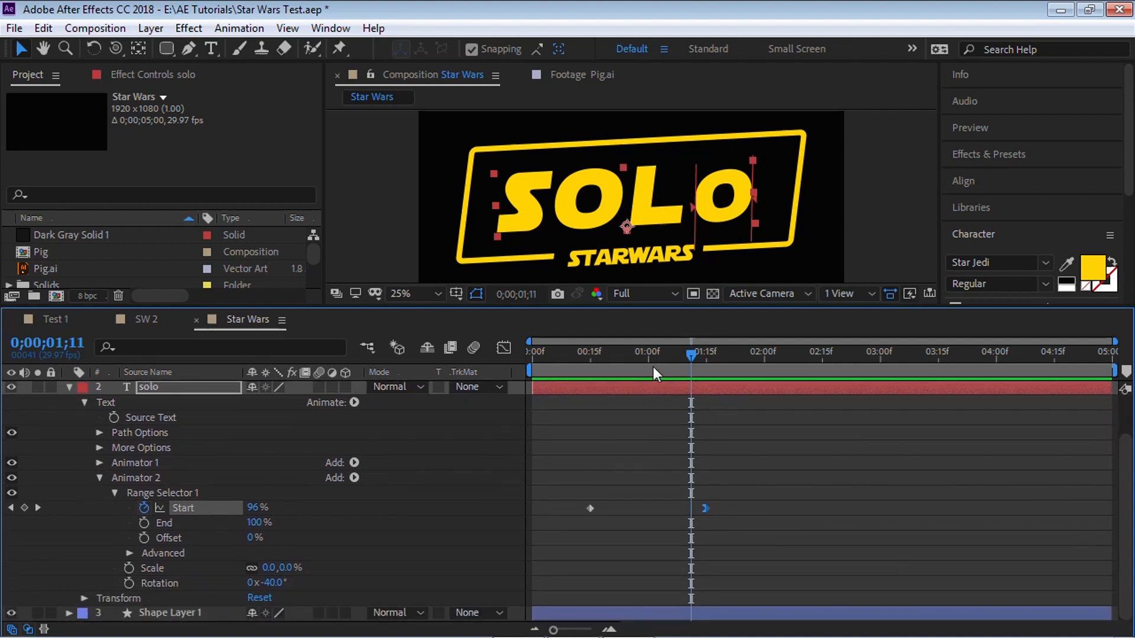
drag(683, 354, 675, 357)
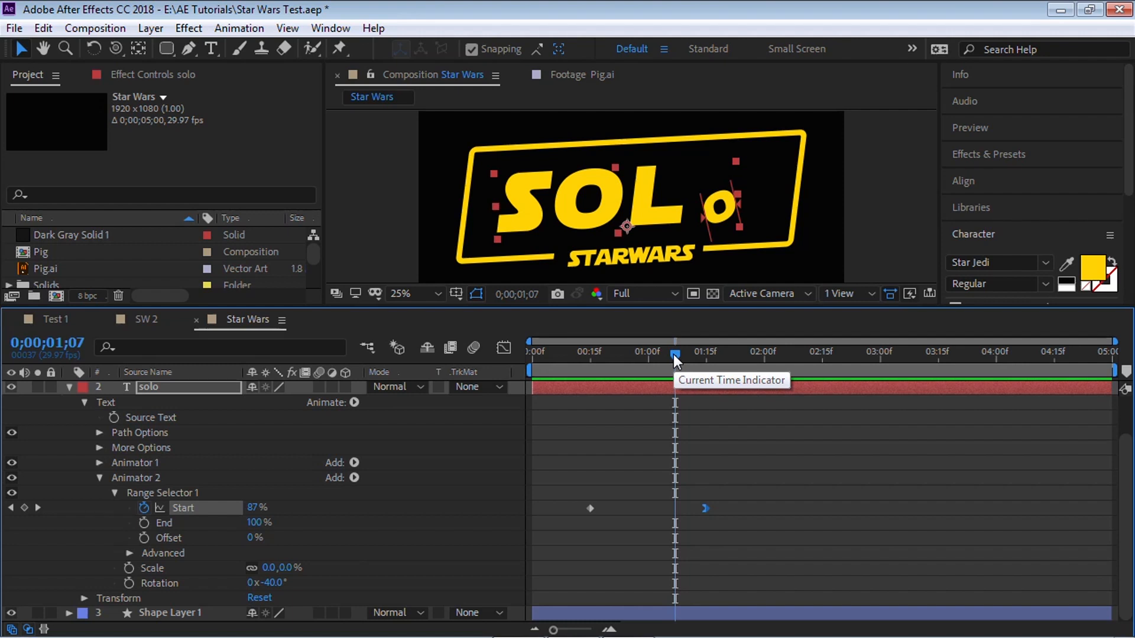
click(165, 580)
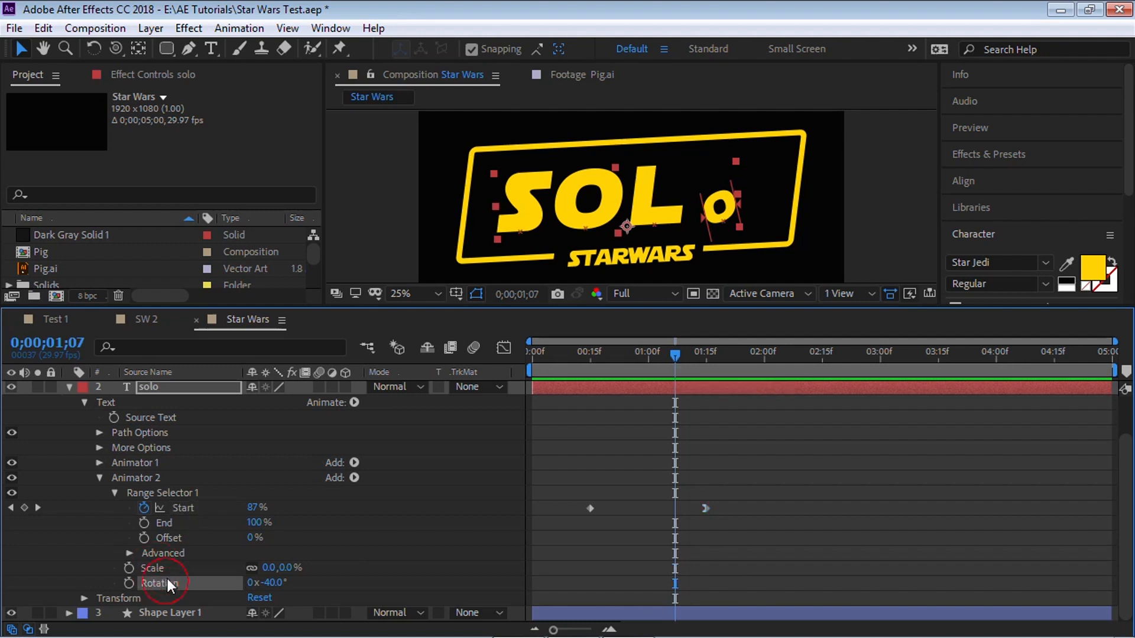
click(590, 356)
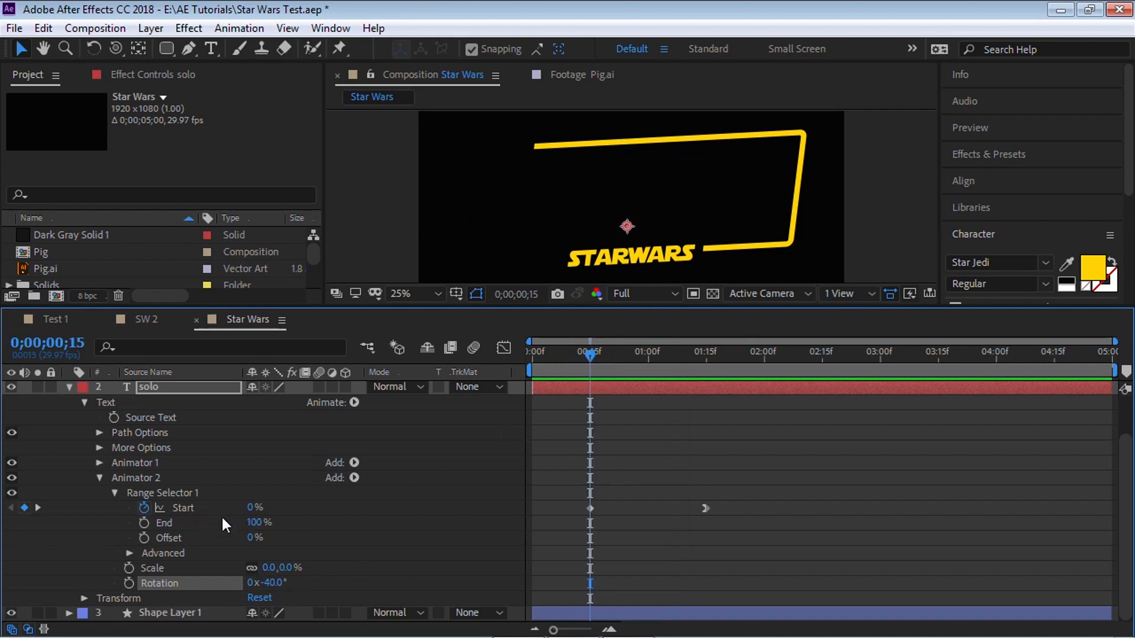
click(159, 568)
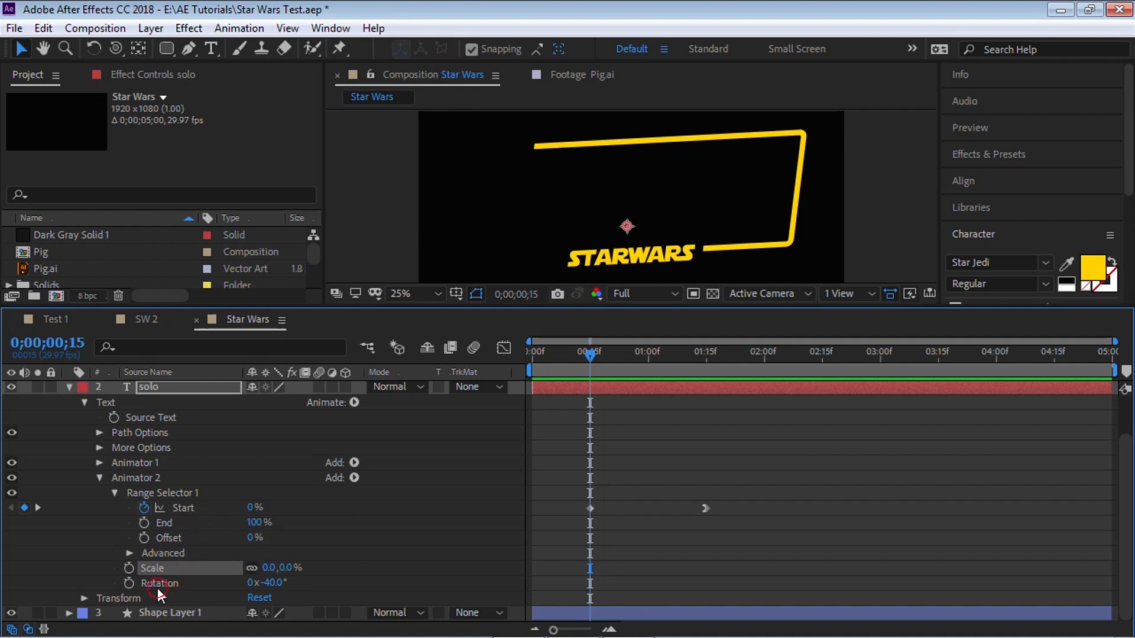
click(157, 586)
drag(591, 356, 704, 370)
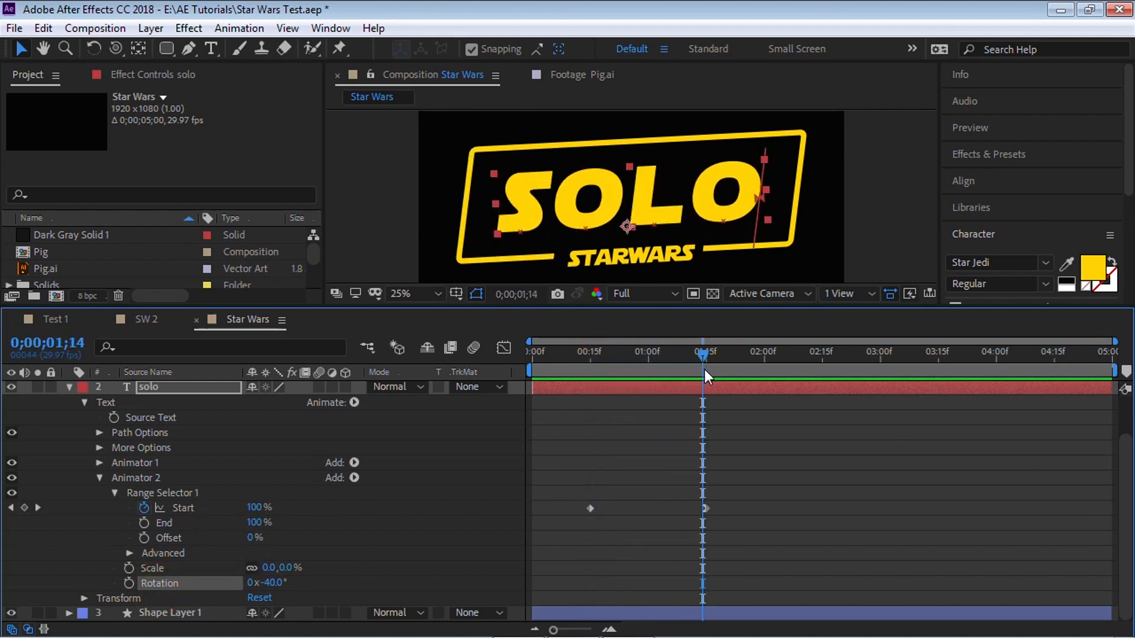
click(162, 568)
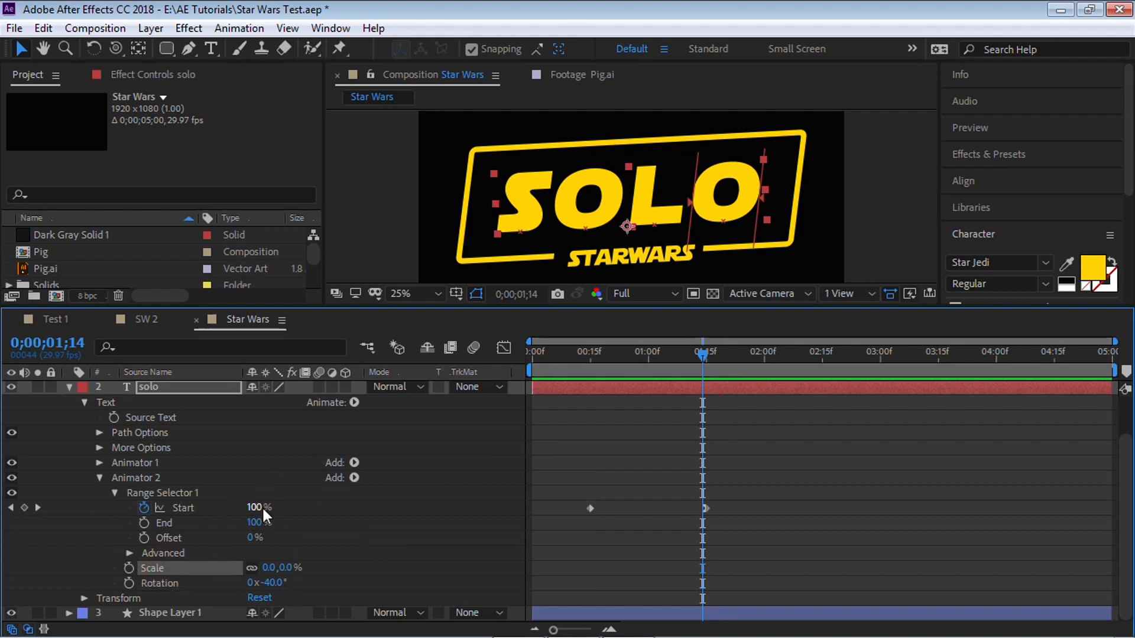
click(591, 355)
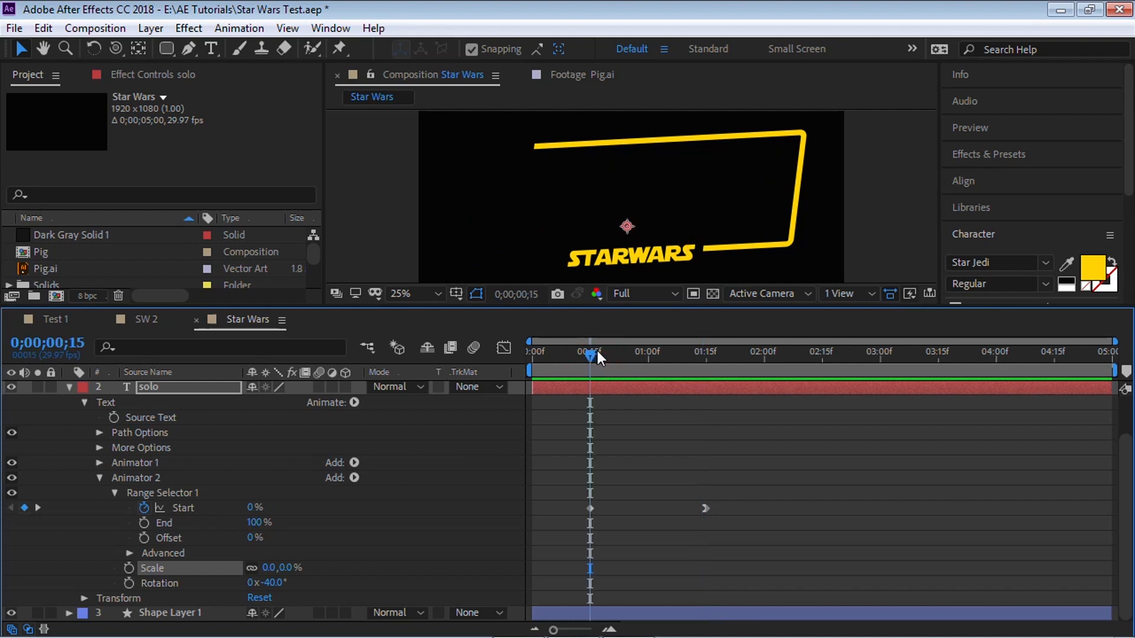
key(space)
key(space)
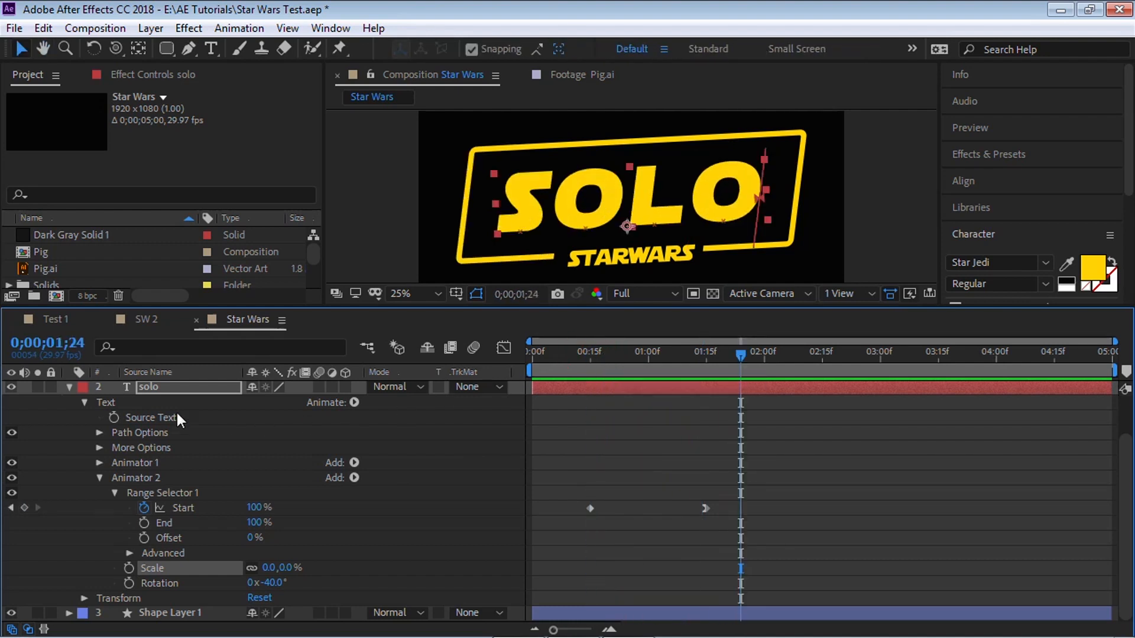
Step: Collapse the solo layer and add a second text animator with Opacity to the starwars layer
click(70, 389)
click(155, 388)
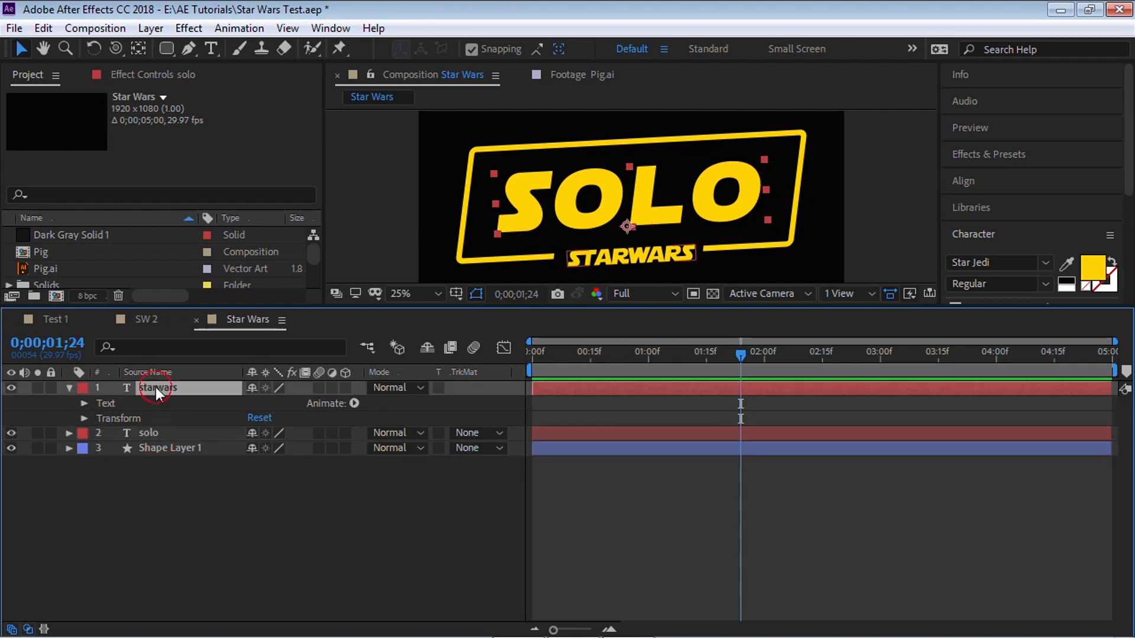
click(86, 404)
click(105, 403)
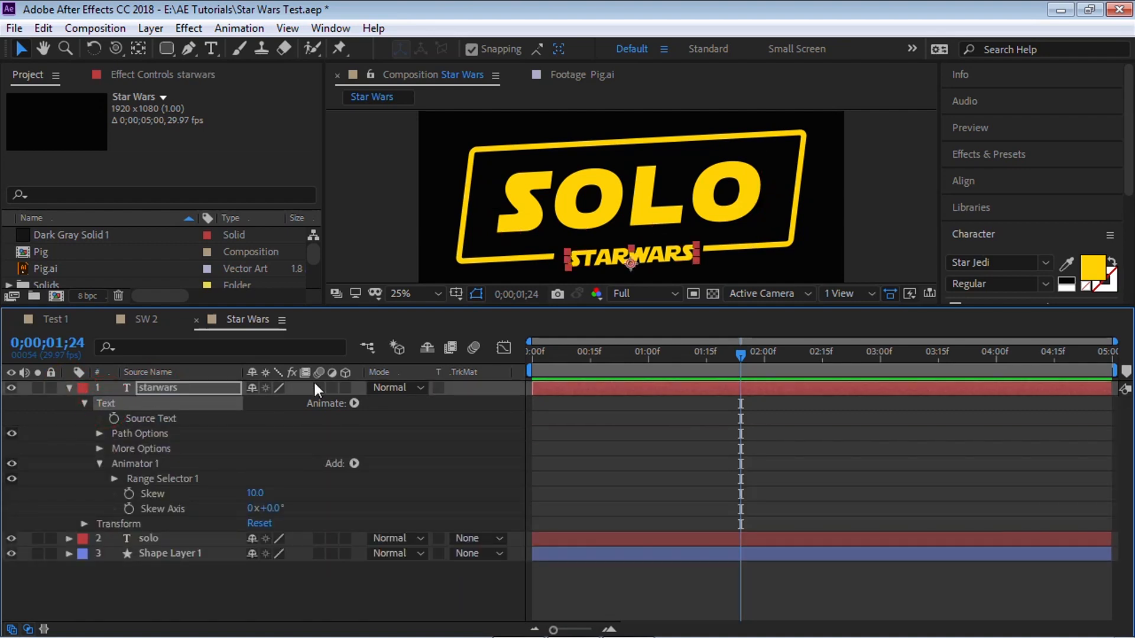
click(354, 403)
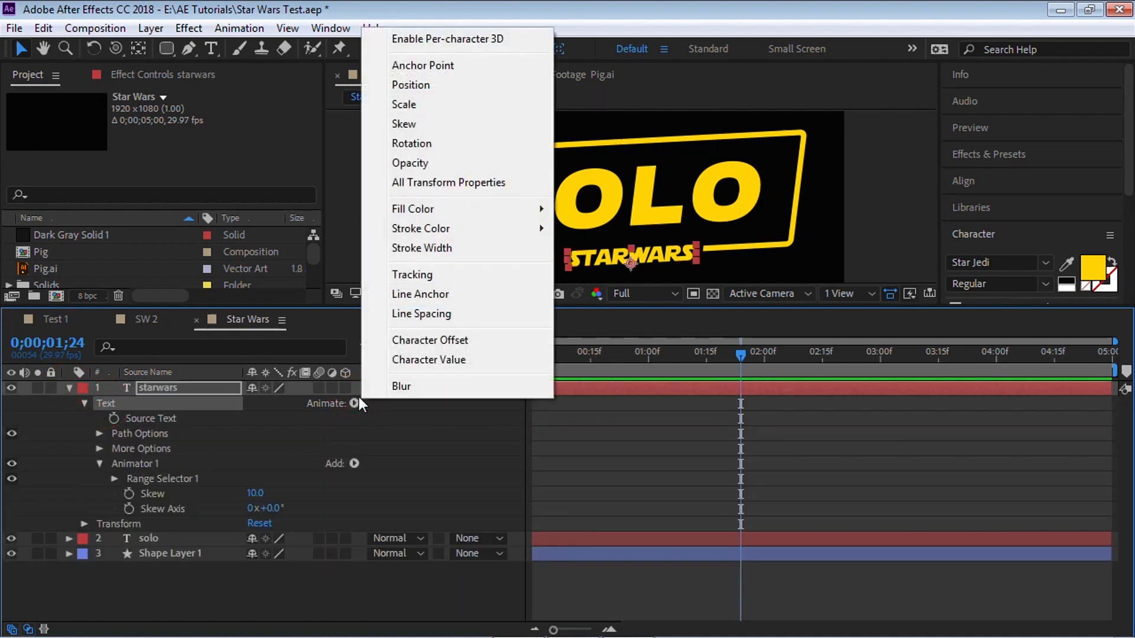
click(426, 165)
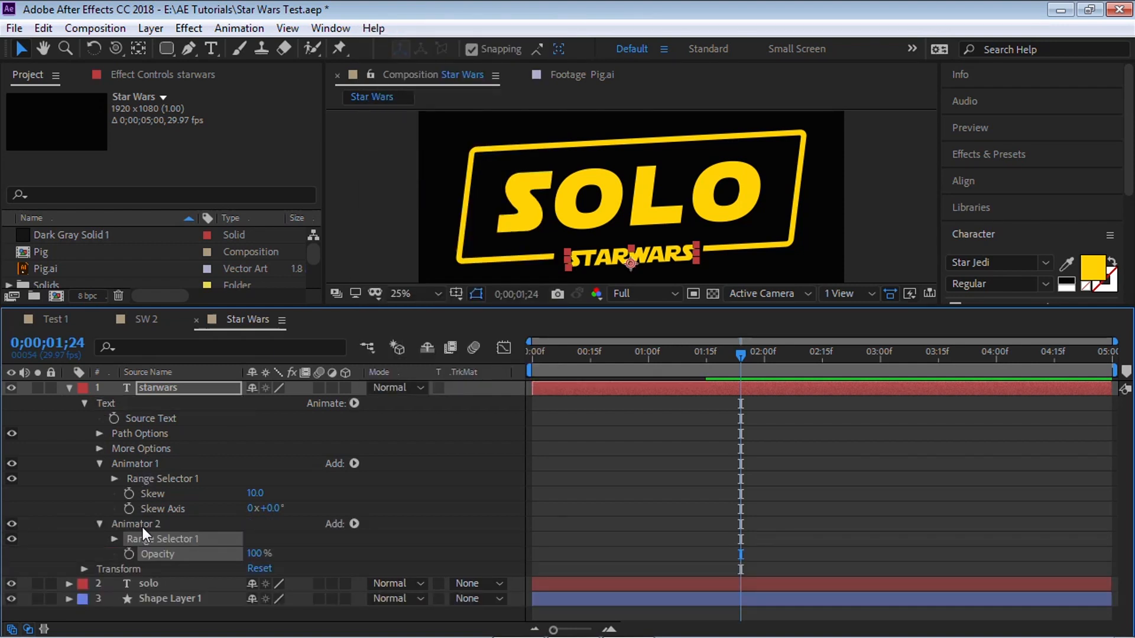
Step: Move the current time to 0;00;01;00 and set the Opacity of the starwars layer's Animator 2 to 0%
click(157, 524)
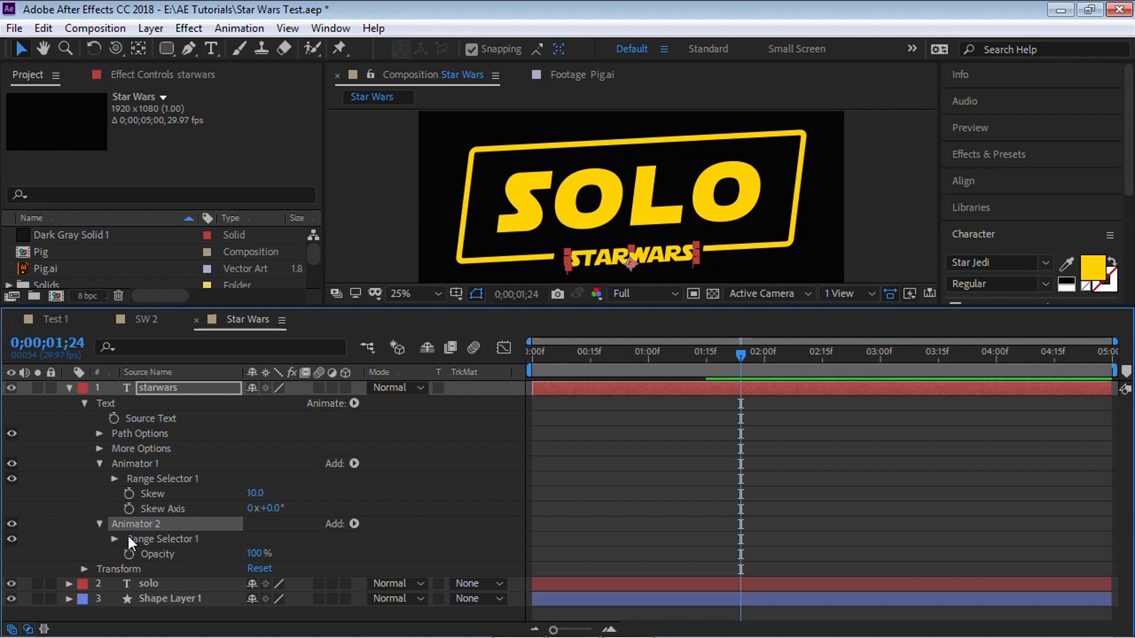
drag(612, 362, 649, 353)
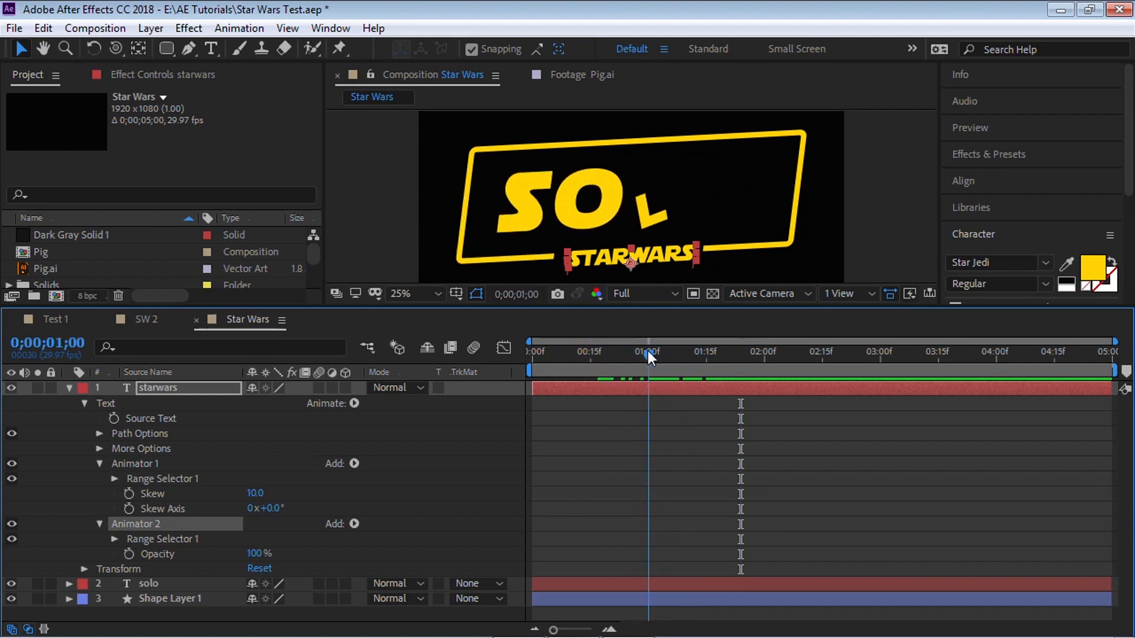
drag(258, 554, 148, 556)
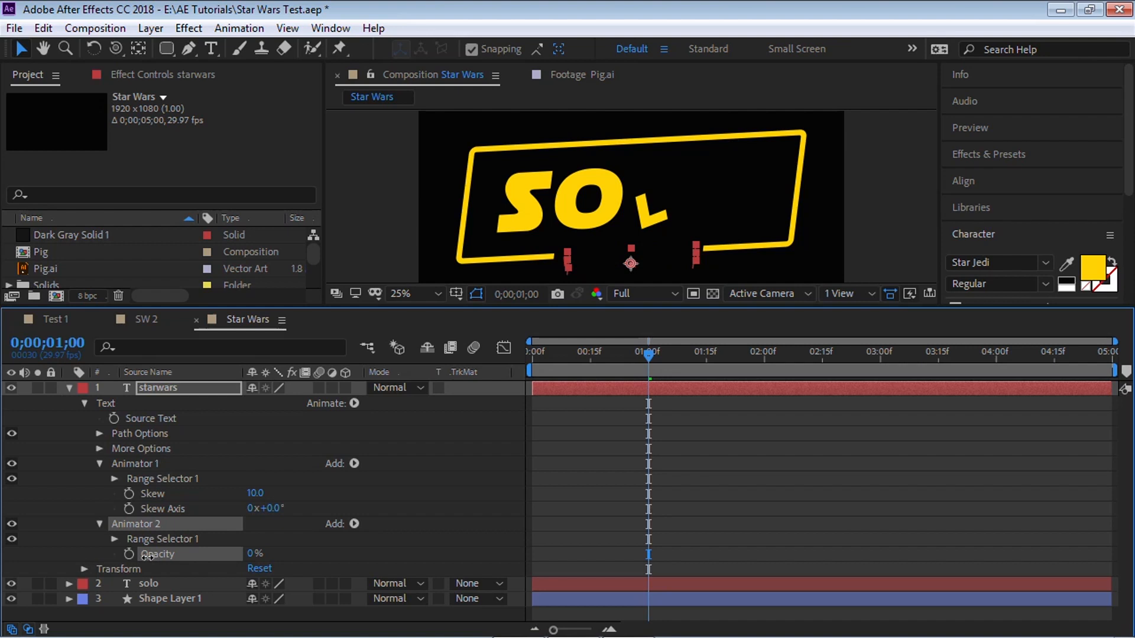
Step: Keyframe the Start of the starwars Animator 2 range selector from 0% at 0;00;01;00 to 100% at 0;00;02;00, and preview from the beginning
click(115, 539)
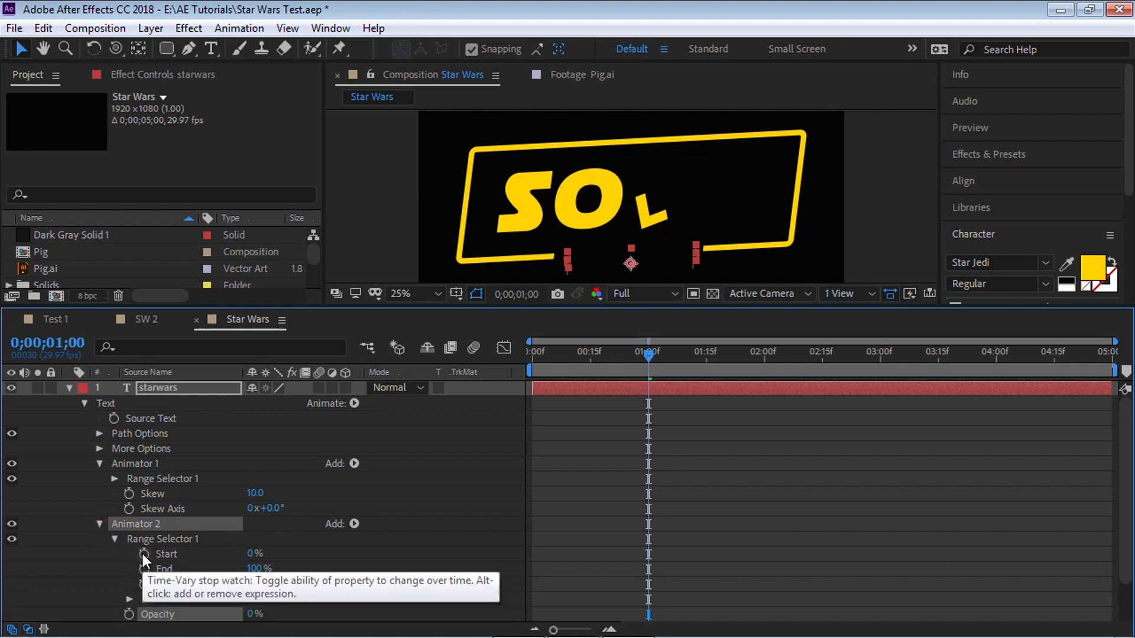
click(143, 554)
drag(651, 356, 765, 355)
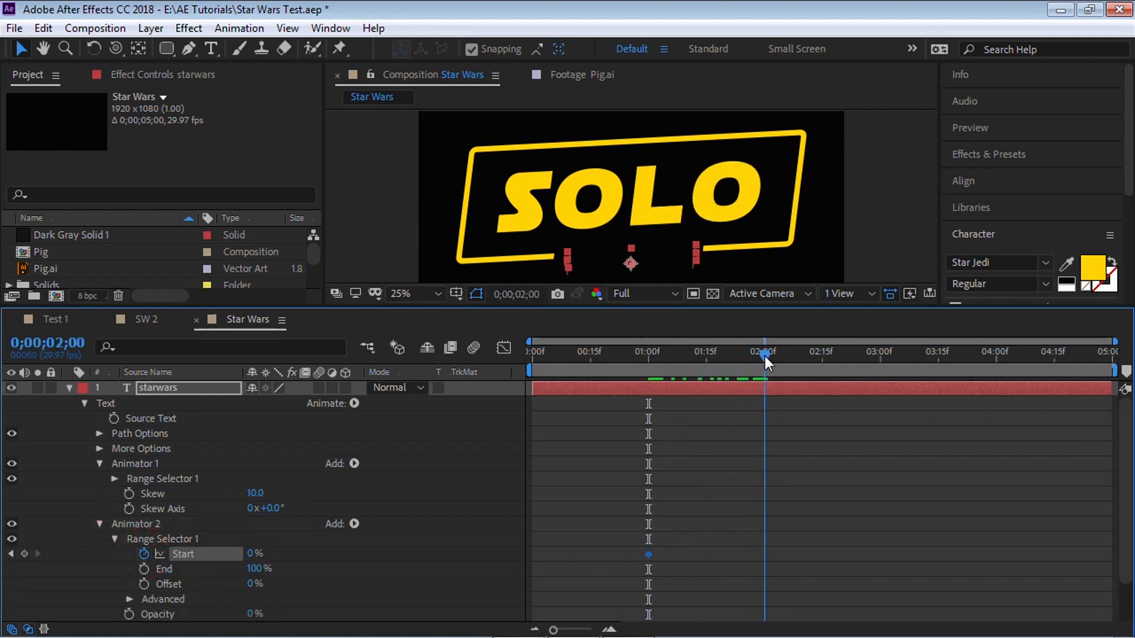
drag(256, 554, 308, 554)
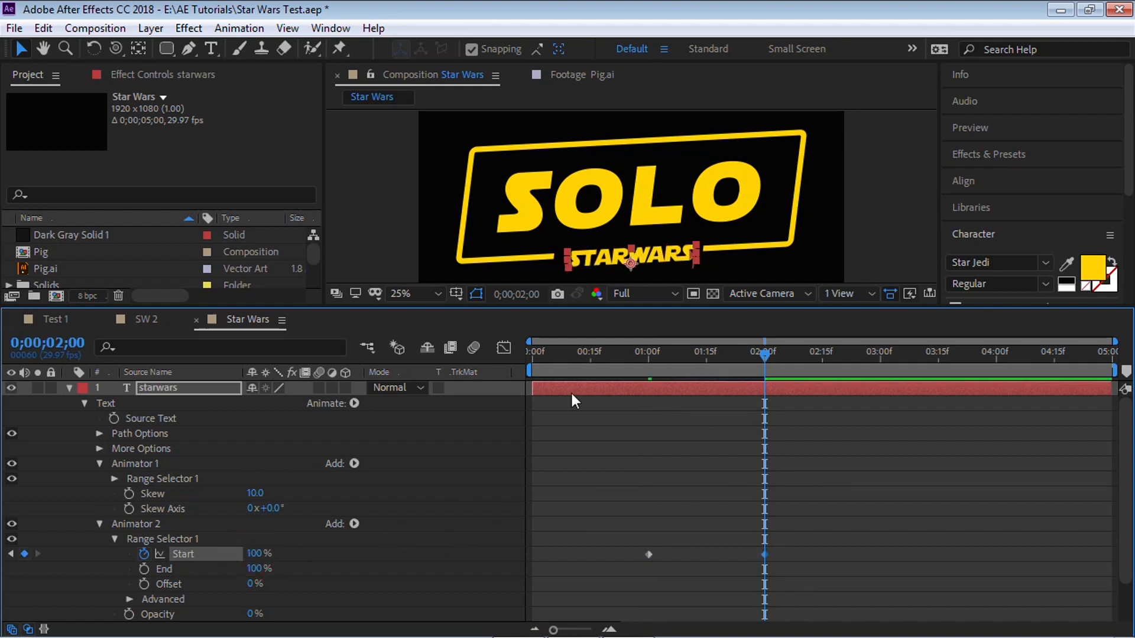
drag(574, 353, 506, 358)
key(space)
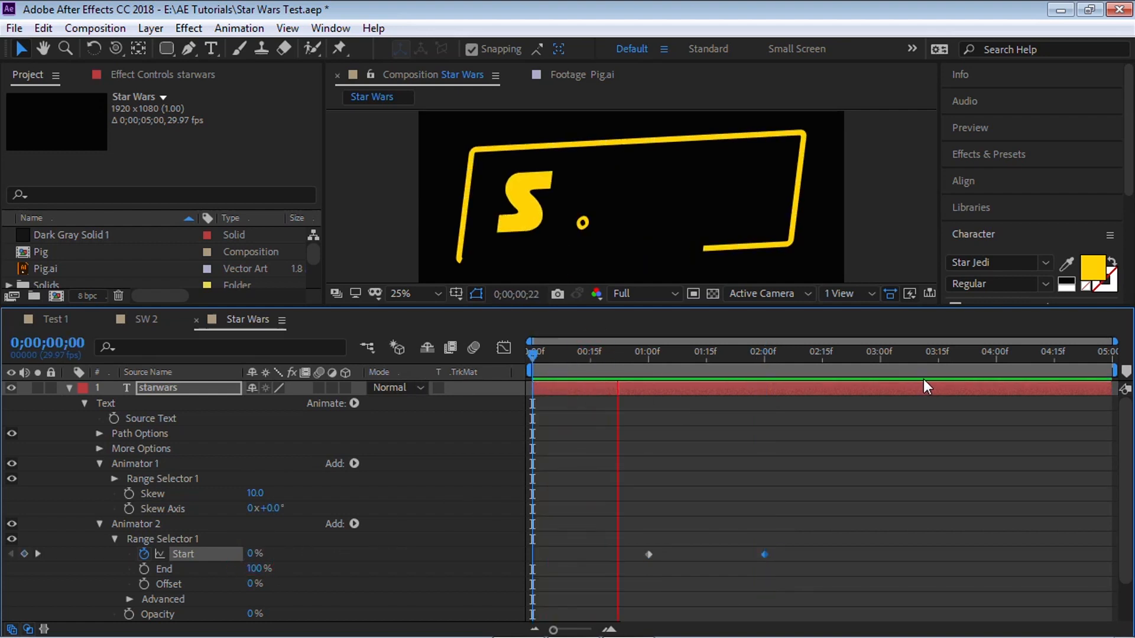
key(space)
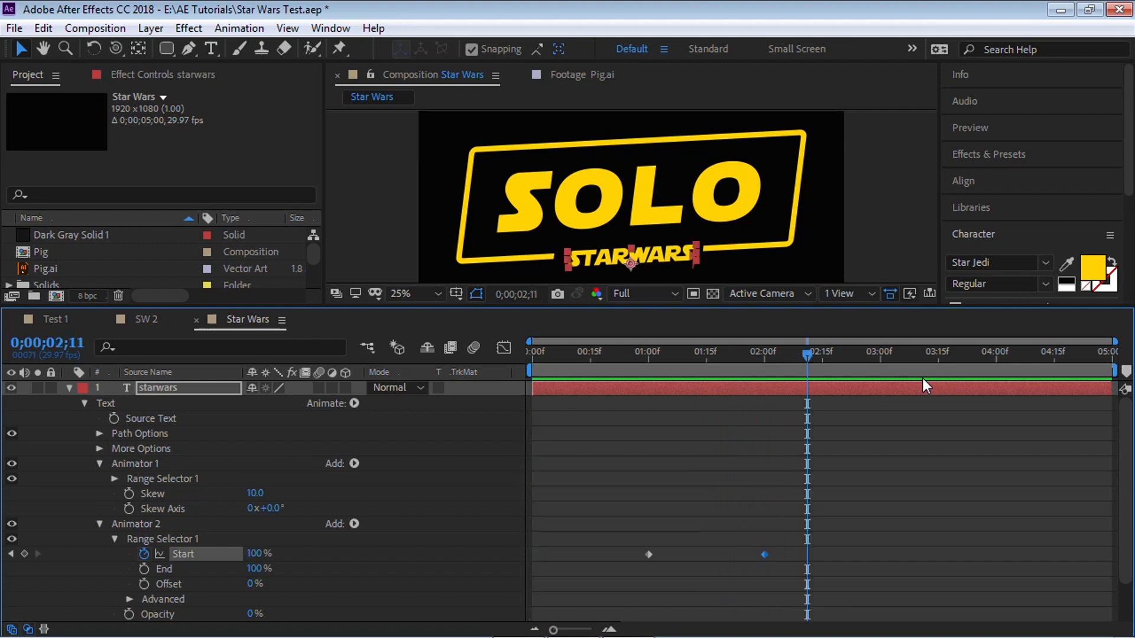
Step: Collapse the starwars layer and give the composition viewer more height above the timeline
click(69, 388)
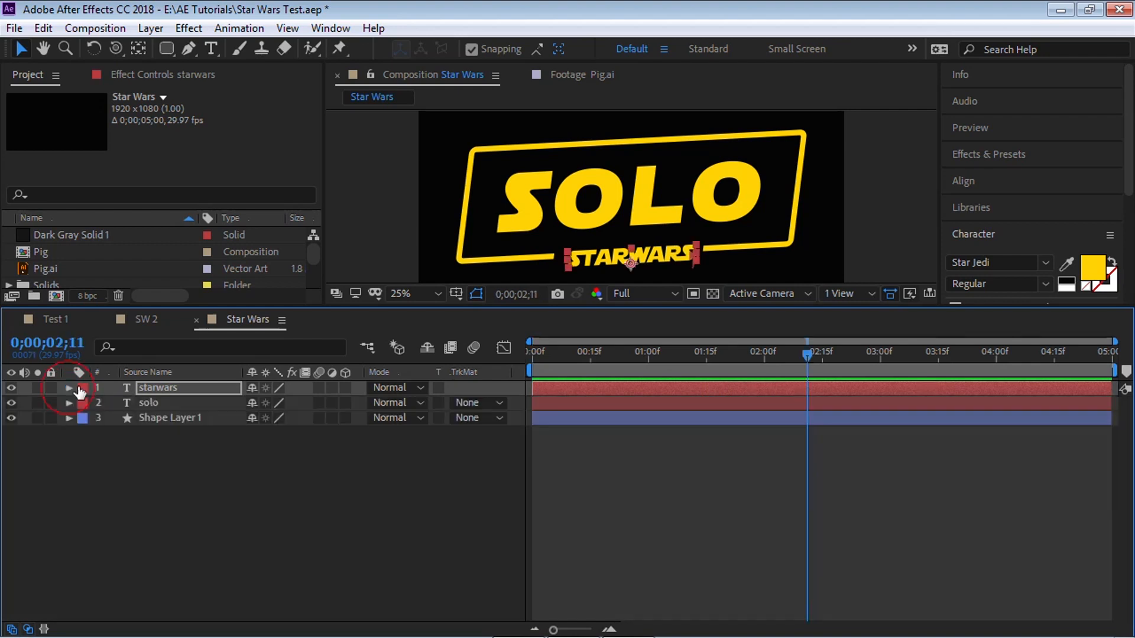
click(431, 304)
click(419, 307)
drag(420, 307, 422, 338)
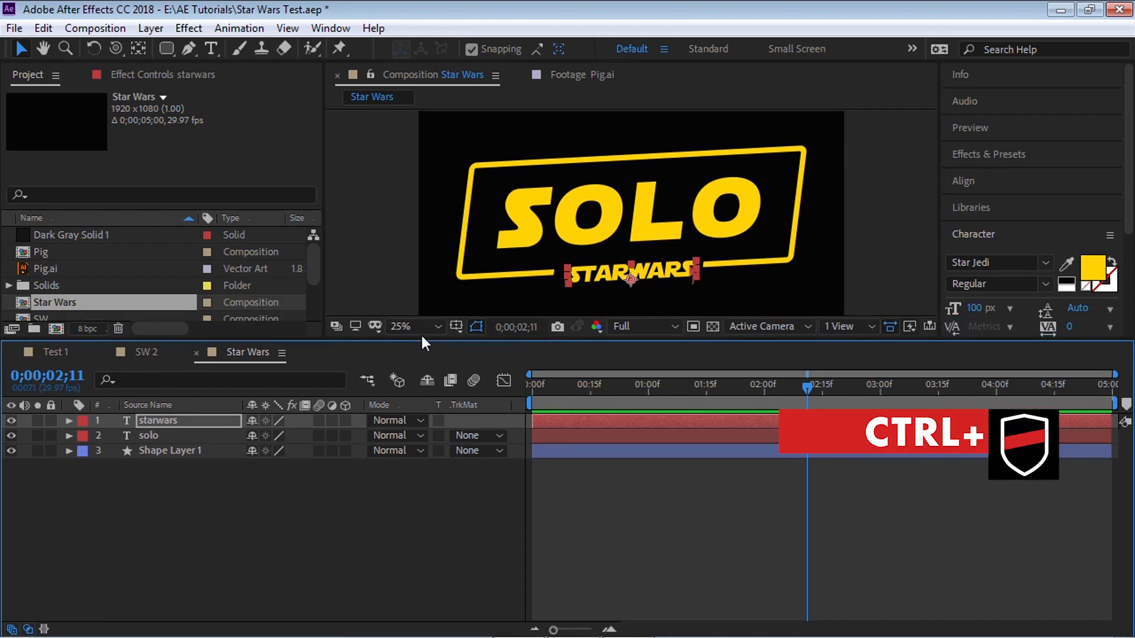
Step: Open the composition settings of Star Wars and show the available 3D renderers
key(ctrl+k)
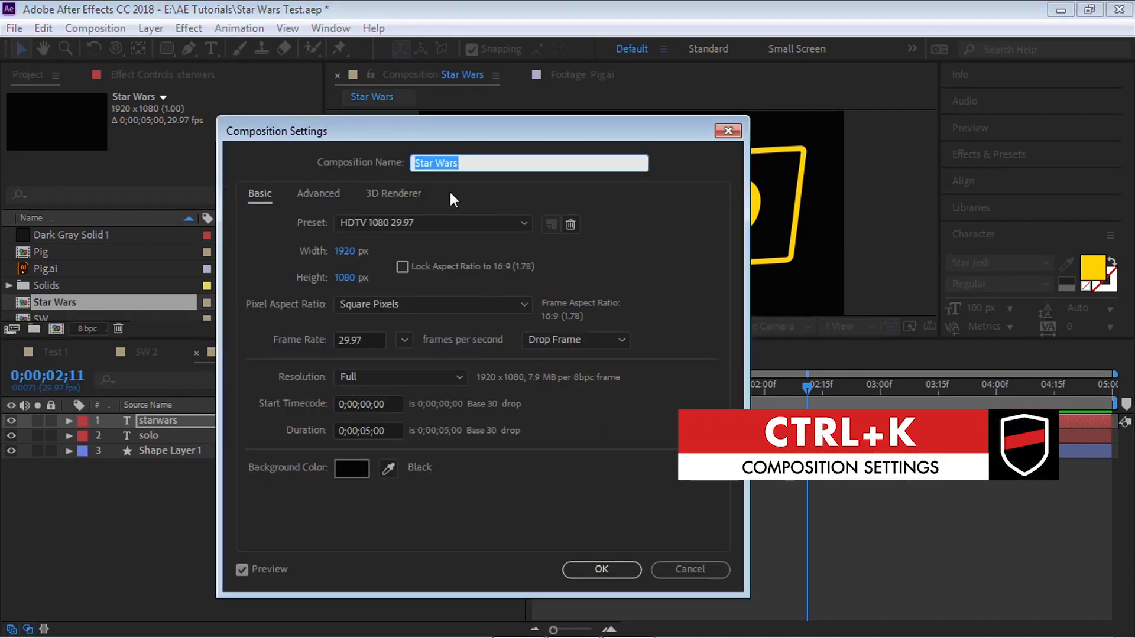
click(400, 194)
click(404, 278)
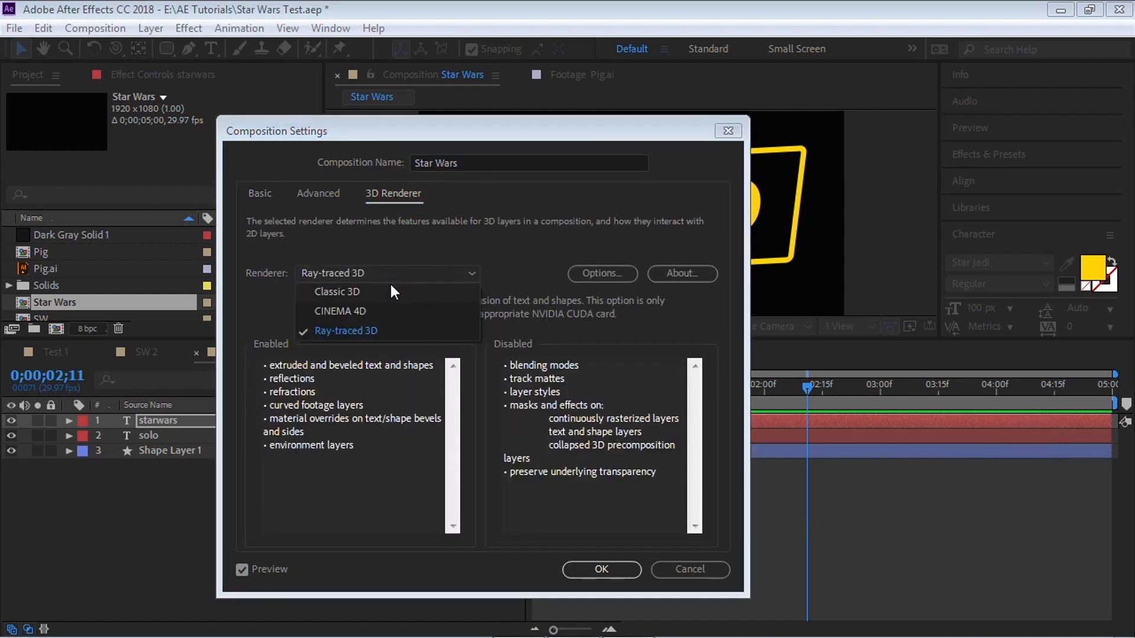
Step: Try the Classic 3D renderer, and switch the composition back to Ray-traced 3D
click(388, 289)
click(381, 274)
click(364, 291)
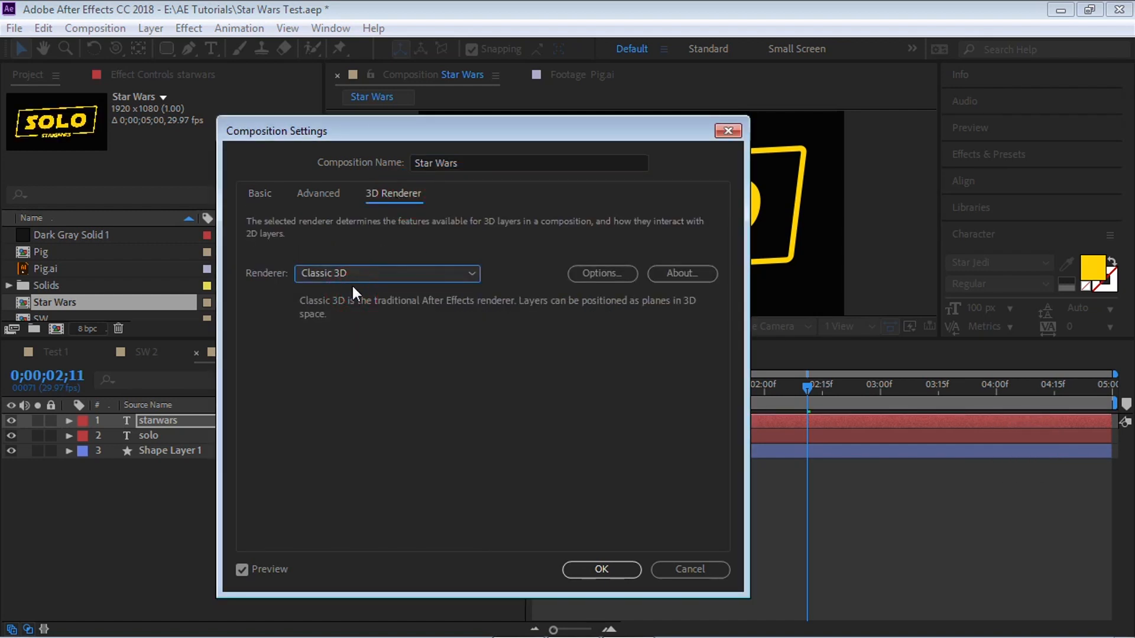
click(354, 275)
click(359, 330)
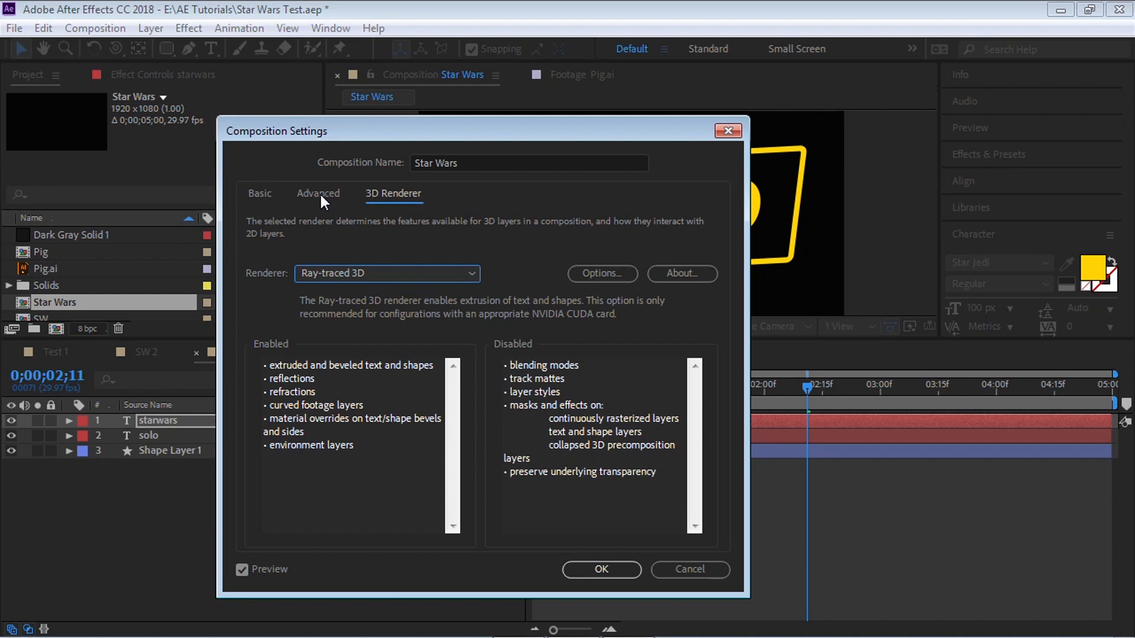
Step: Review the Advanced composition settings, the available 3D renderers, and the features disabled under Ray-traced 3D
click(320, 194)
click(393, 194)
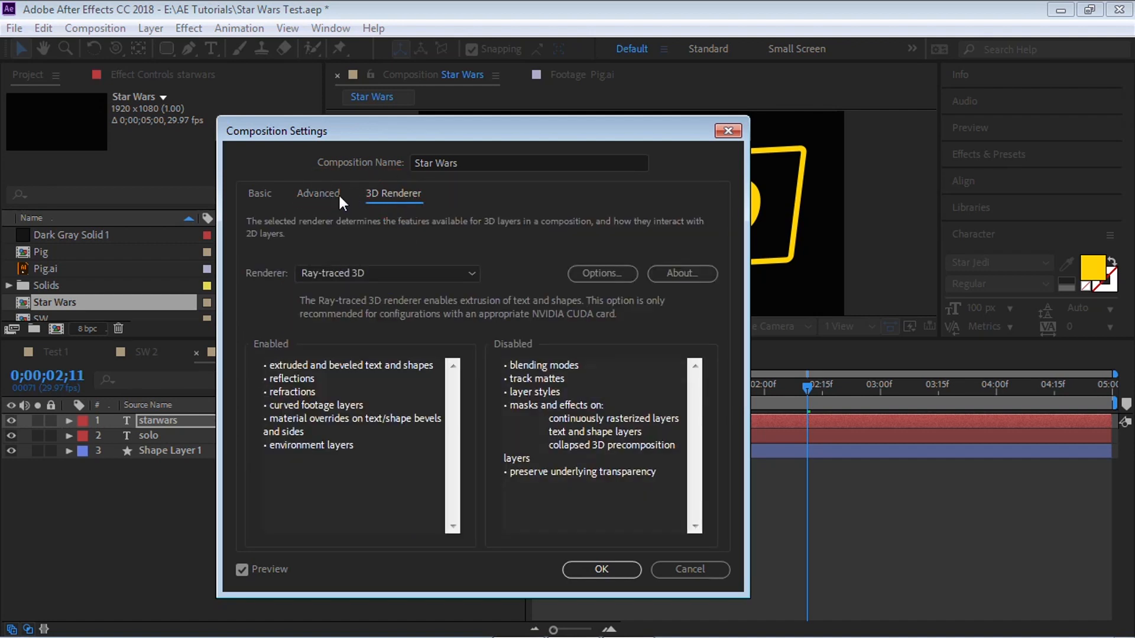
click(319, 195)
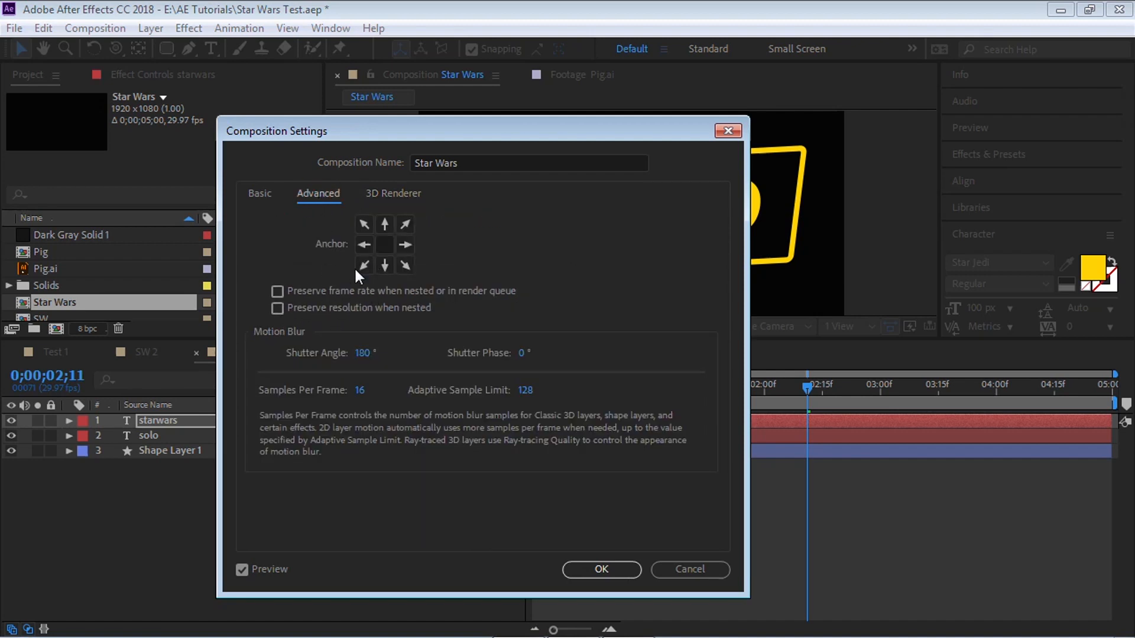
click(390, 195)
click(380, 273)
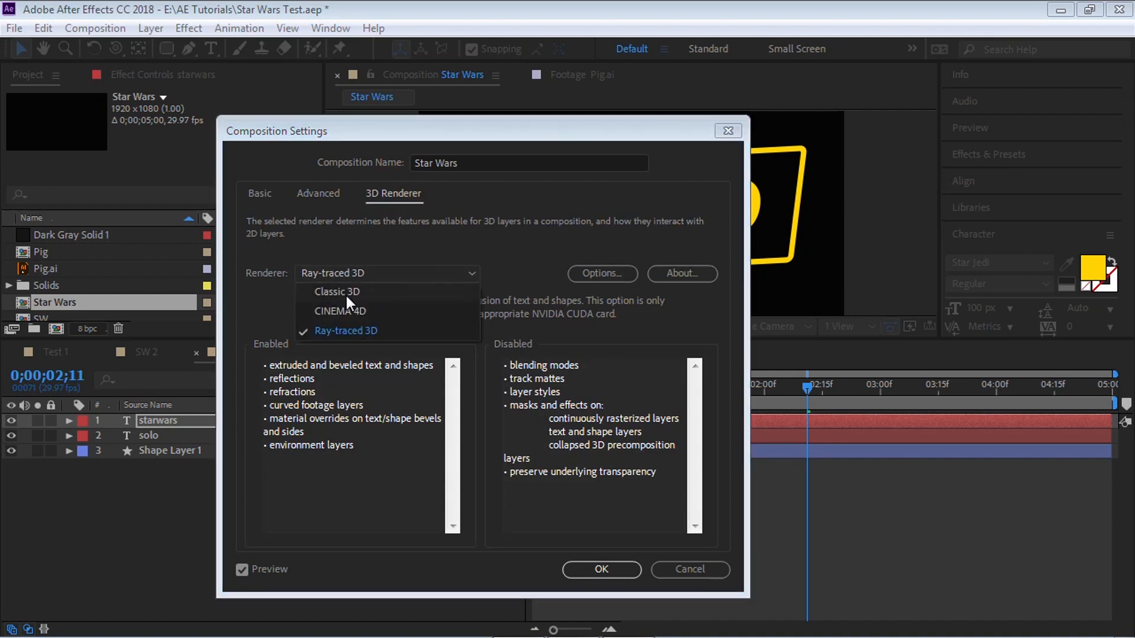
click(443, 237)
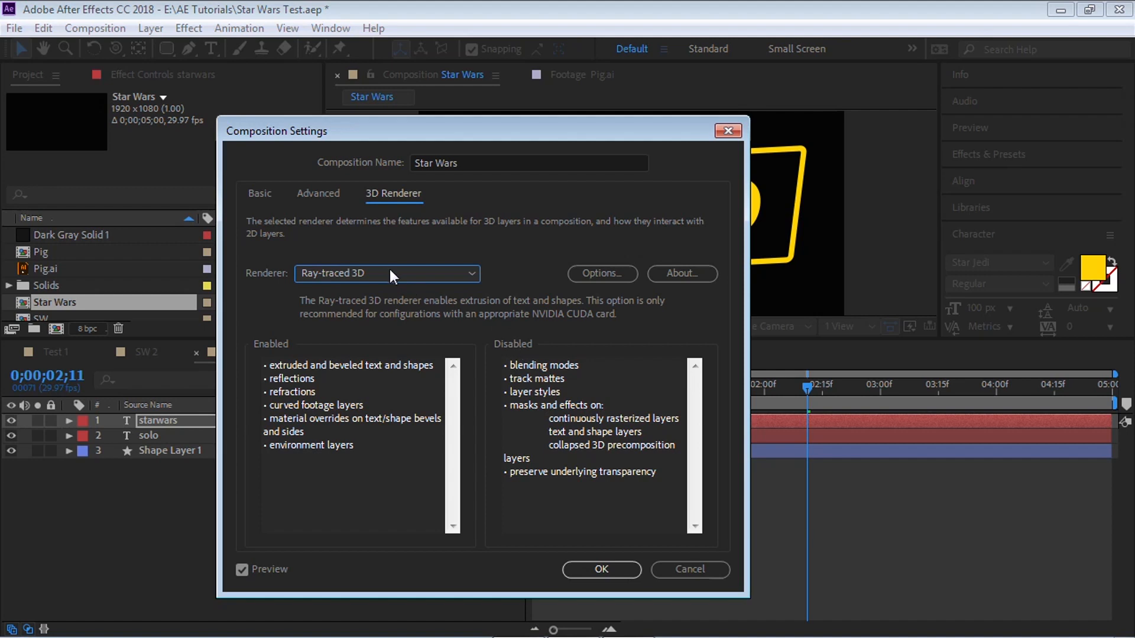
drag(510, 366, 588, 405)
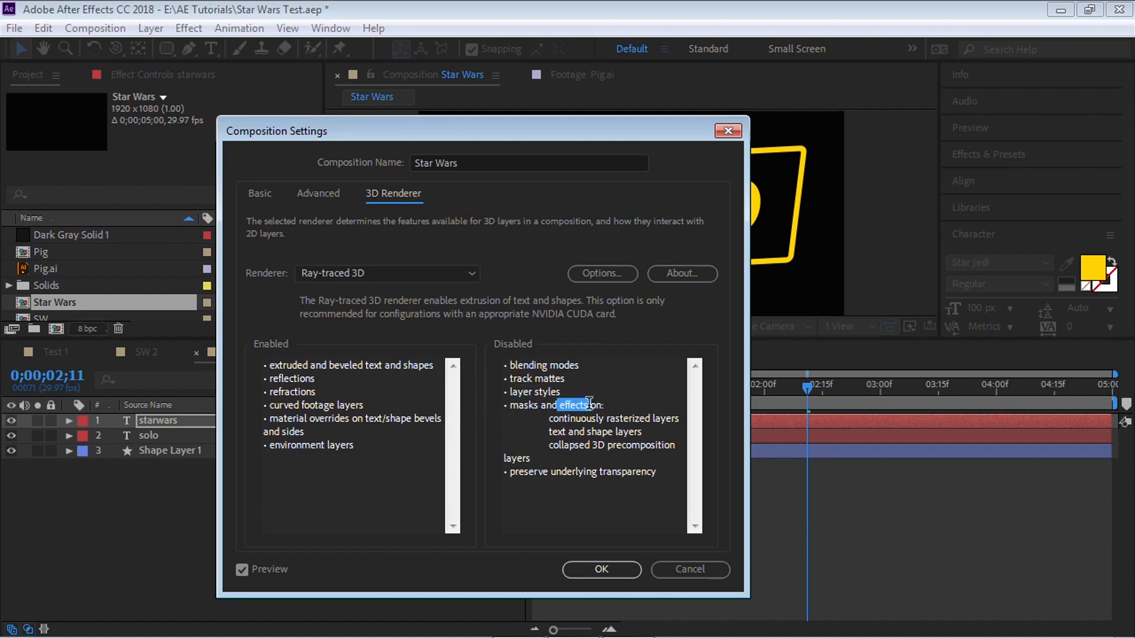
Step: Keep Ray-traced 3D as the composition's renderer and apply the composition settings
click(398, 271)
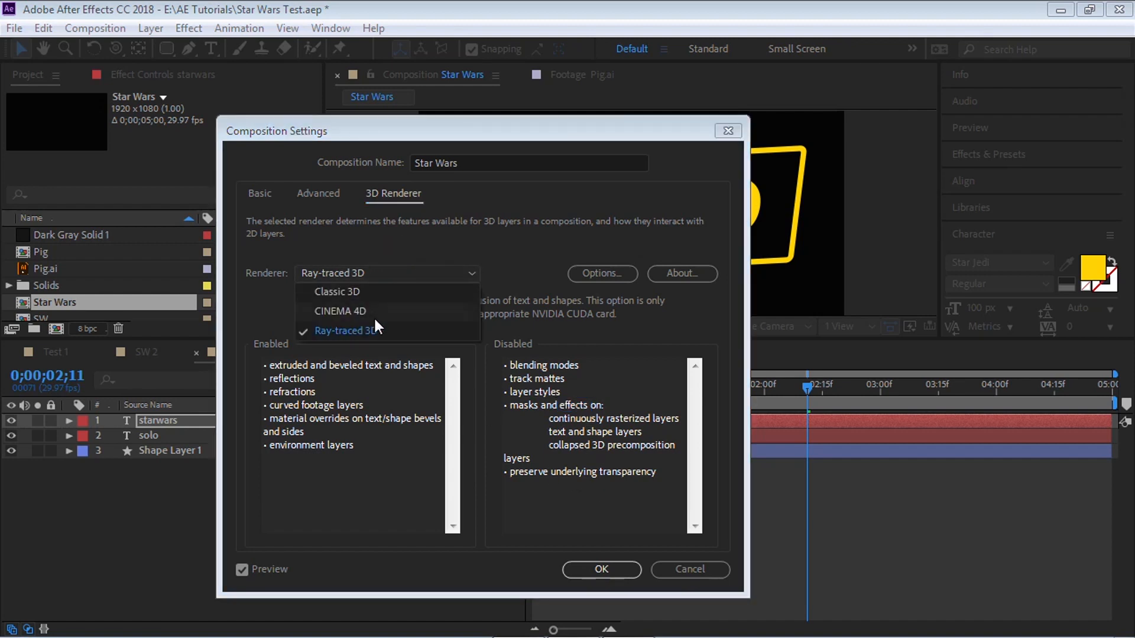
click(381, 324)
click(611, 569)
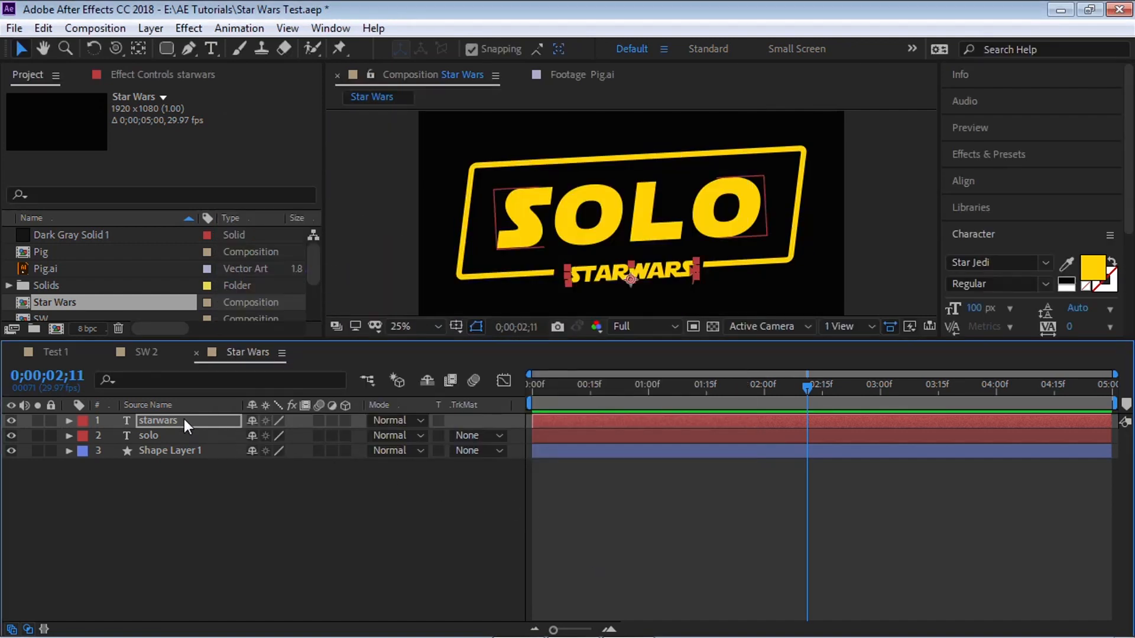
Step: Make the starwars, solo and Shape Layer 1 layers 3D and add a two-node camera with the 50mm preset
key(ctrl+a)
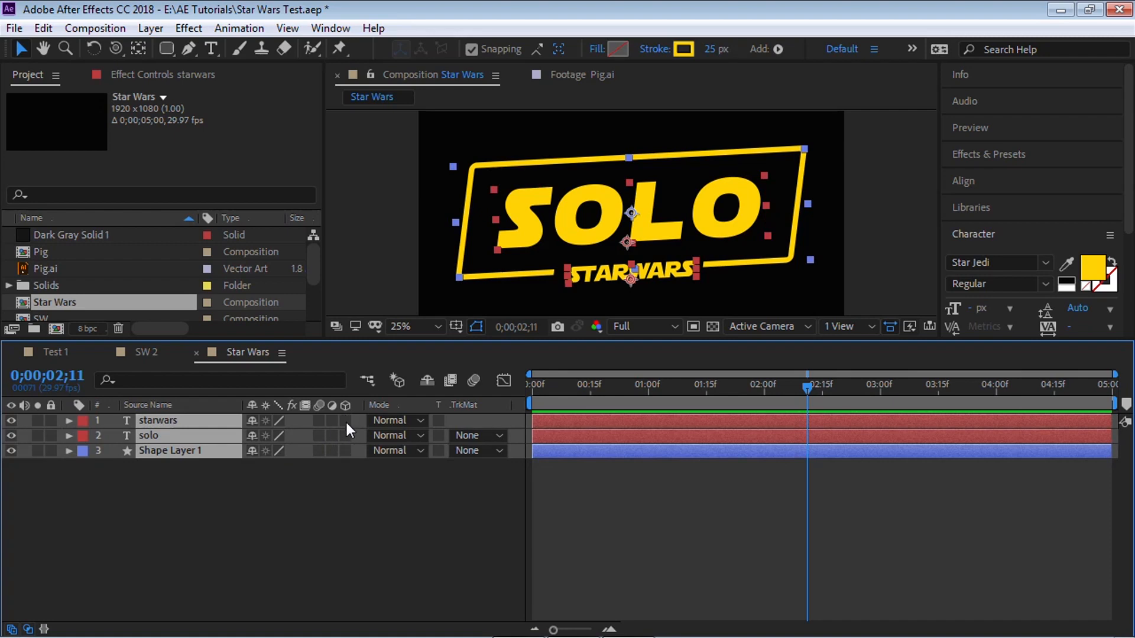
click(346, 436)
click(149, 28)
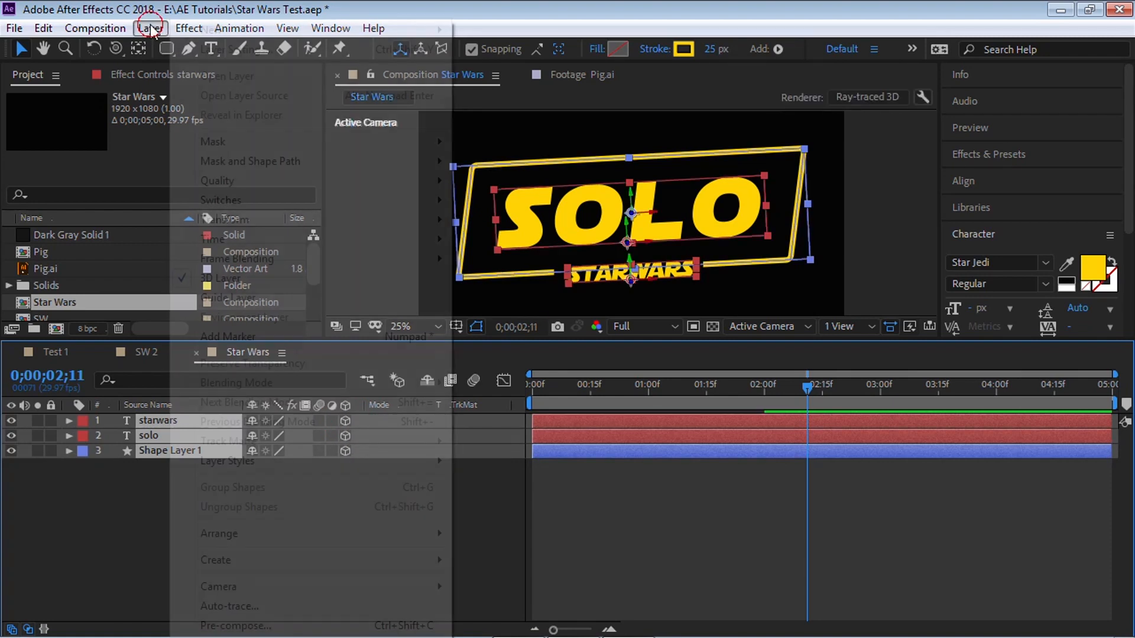
mouse_move(437, 31)
click(509, 87)
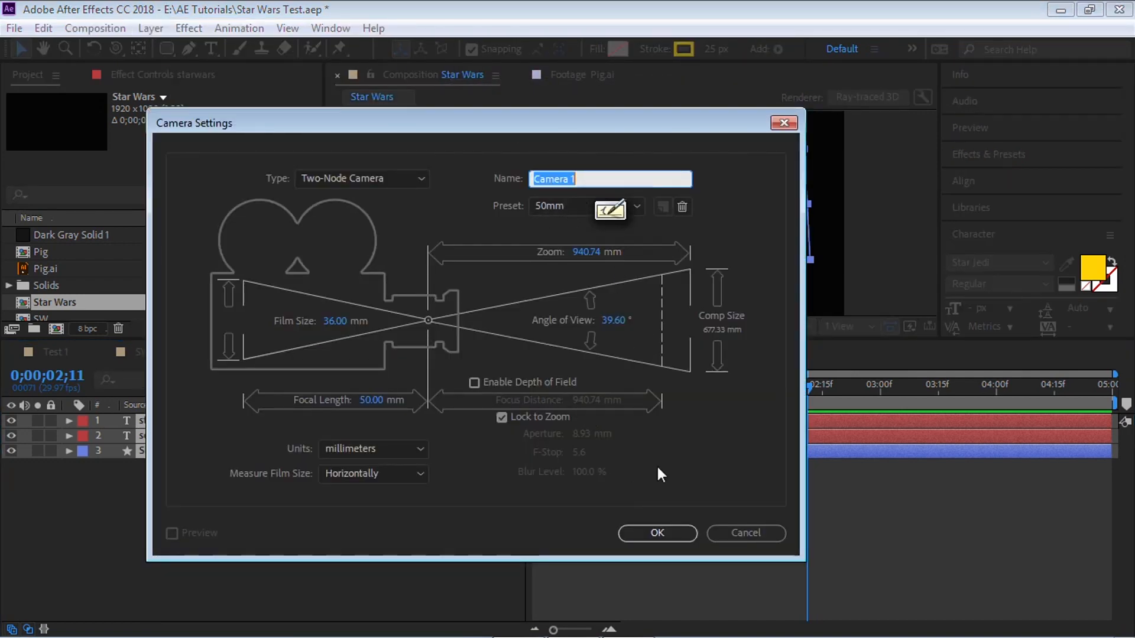
click(658, 534)
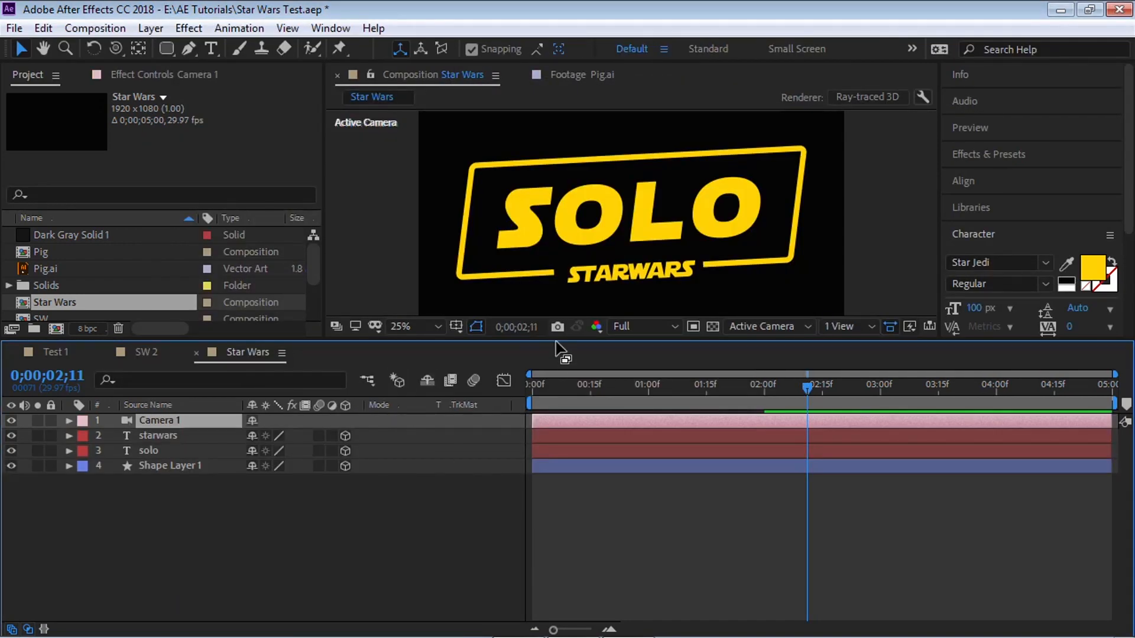
Step: Set the Extrusion Depth of Shape Layer 1 to 100 and orbit the camera to view the frame at an angle
drag(556, 341, 556, 359)
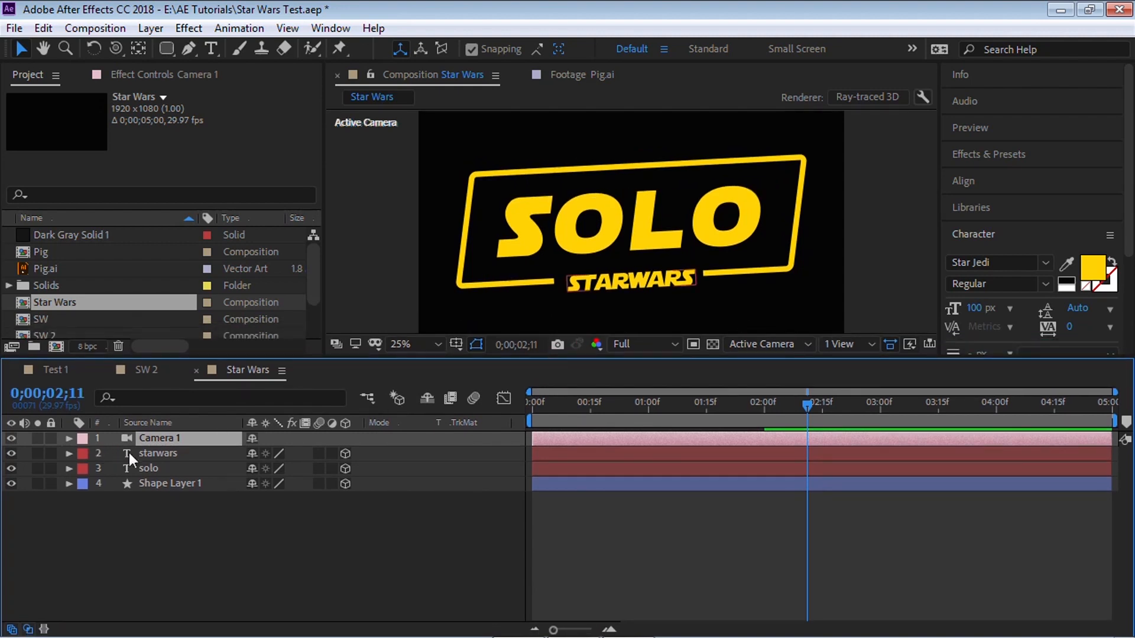
click(158, 491)
click(68, 483)
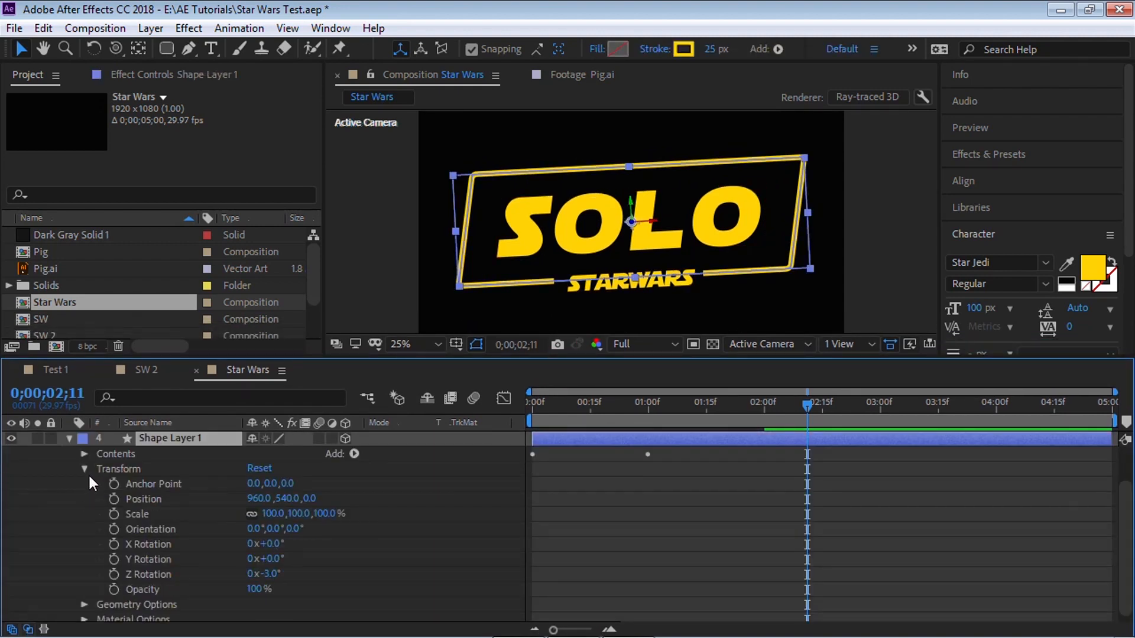
click(85, 469)
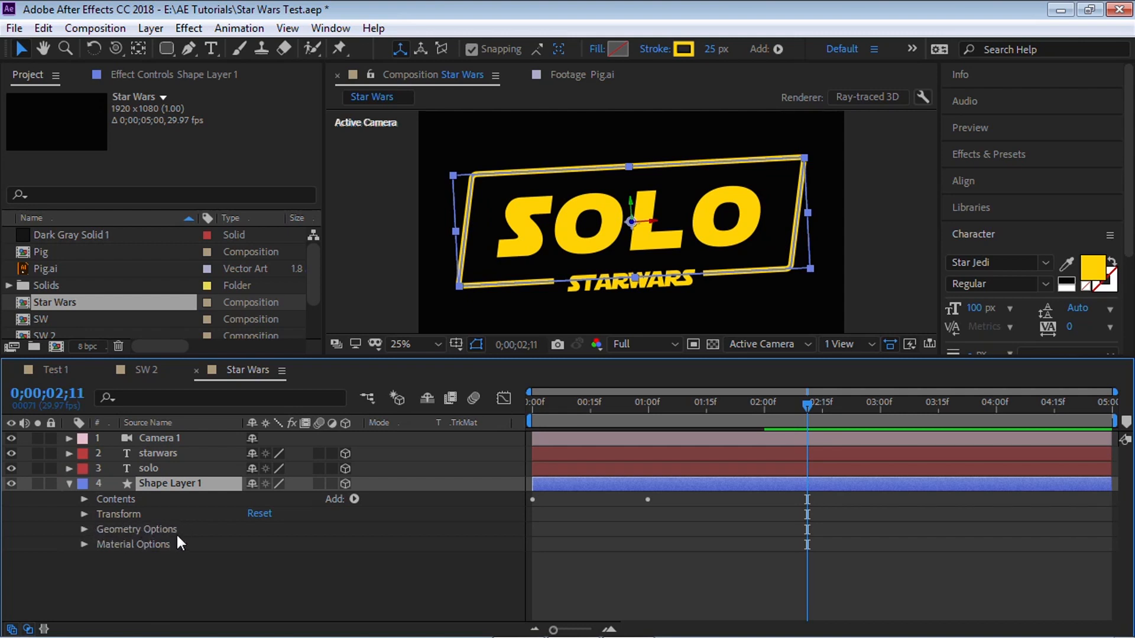
click(115, 529)
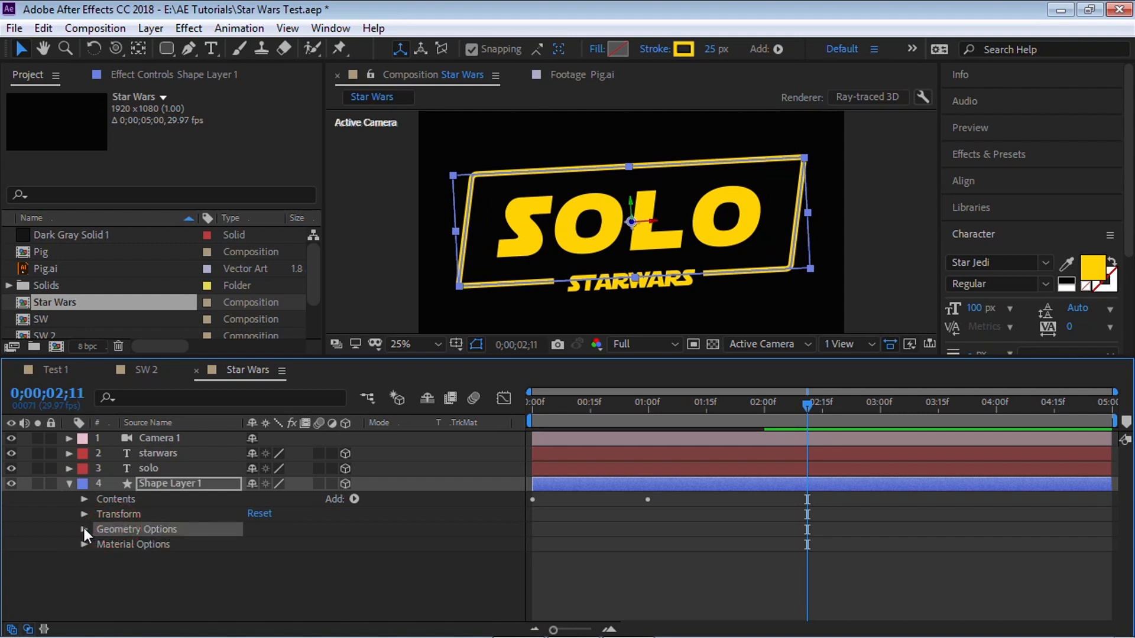
click(83, 530)
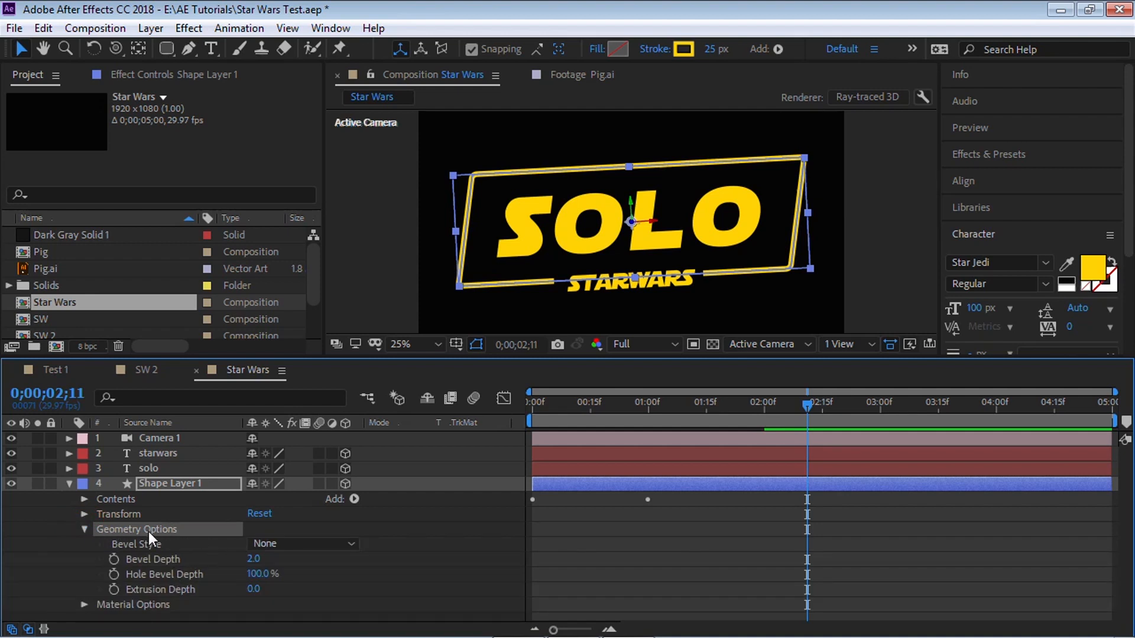
click(188, 589)
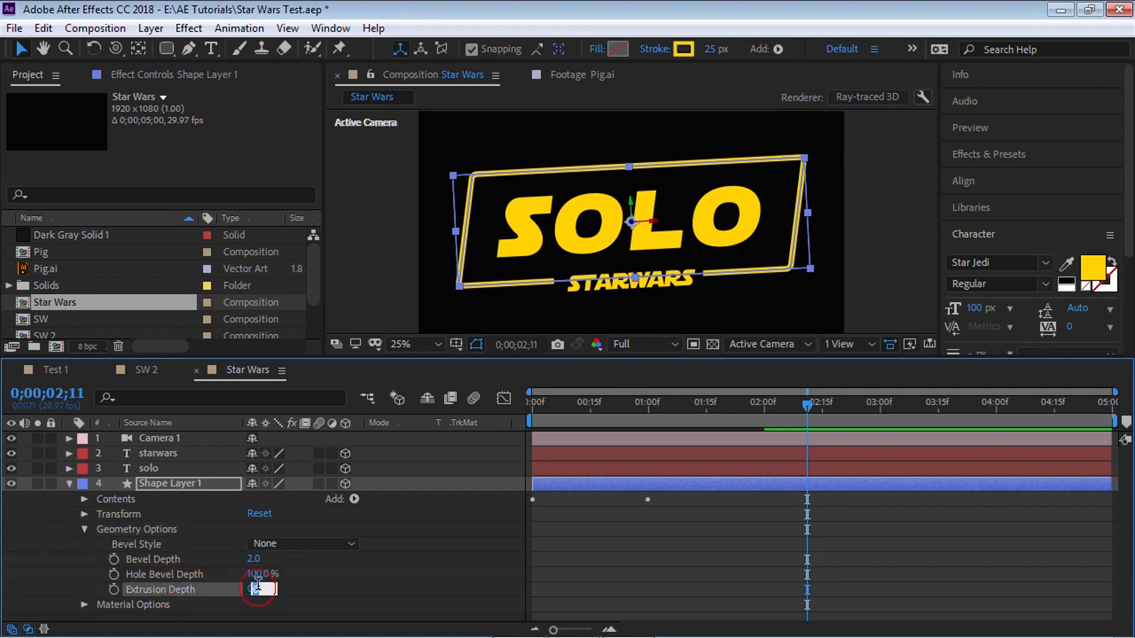
text(1)
key(Return)
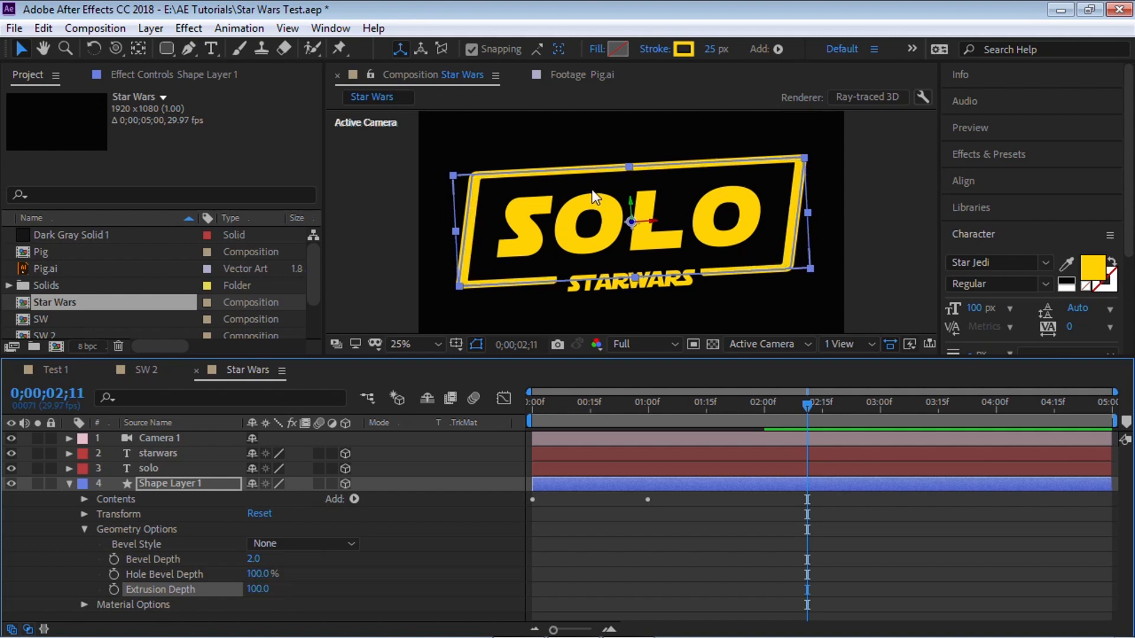
key(c)
drag(604, 236, 654, 263)
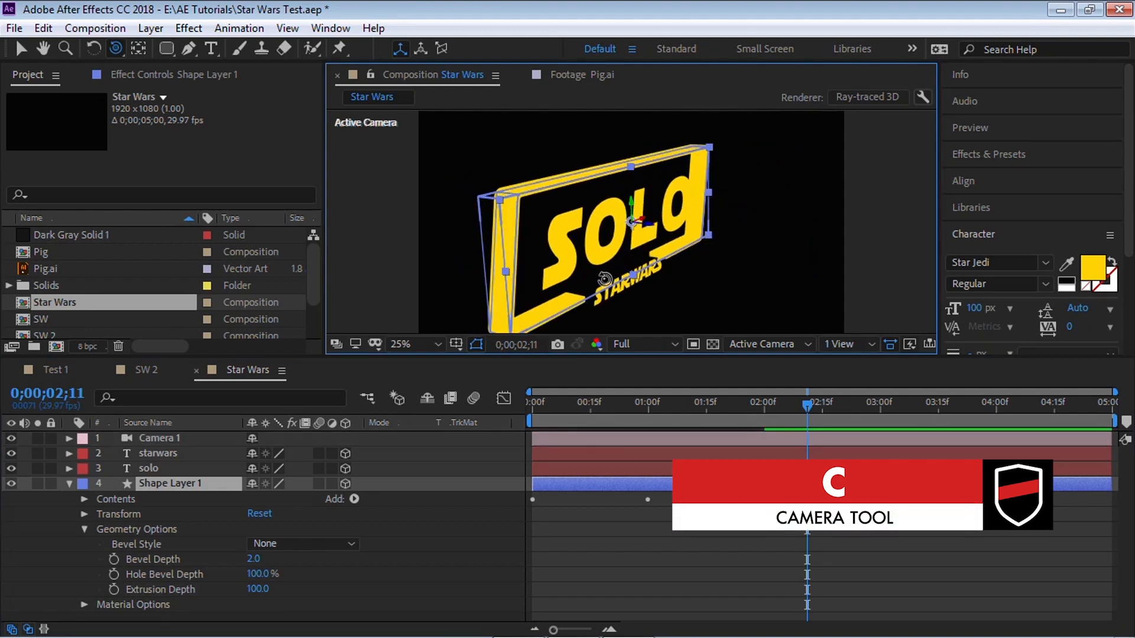
Step: Add a white point light with 100% intensity that casts shadows, and show the transparency grid in the viewer
click(150, 27)
mouse_move(413, 29)
click(492, 69)
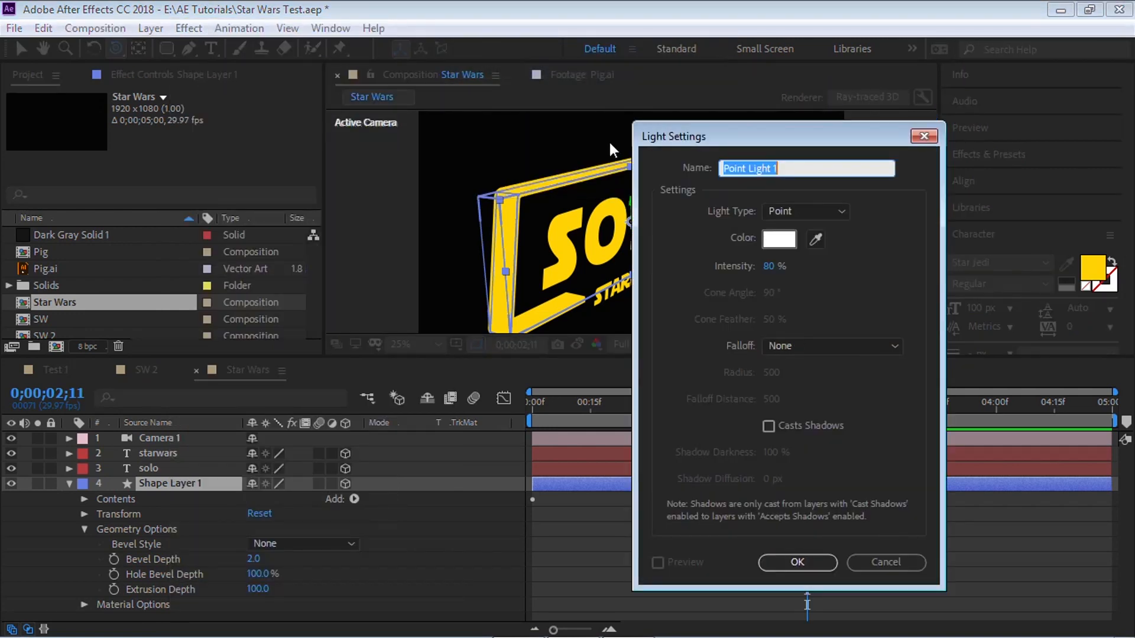
click(793, 210)
click(794, 268)
click(774, 266)
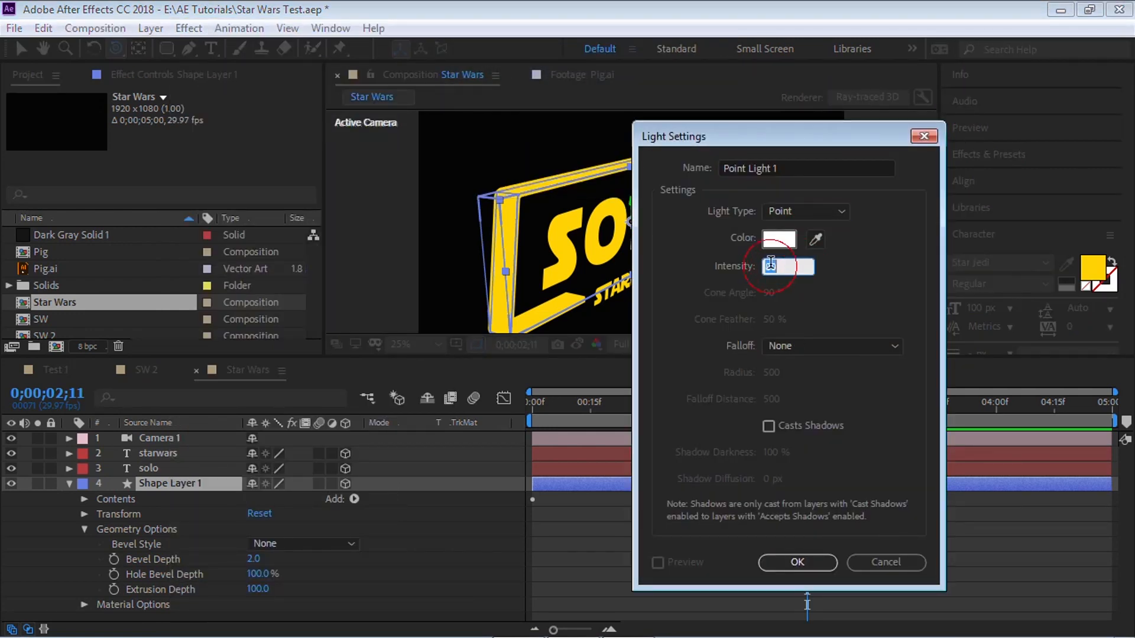
click(895, 276)
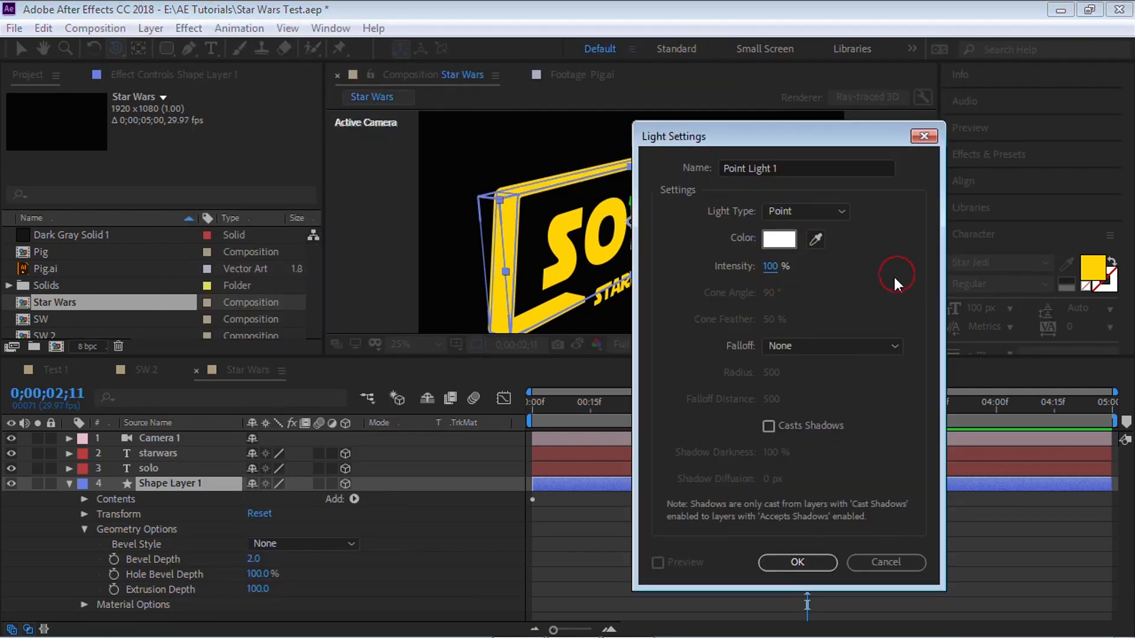
click(768, 427)
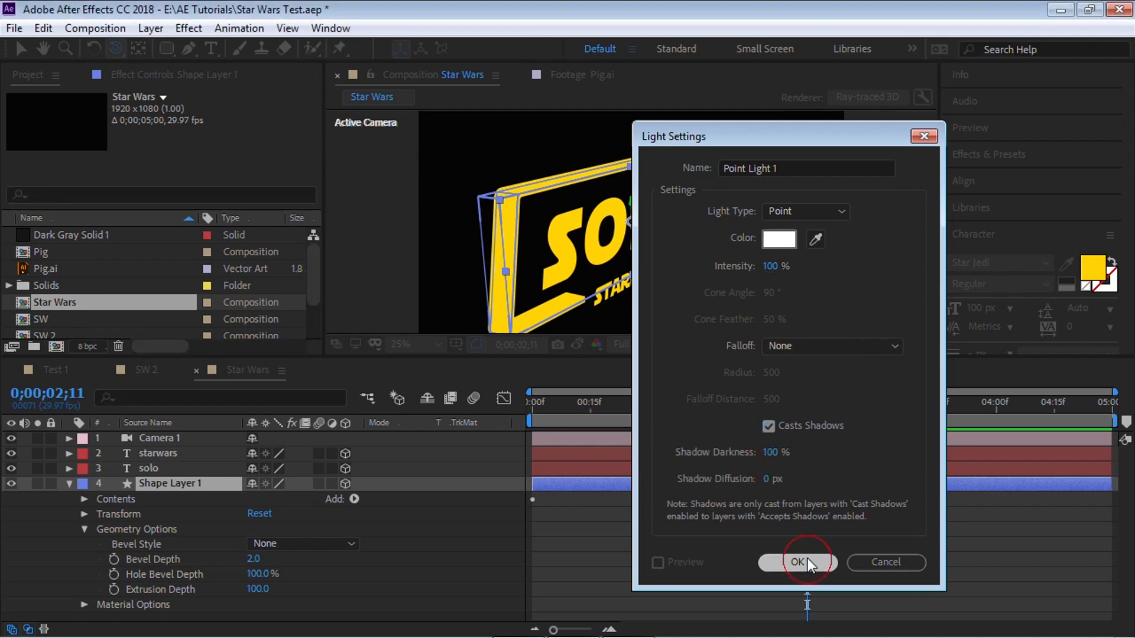
click(807, 560)
click(713, 345)
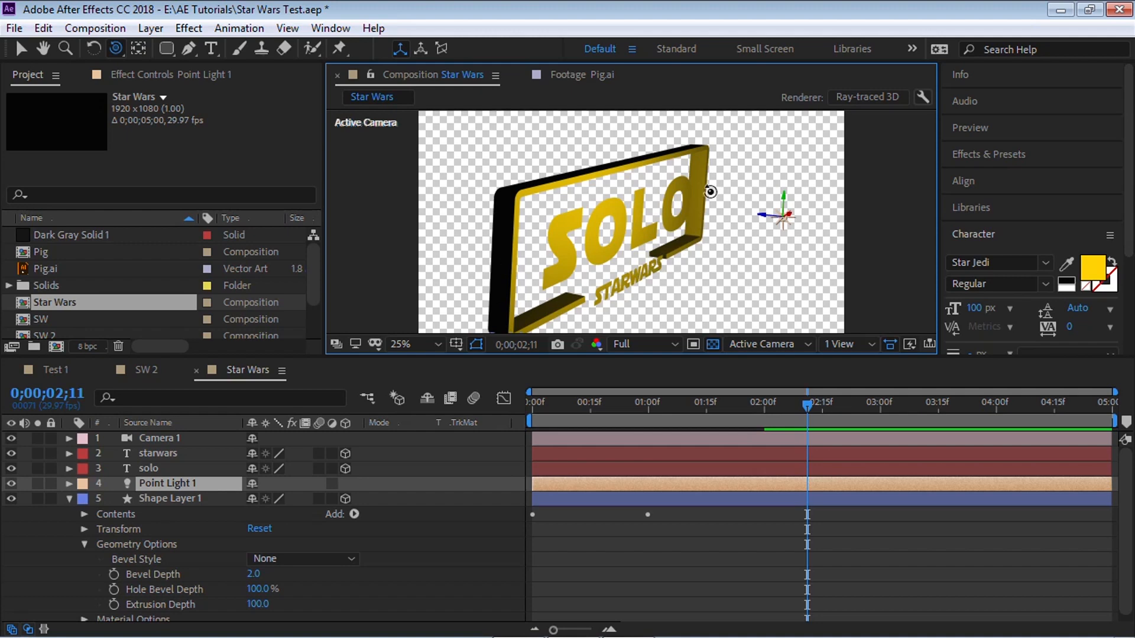
Step: Add a second point light with 80% intensity and shadow casting, and place it over the S of SOLO
click(151, 28)
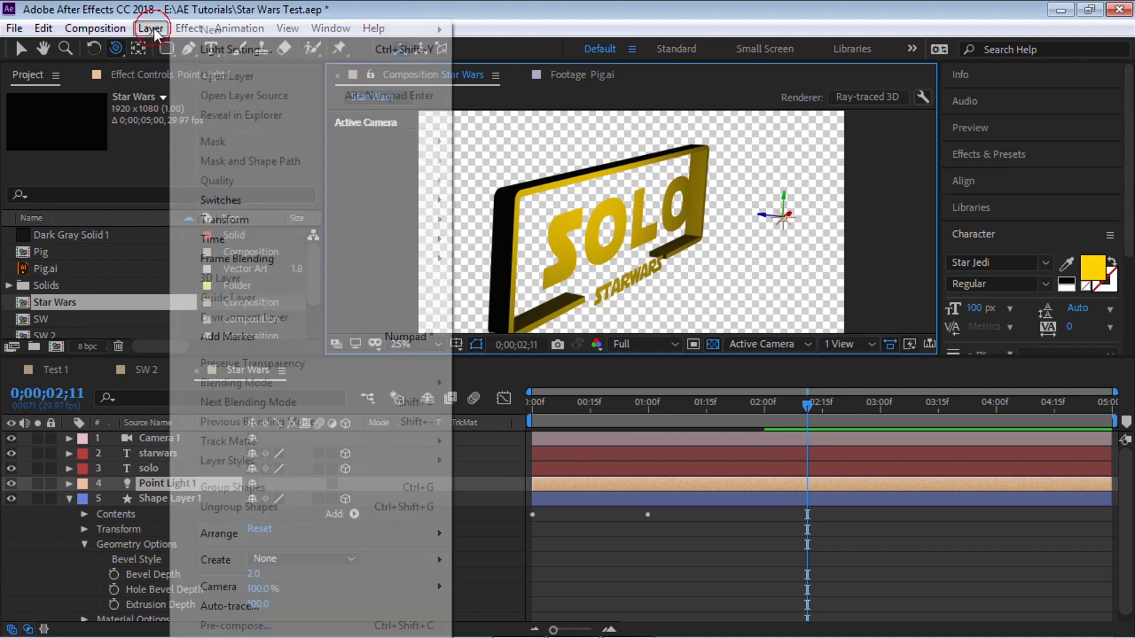
mouse_move(214, 29)
click(512, 68)
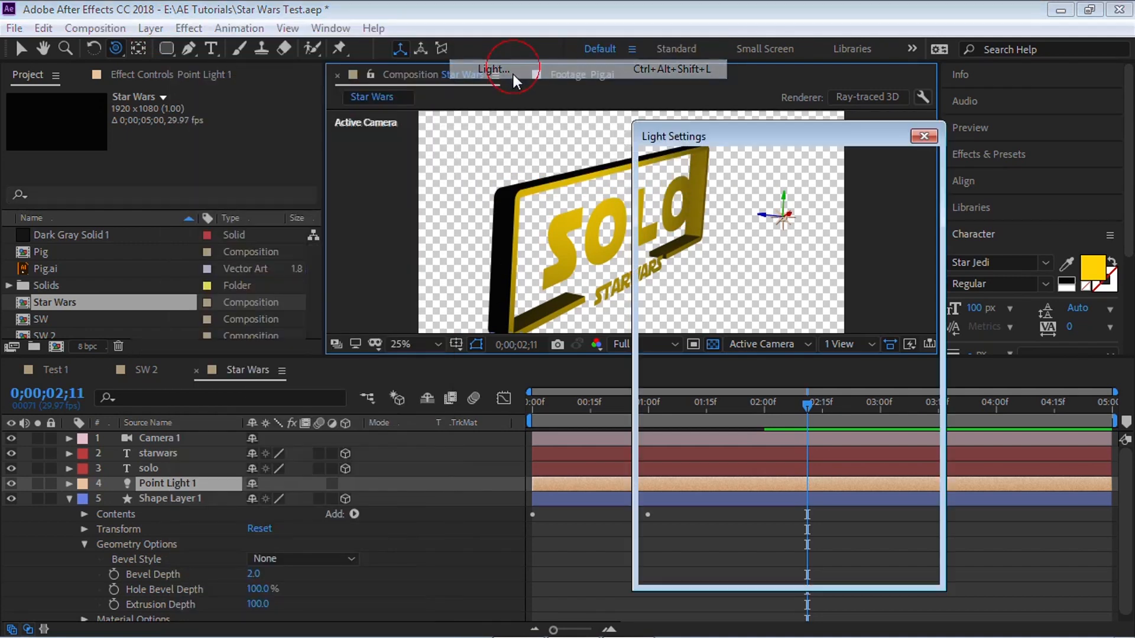
double_click(774, 265)
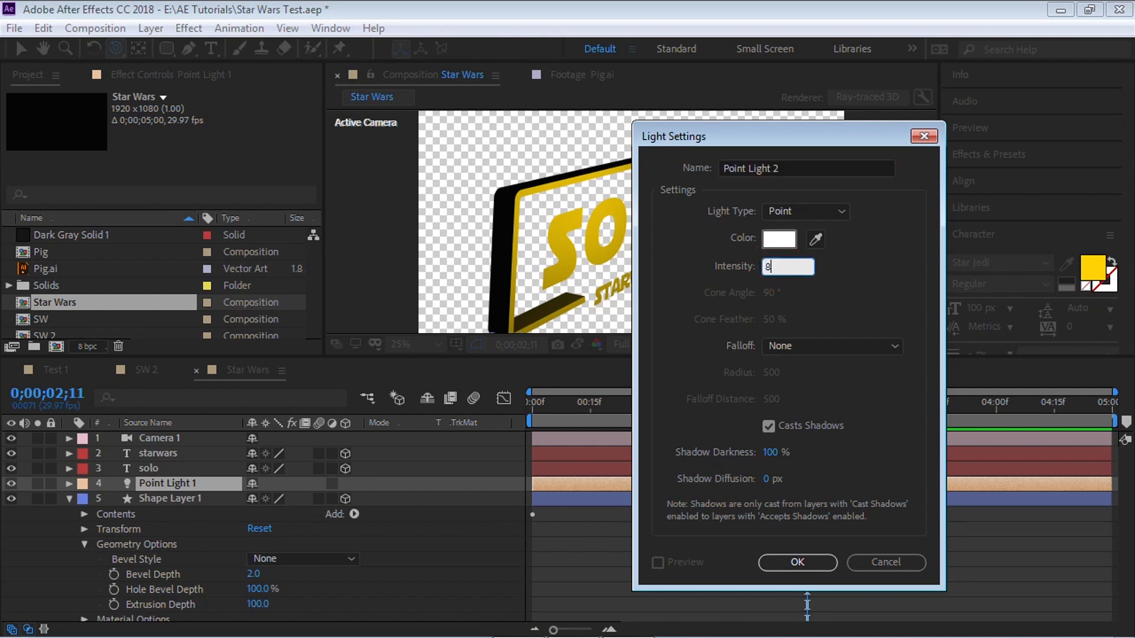
text(80)
click(769, 425)
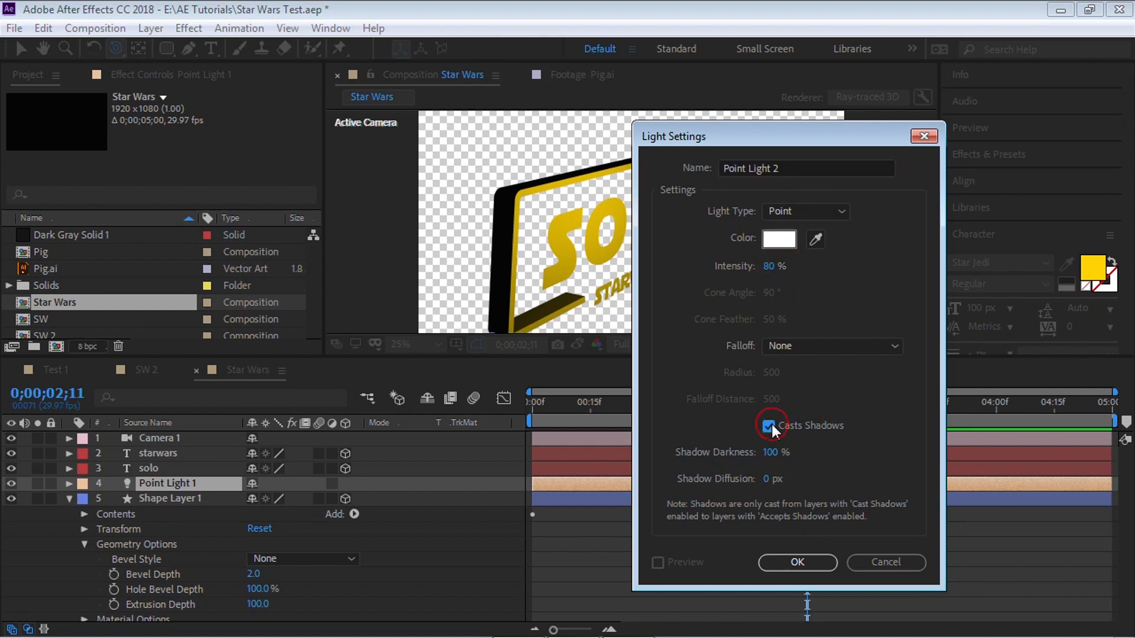
click(798, 563)
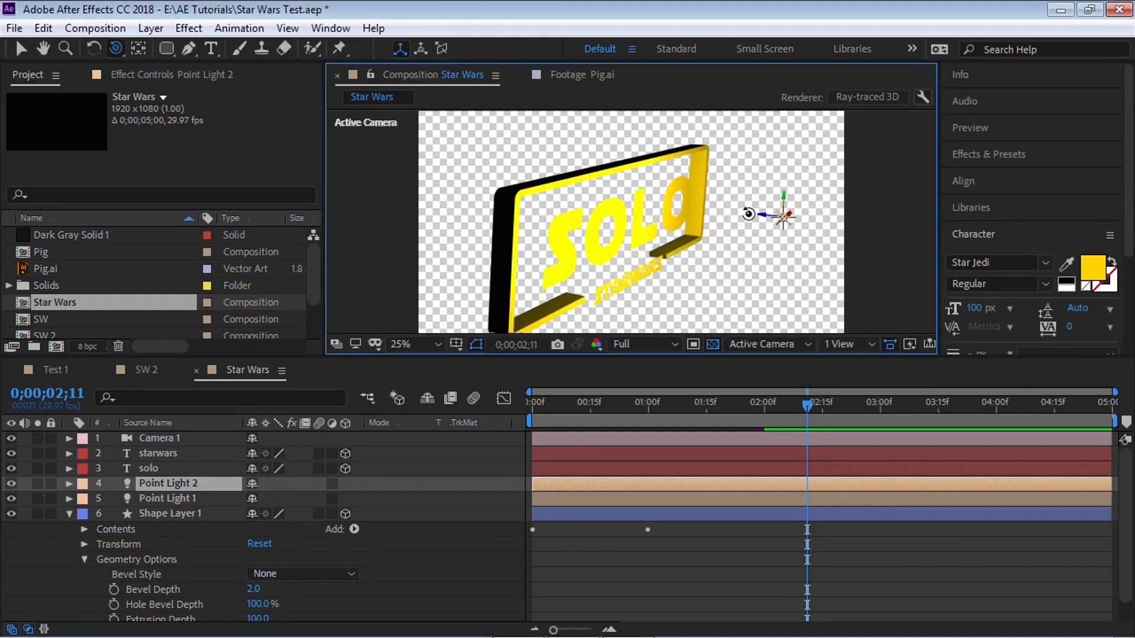
key(v)
mouse_move(755, 214)
mouse_down()
mouse_move(473, 164)
mouse_move(556, 195)
mouse_move(557, 230)
mouse_up()
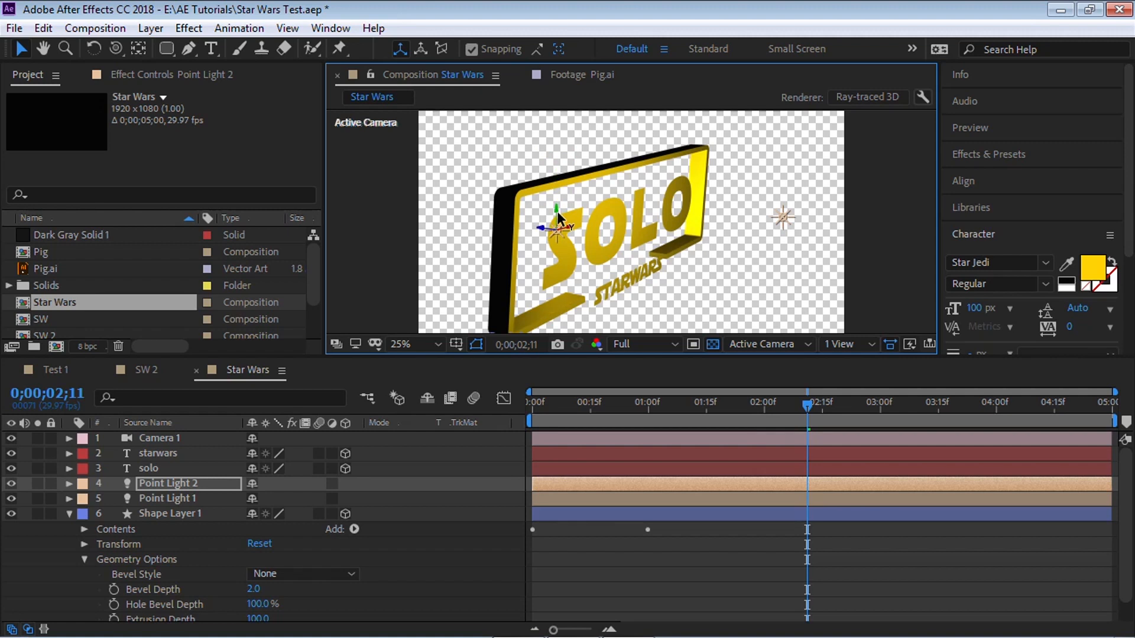
Step: Reframe the logo with the camera tools for a closer, more frontal view, and hide the transparency grid
key(c)
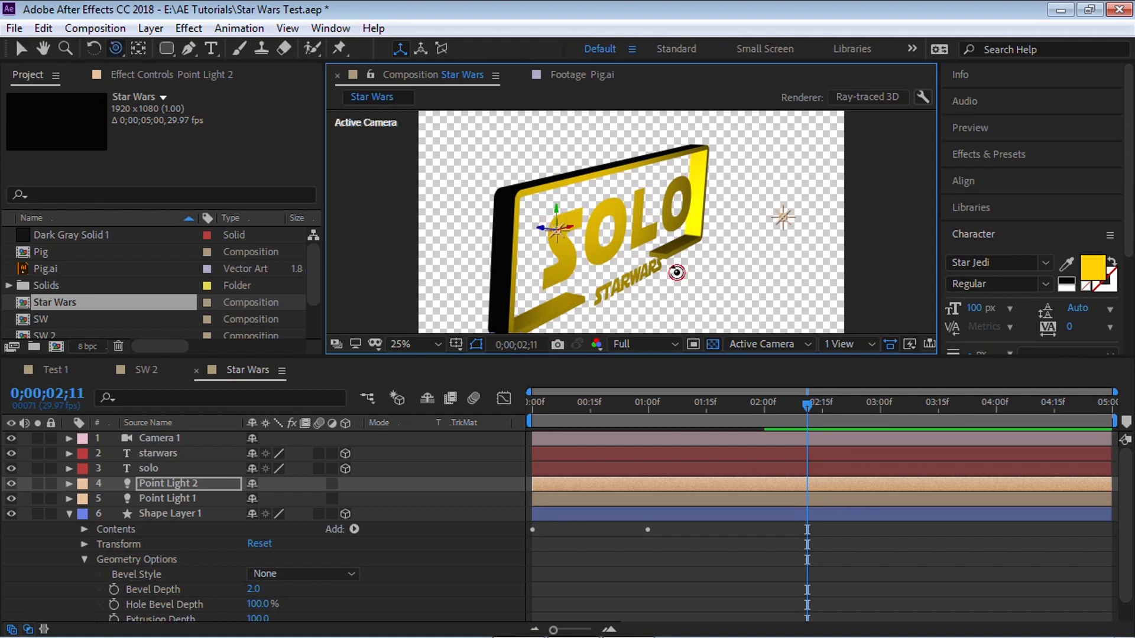
drag(674, 269, 696, 260)
key(c)
key(c)
key(c)
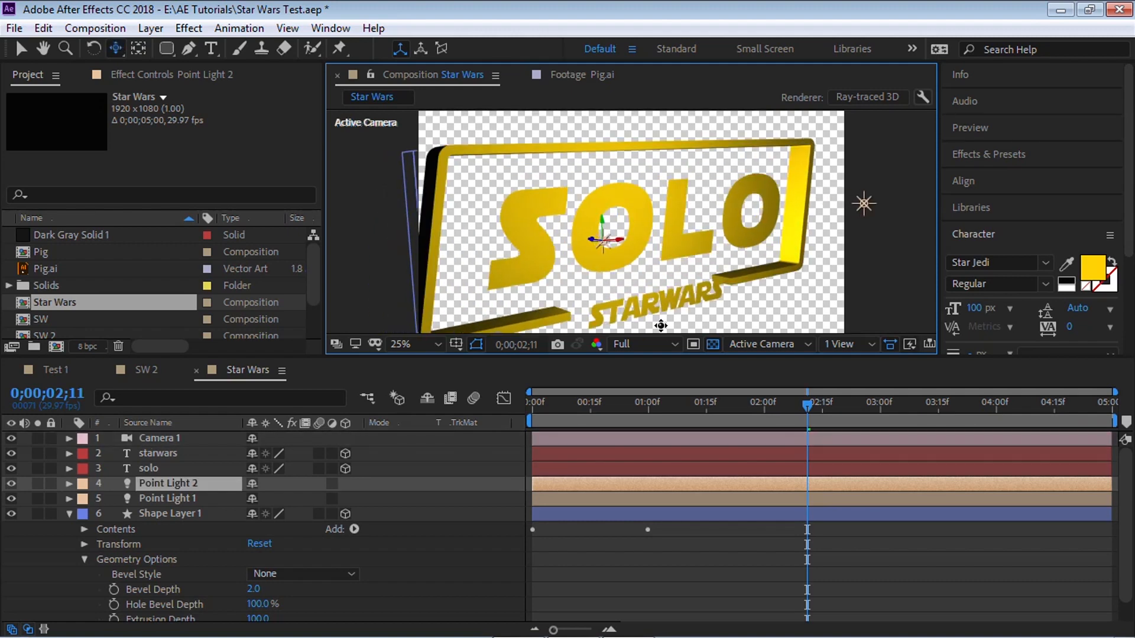
click(712, 344)
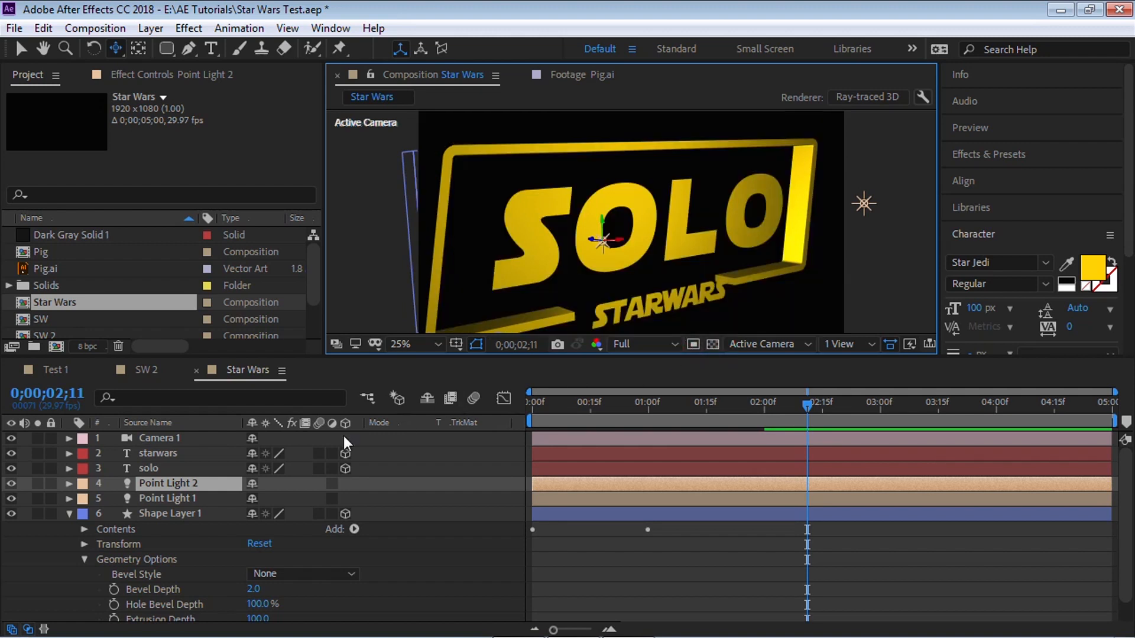
Step: Set the Extrusion Depth of the solo text layer to 65 in its Geometry Options
click(151, 468)
click(69, 468)
click(84, 454)
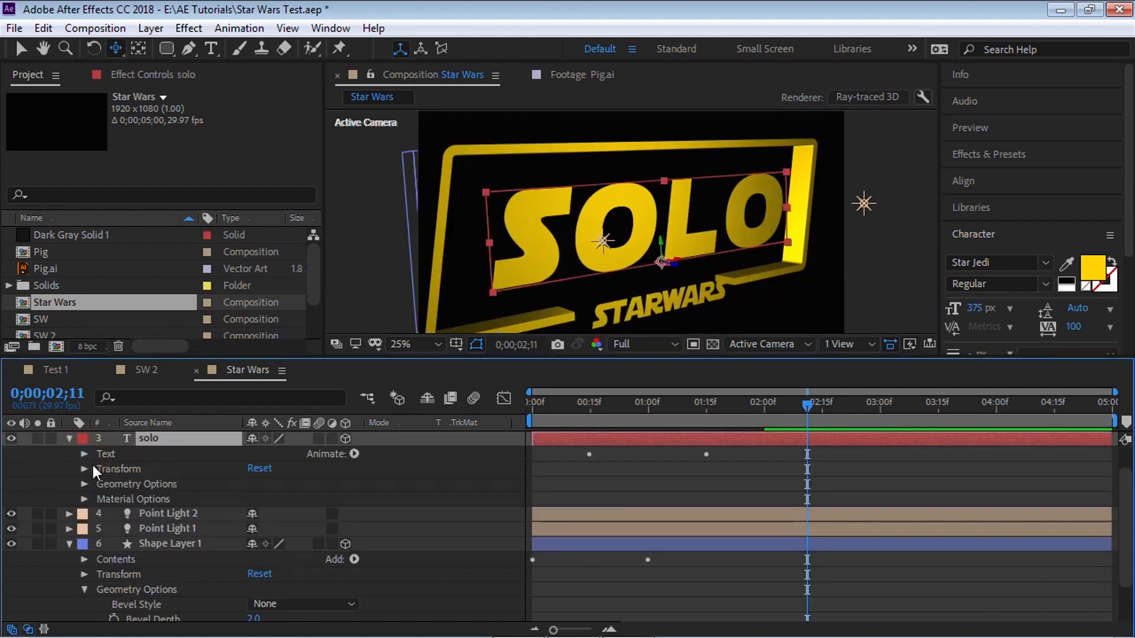
click(115, 484)
click(84, 484)
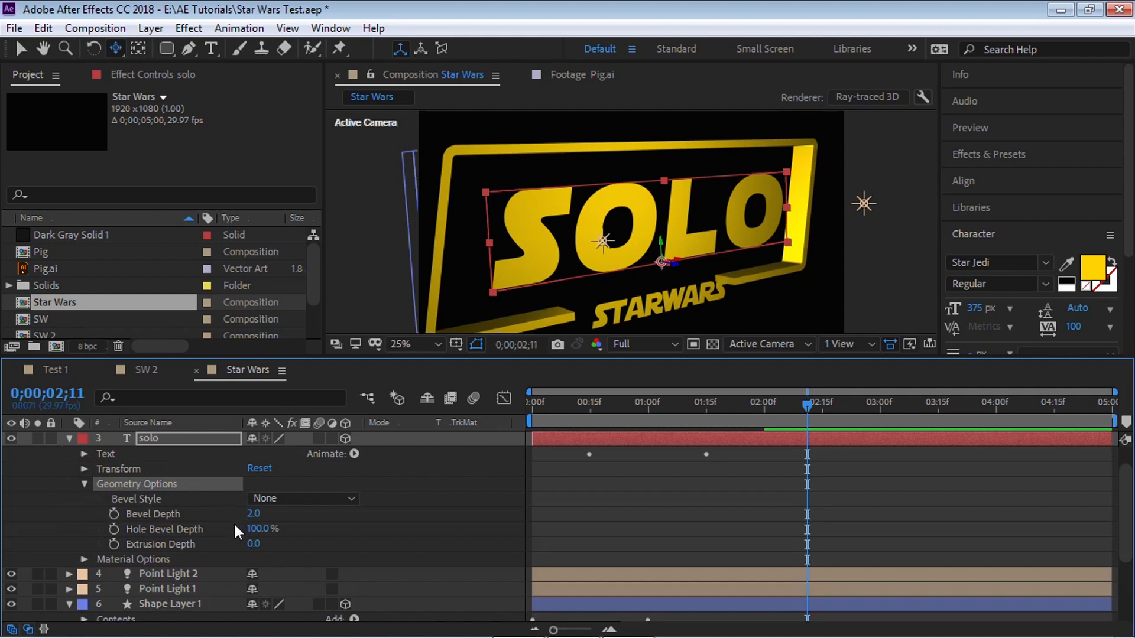
click(257, 548)
text(65)
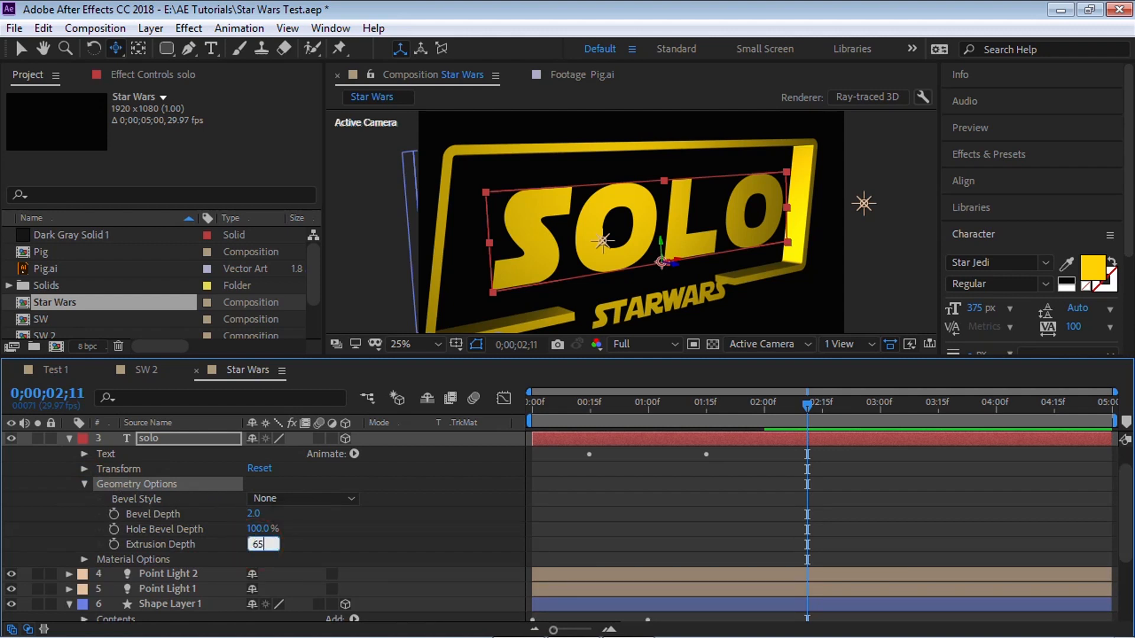
key(Return)
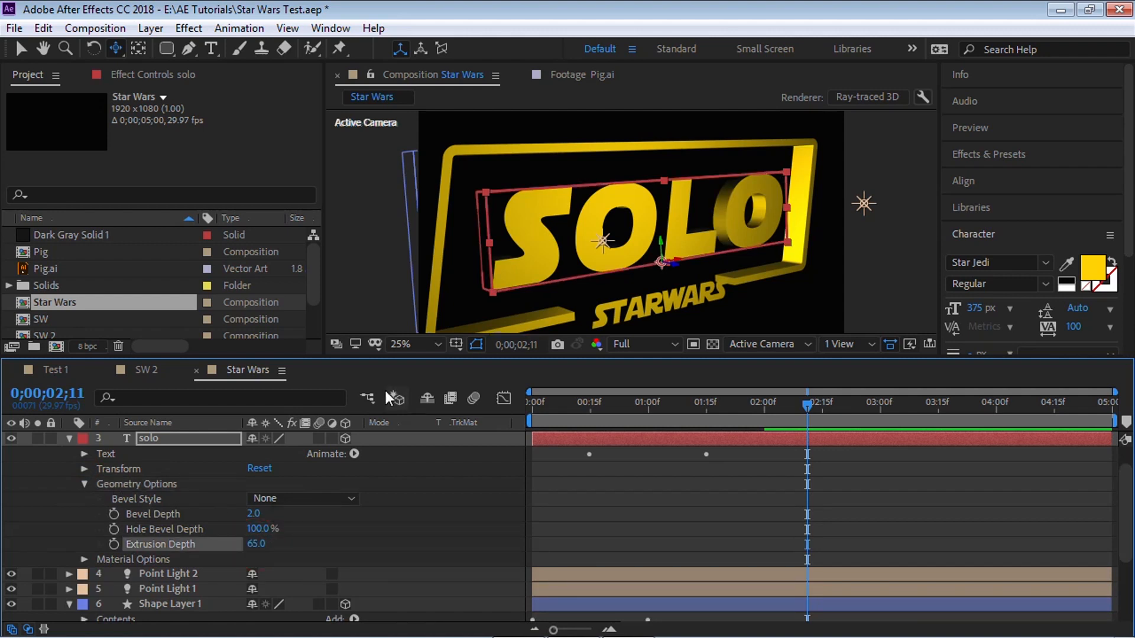
Step: Give the solo text a Concave bevel with a Bevel Depth of 6, and move the camera slightly closer to the logo
click(158, 497)
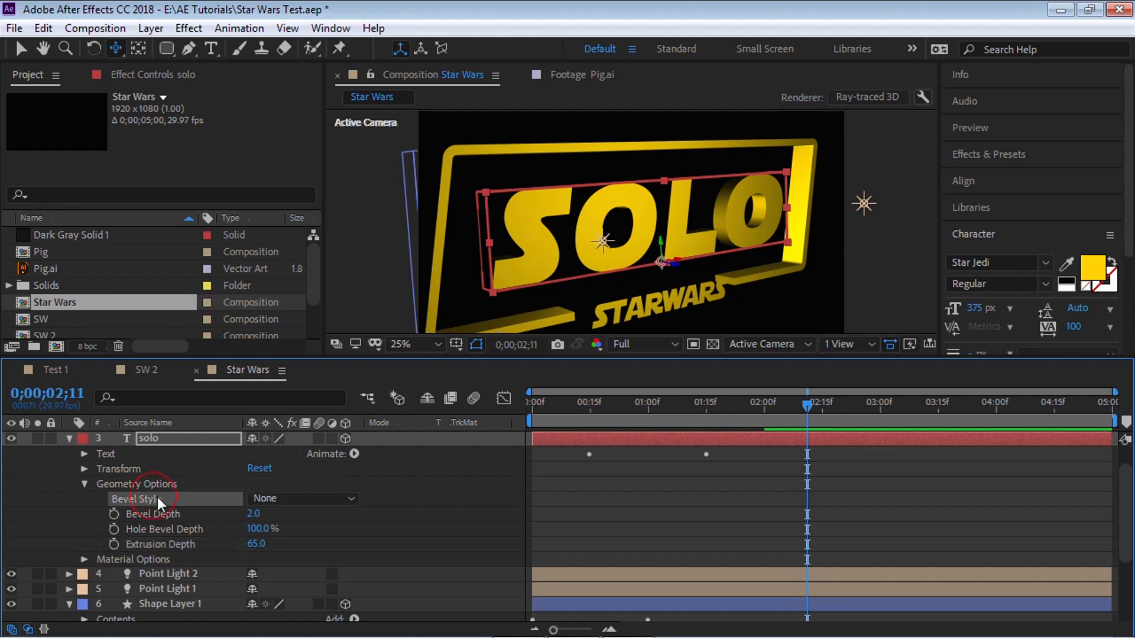
click(295, 500)
click(253, 512)
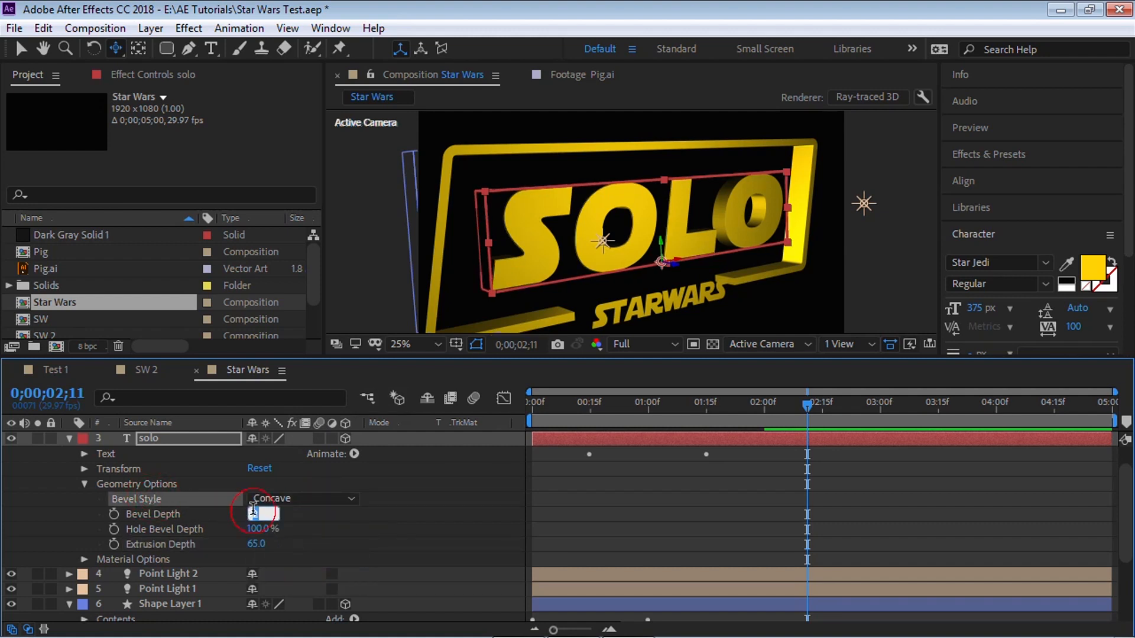
key(Return)
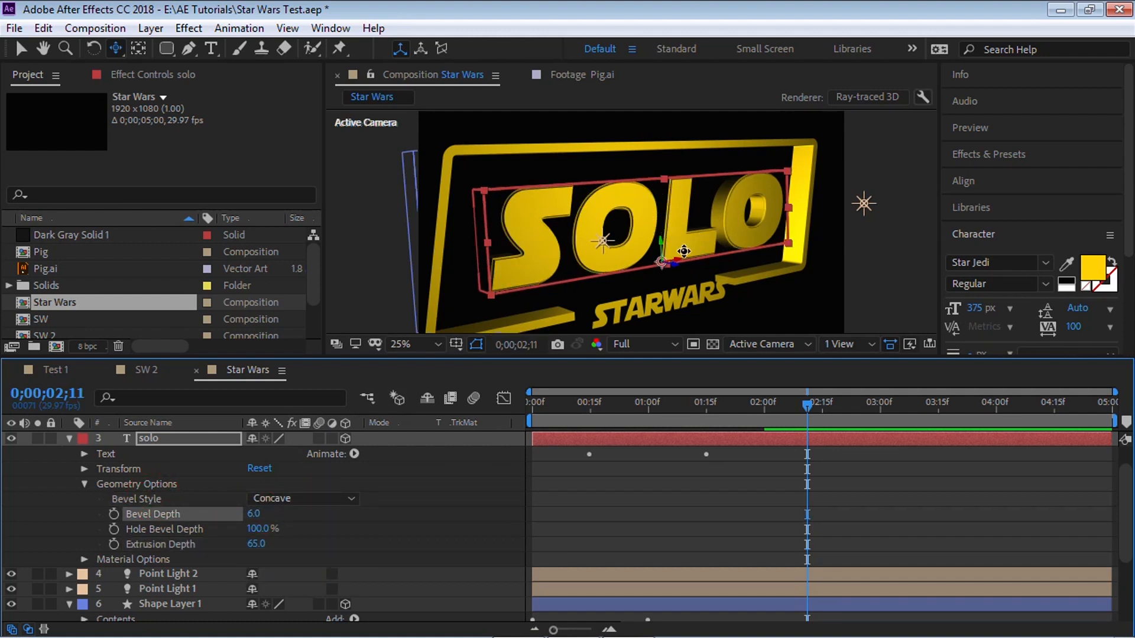
drag(678, 274, 668, 223)
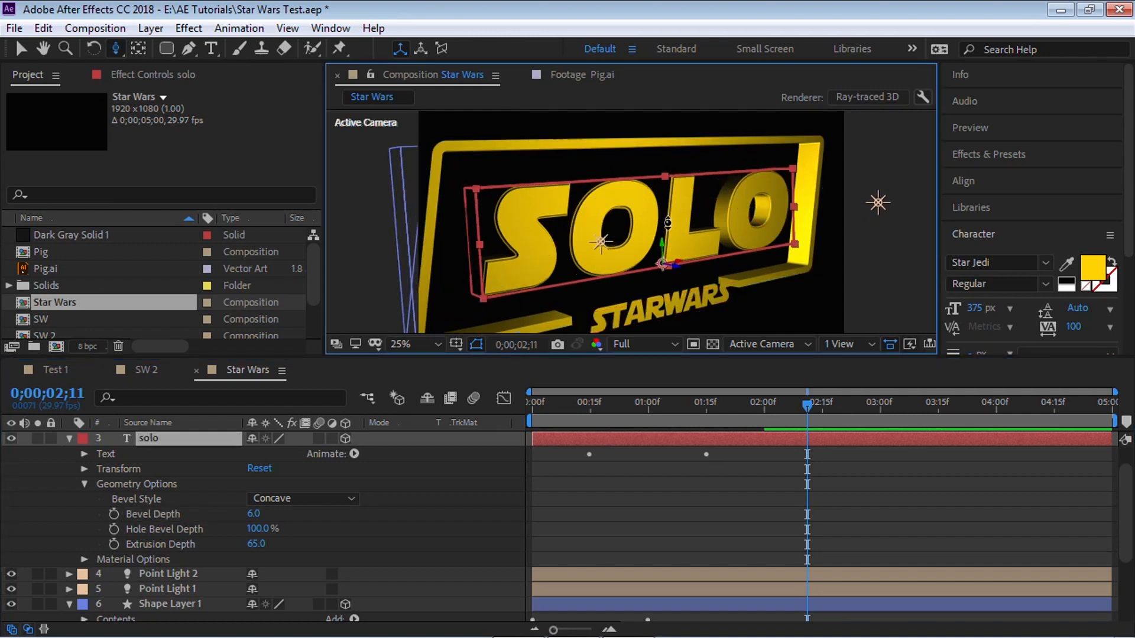
click(84, 484)
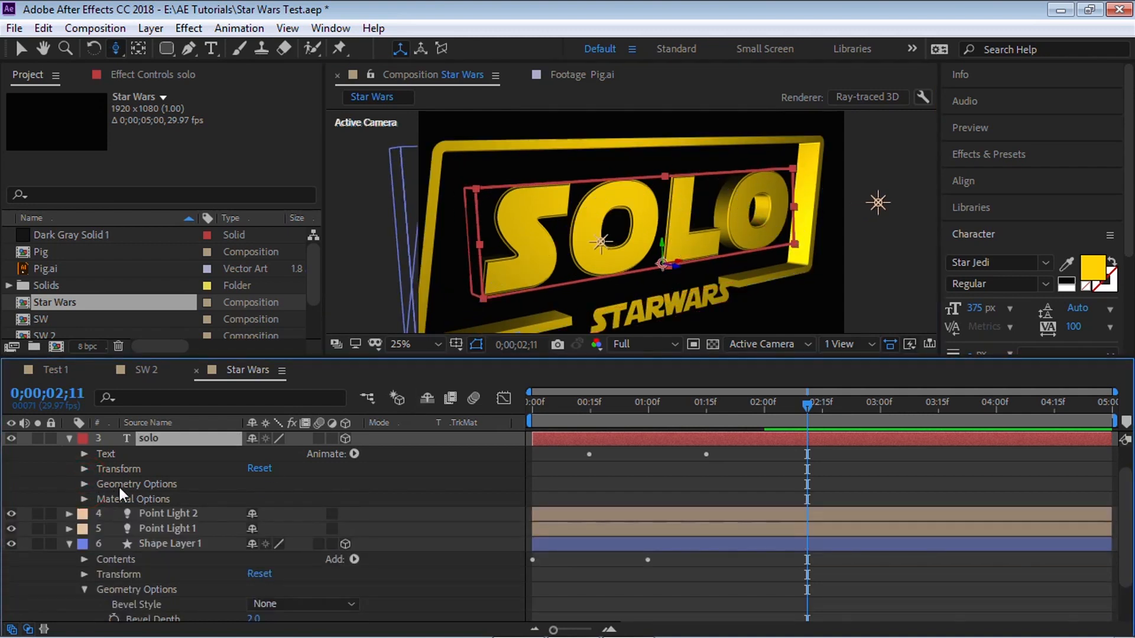
click(67, 438)
click(67, 484)
Step: Set the Bevel Style of the starwars text layer to Angular in its Geometry Options
click(128, 453)
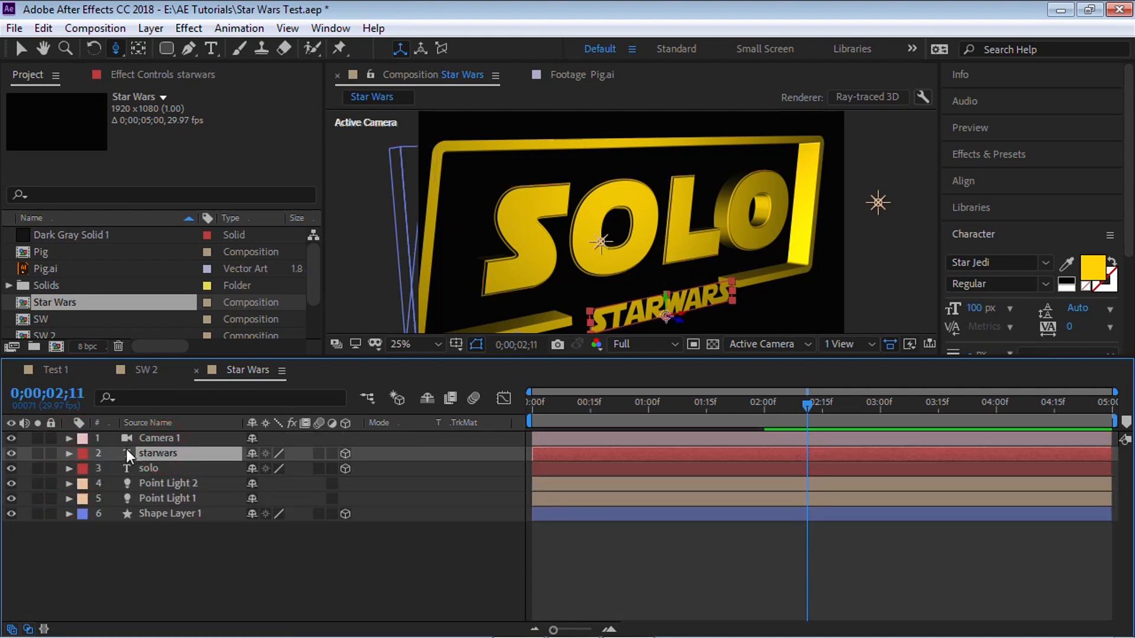
click(68, 454)
click(84, 453)
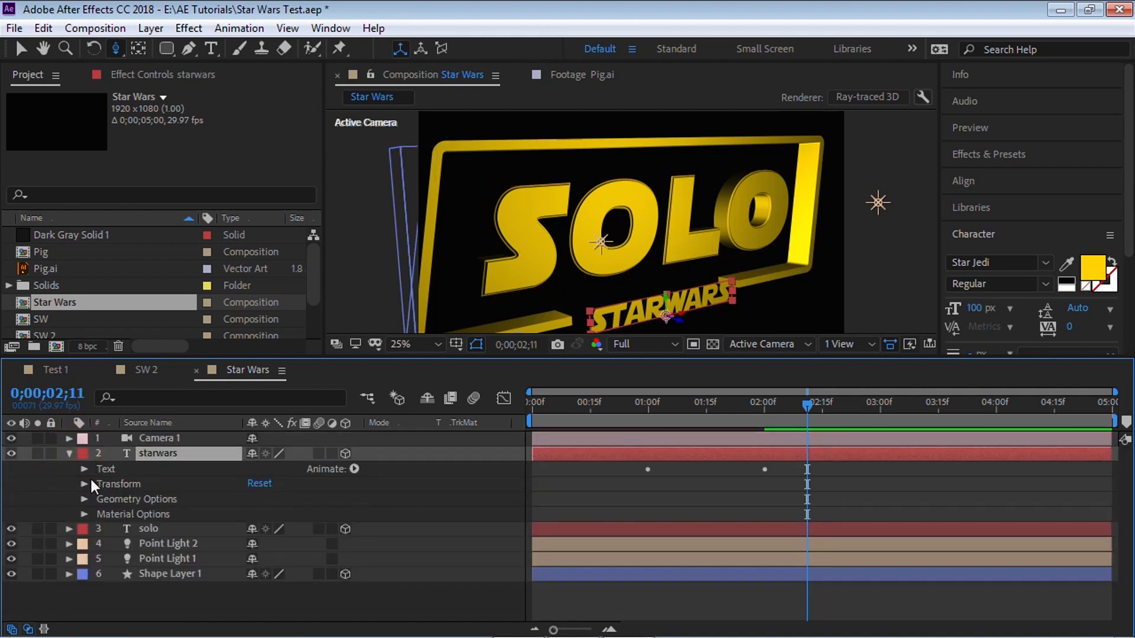
click(84, 499)
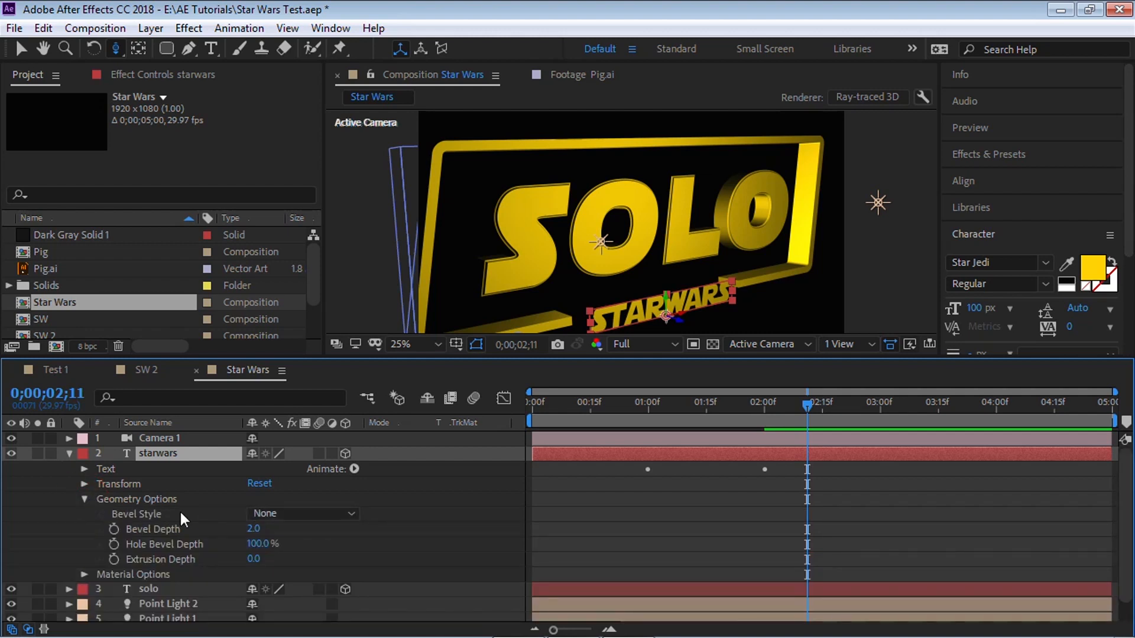
click(180, 512)
click(277, 513)
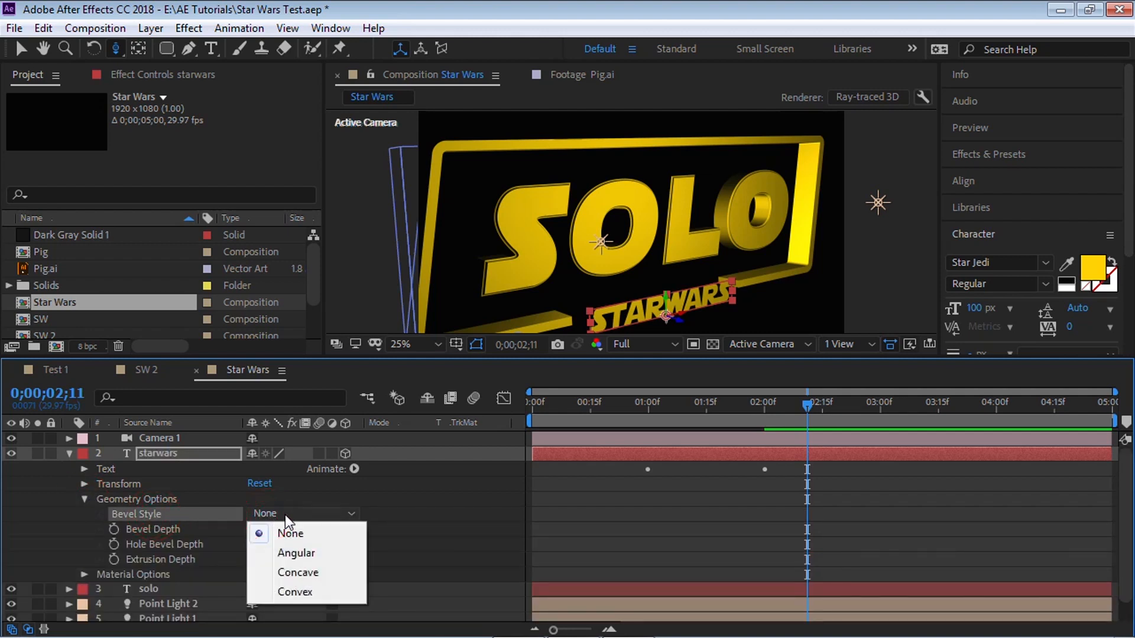
click(301, 555)
Step: Set the starwars text's Extrusion Depth to 50 and its Bevel Depth to 1
click(255, 559)
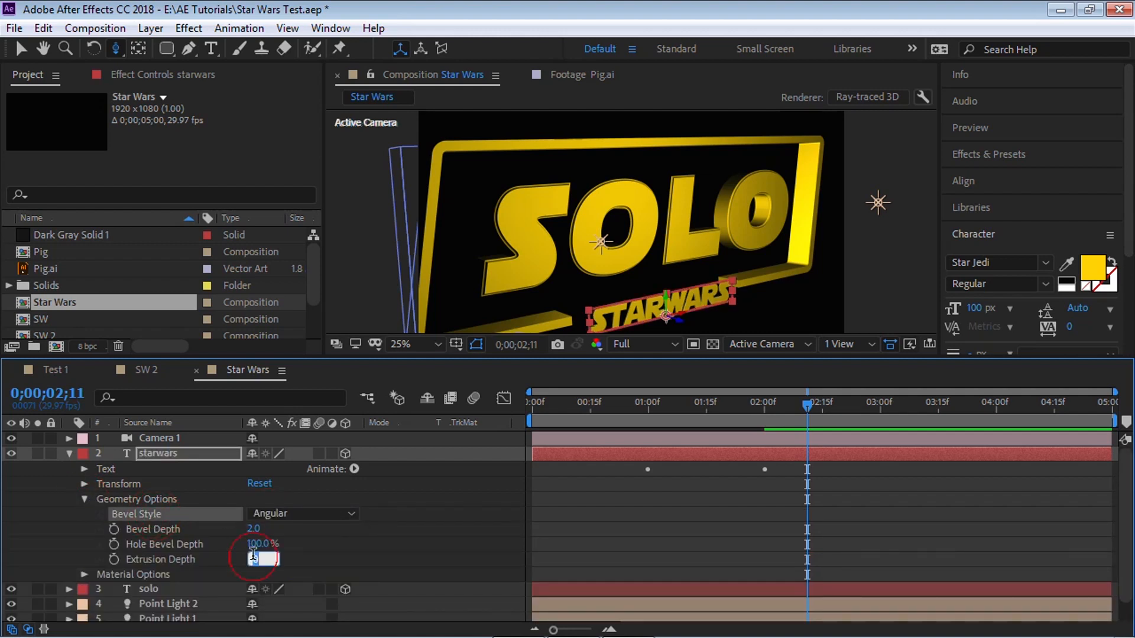
text(50)
key(Return)
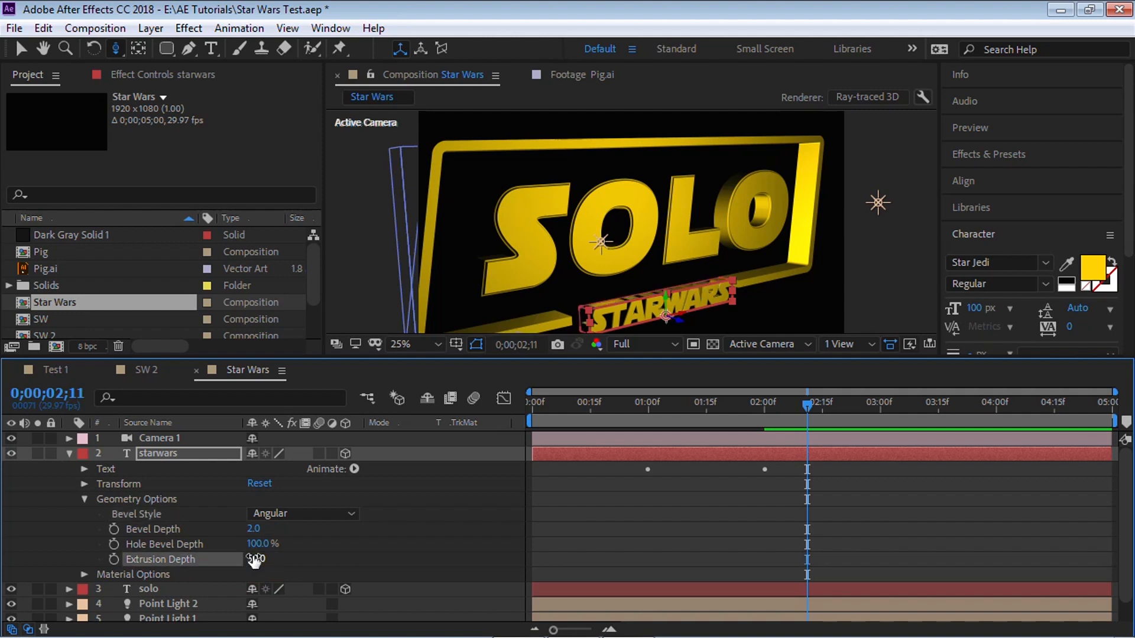
click(254, 528)
text(1)
key(Return)
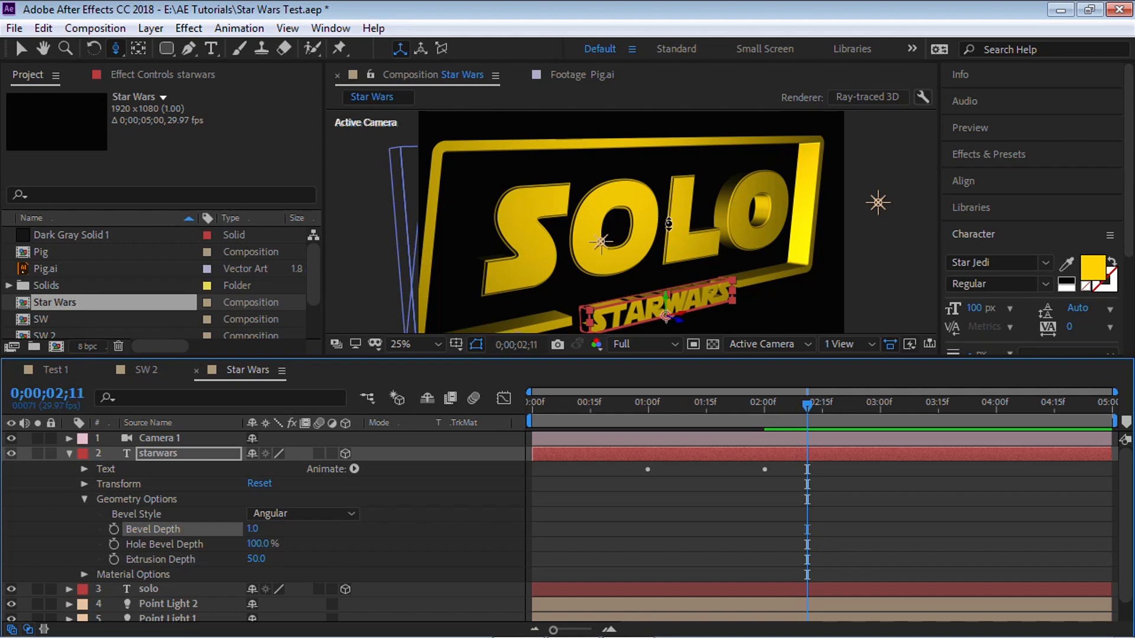
Step: Reframe the whole logo with the camera in the maximized viewer, and collapse the starwars layer's properties
key(grave)
key(c)
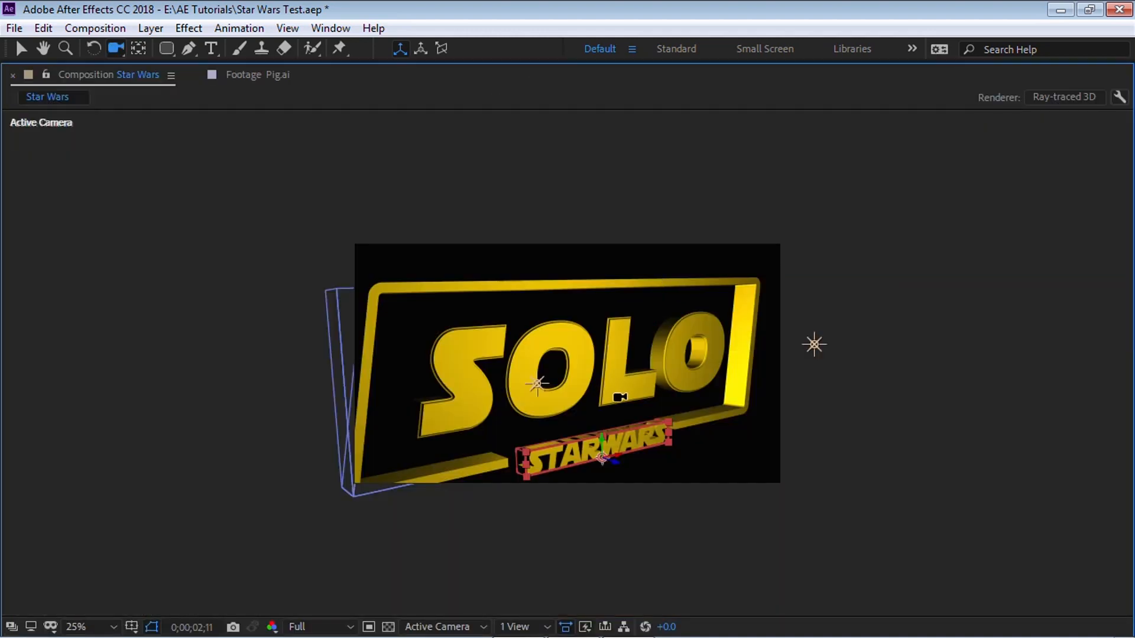
mouse_move(611, 395)
mouse_down()
mouse_move(599, 393)
mouse_move(621, 391)
mouse_move(617, 407)
mouse_move(535, 402)
mouse_up()
key(grave)
click(69, 454)
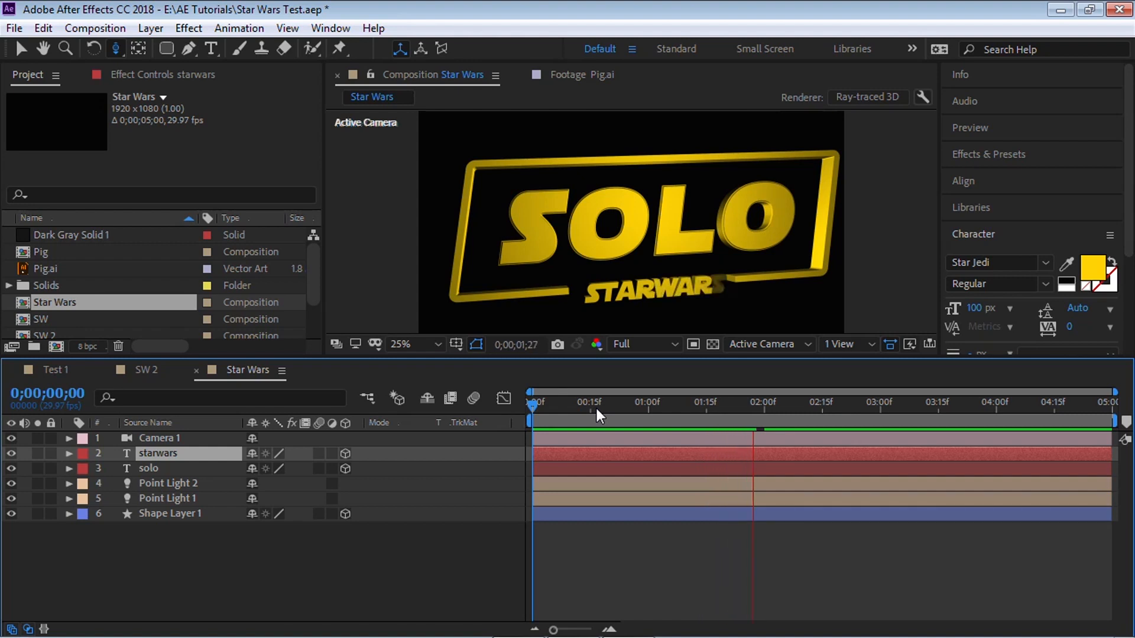
Step: Preview the extruded logo animation from the first frame
key(space)
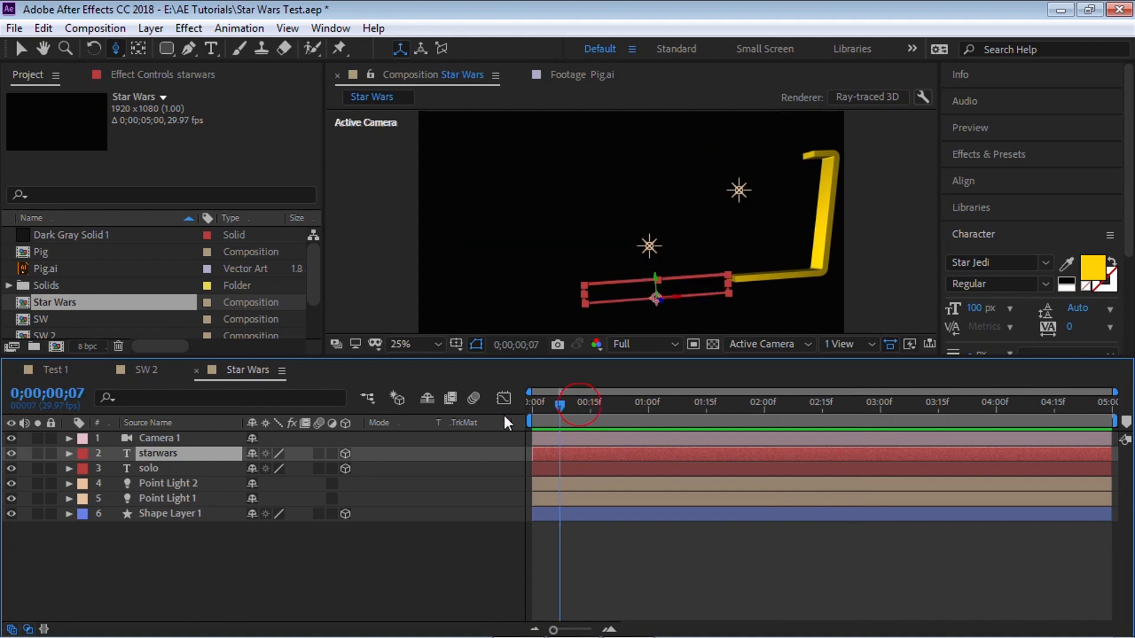
key(space)
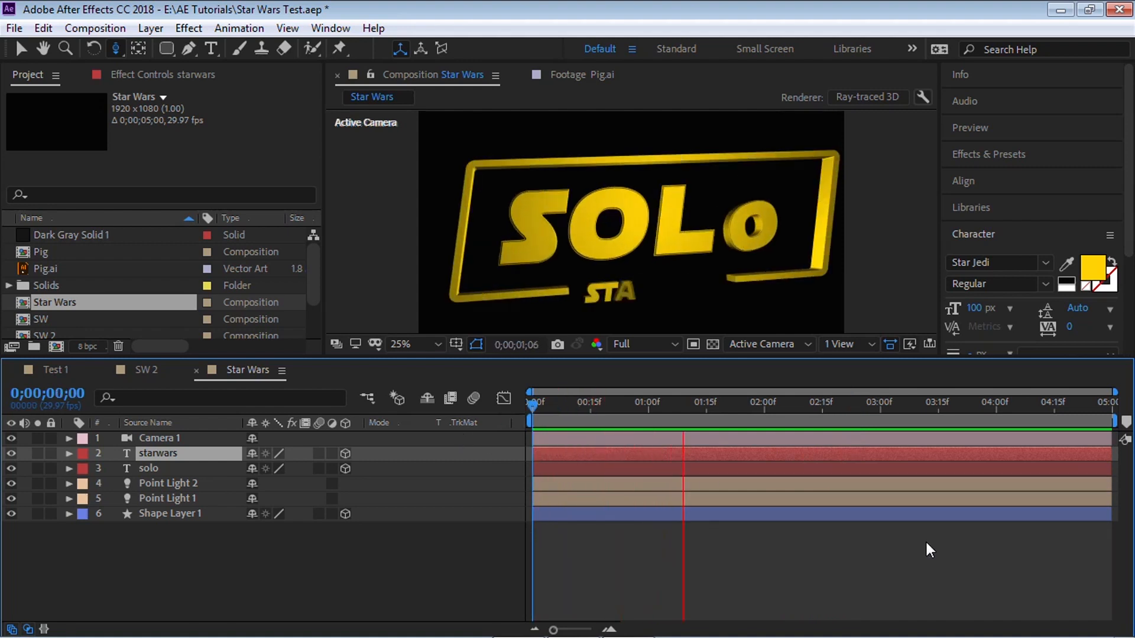
click(675, 289)
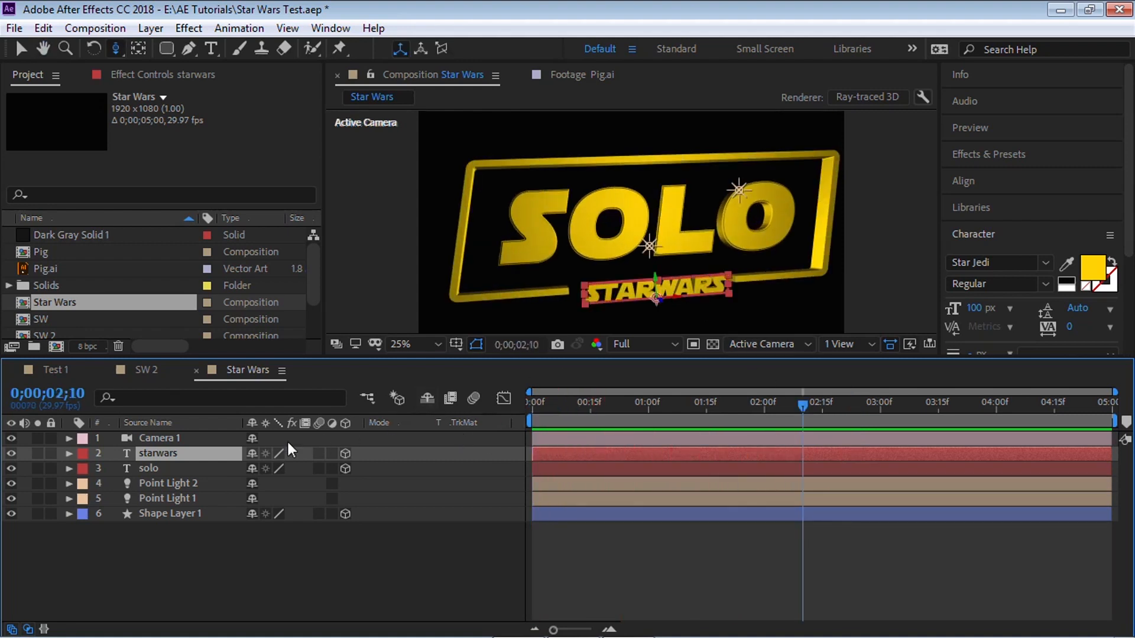
Step: Orbit Camera 1 so the logo is seen from a lower angle with more depth on the frame's edges
click(159, 438)
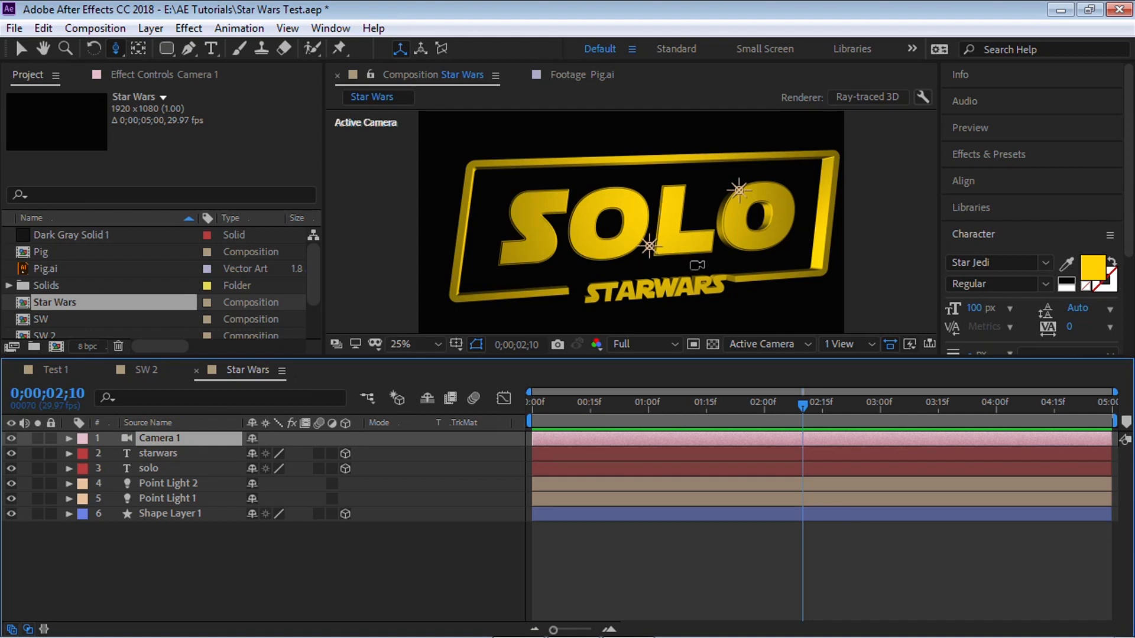
key(c)
mouse_move(699, 276)
mouse_down()
mouse_move(676, 256)
mouse_move(701, 268)
mouse_up()
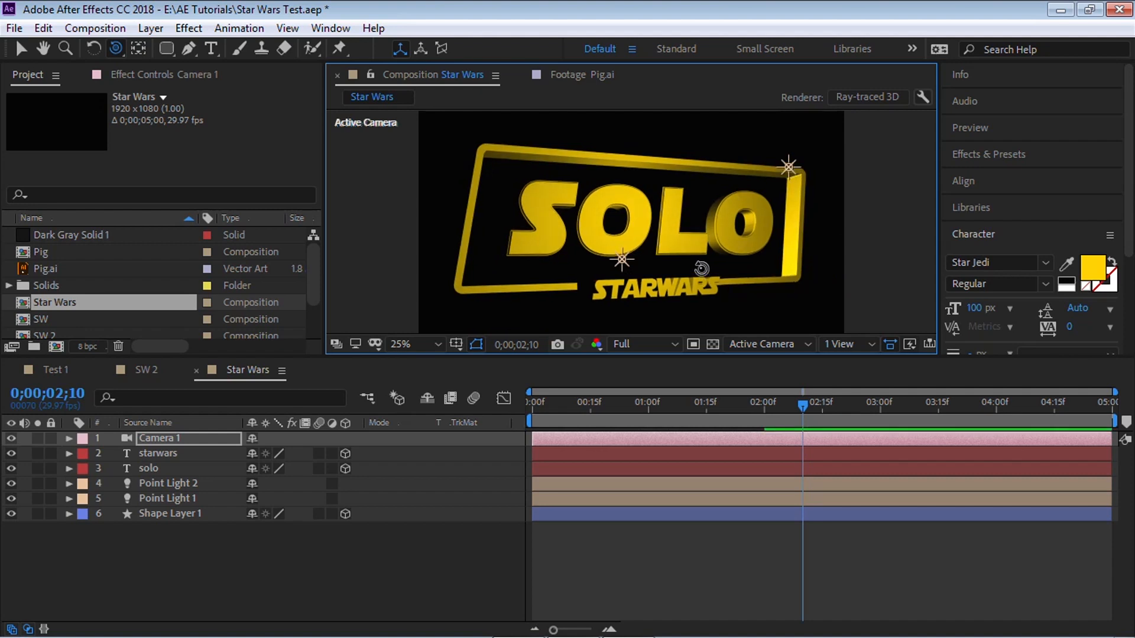
Step: Nest the Star Wars composition in a new composition, and go to 0;00;01;08
click(50, 301)
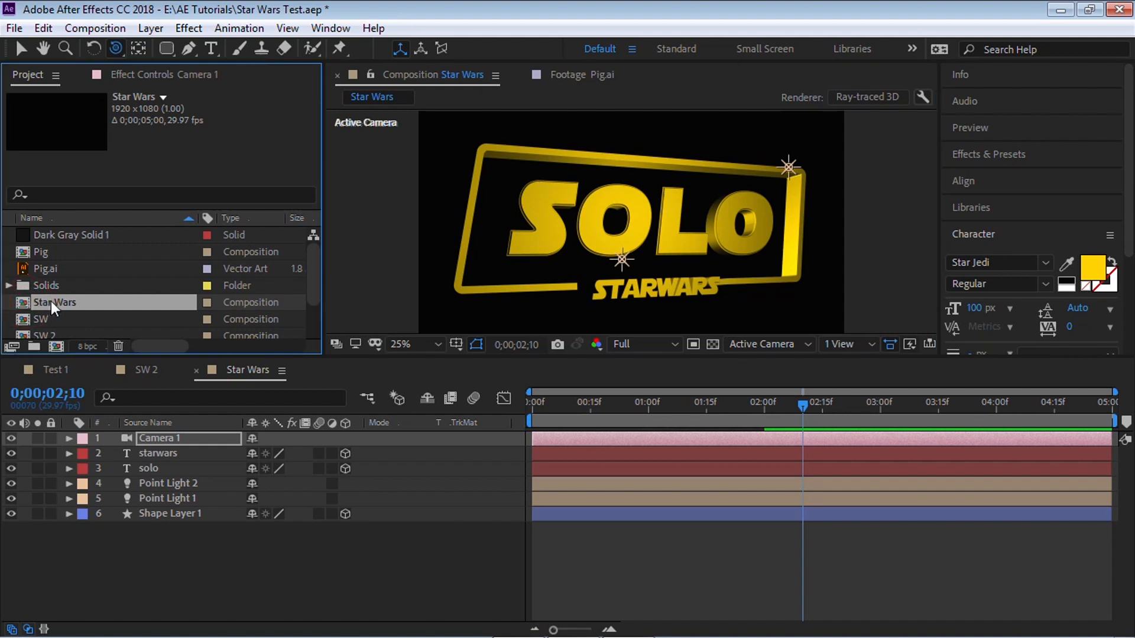
drag(27, 304, 50, 345)
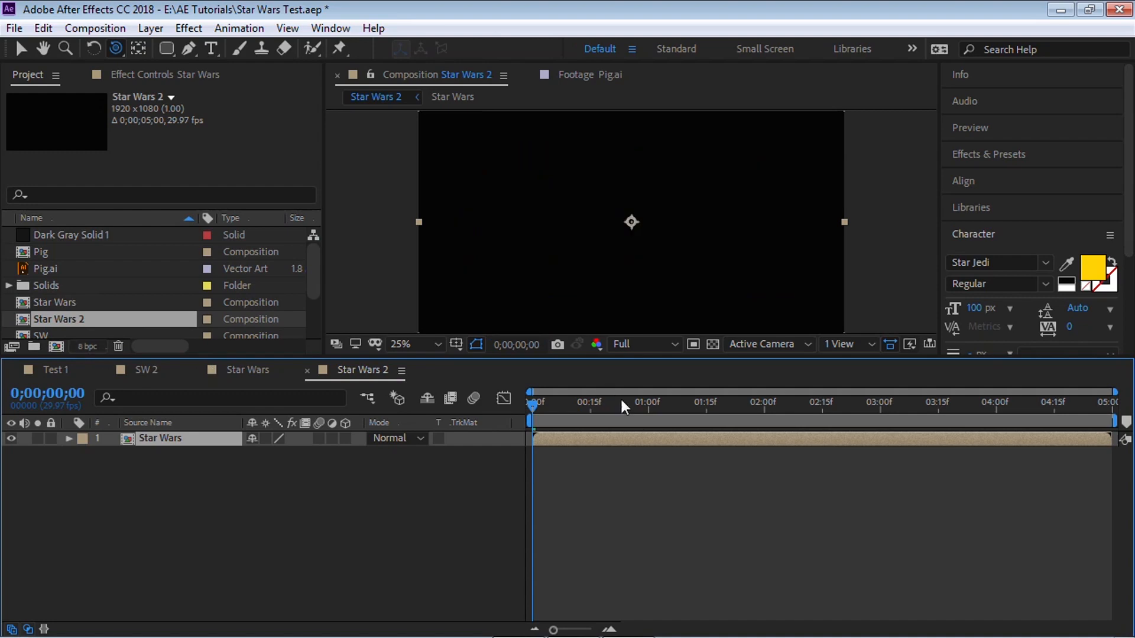
click(691, 405)
drag(693, 404, 680, 405)
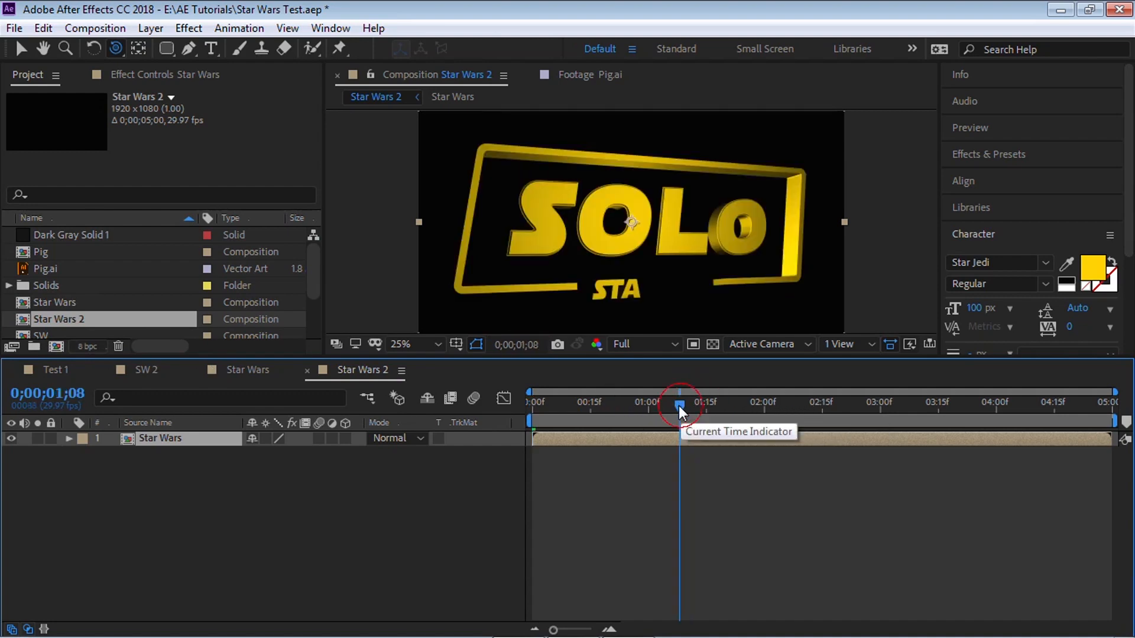
Step: Apply the Curves effect to the nested Star Wars layer, pulling the RGB shadows down while holding the highlights near the diagonal
click(188, 28)
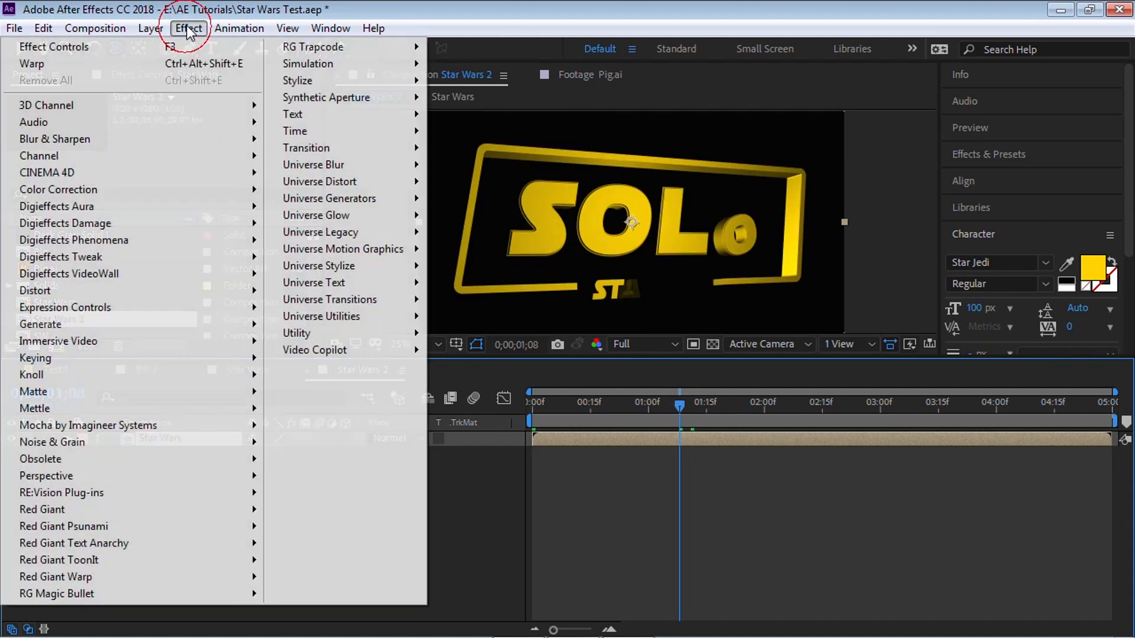
mouse_move(207, 190)
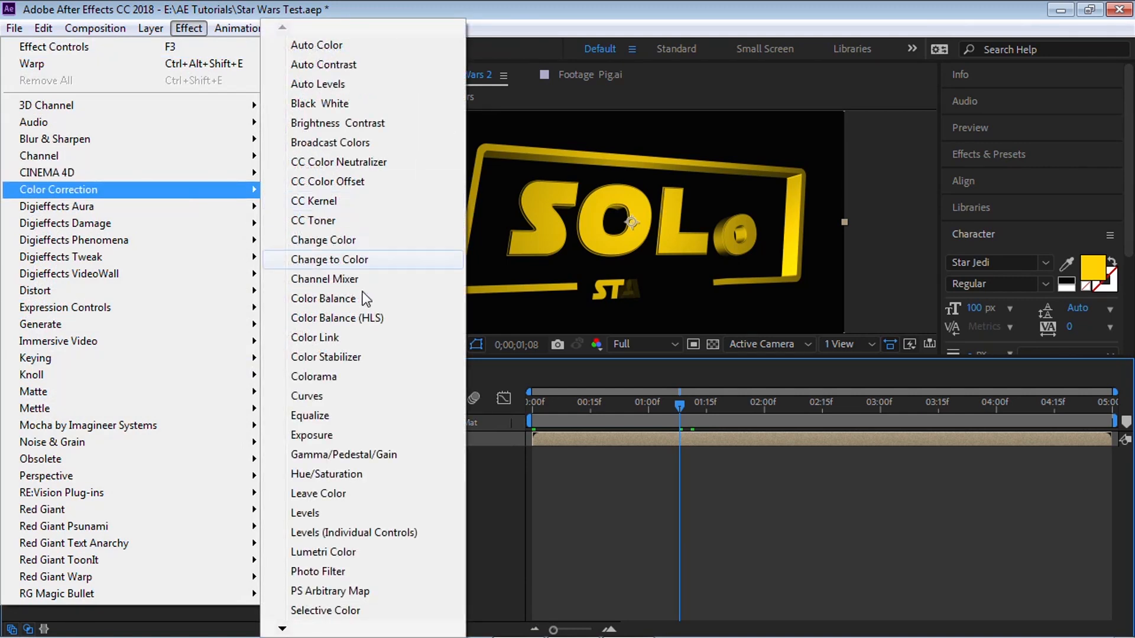
click(337, 396)
drag(119, 331, 125, 339)
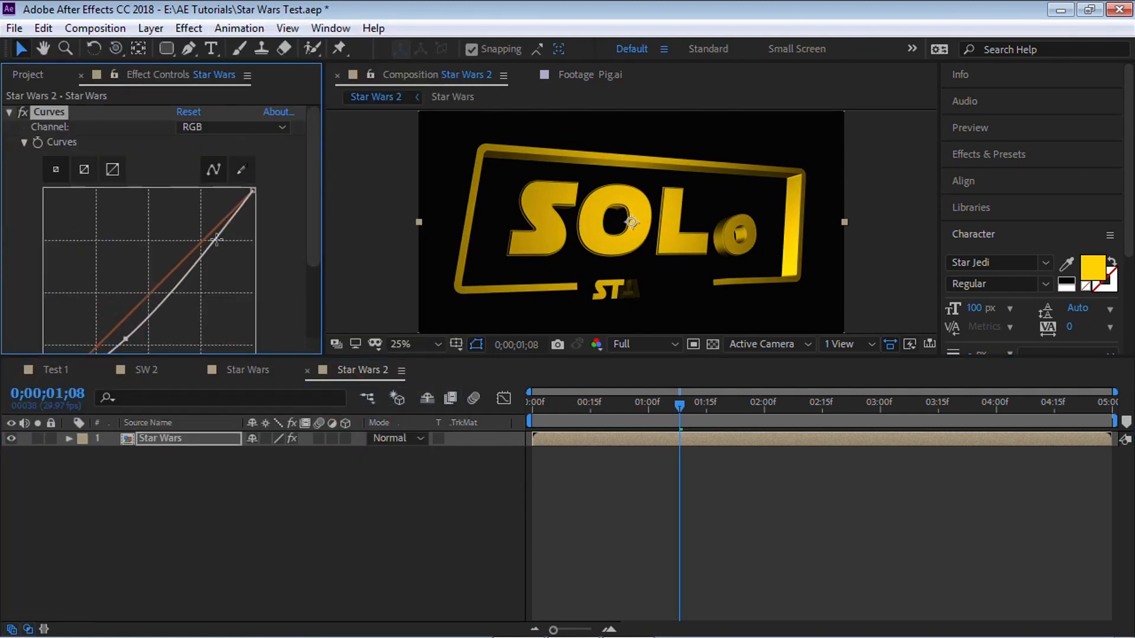
drag(198, 239, 212, 233)
Step: Apply the Warp effect with the Bulge style and a Bend of -10, and preview the animation from the start
click(186, 28)
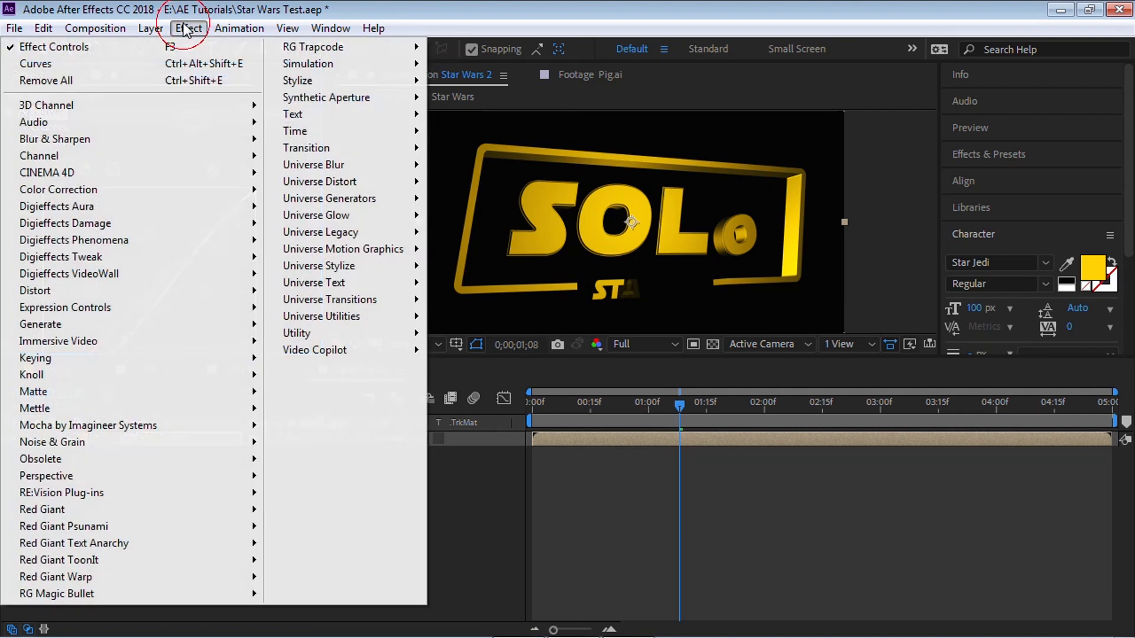
mouse_move(227, 291)
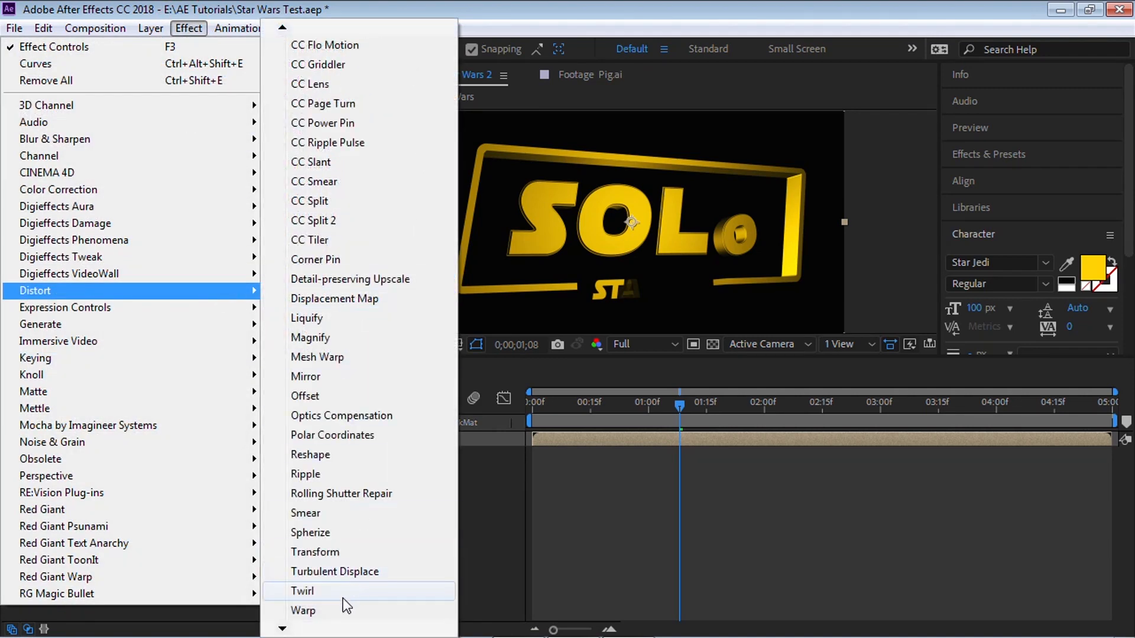
click(334, 610)
click(233, 285)
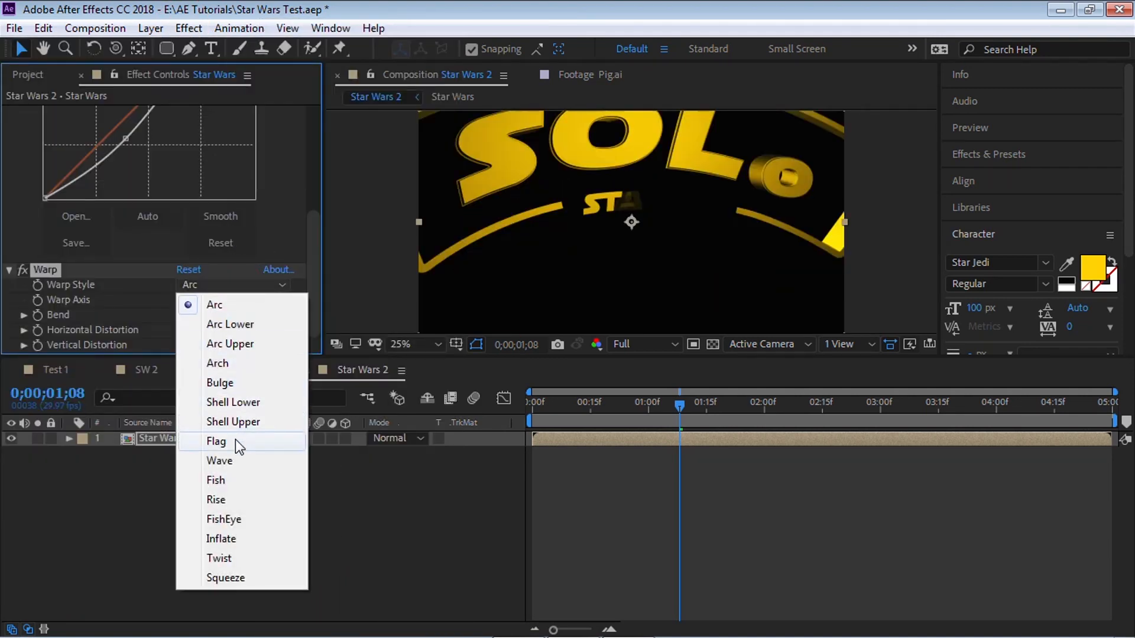
click(230, 385)
click(182, 315)
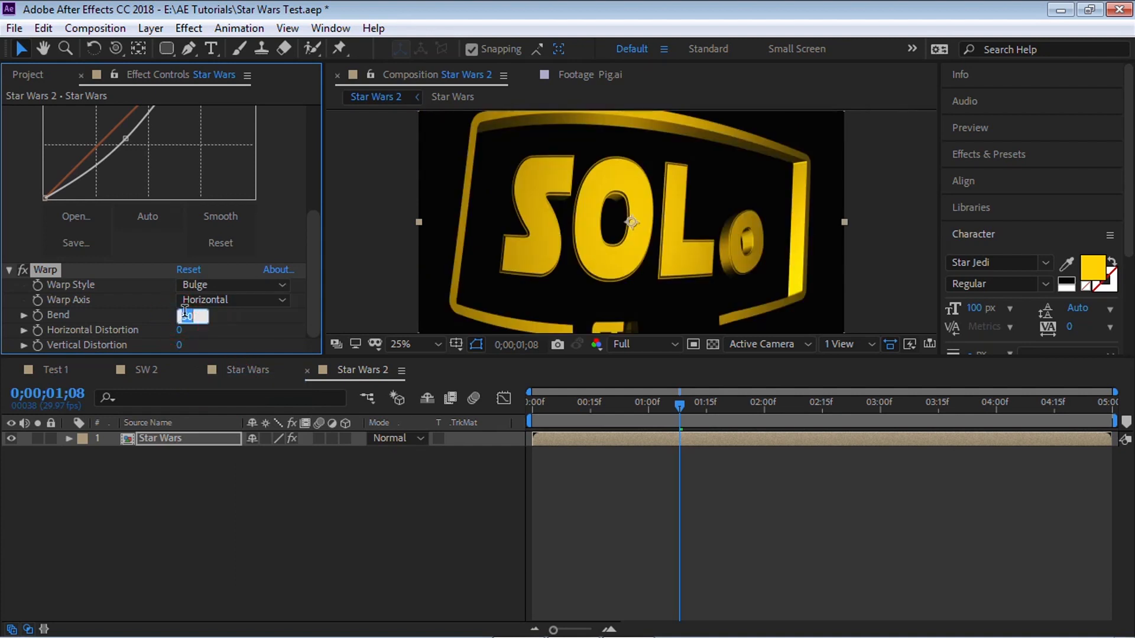
text(-10)
key(Return)
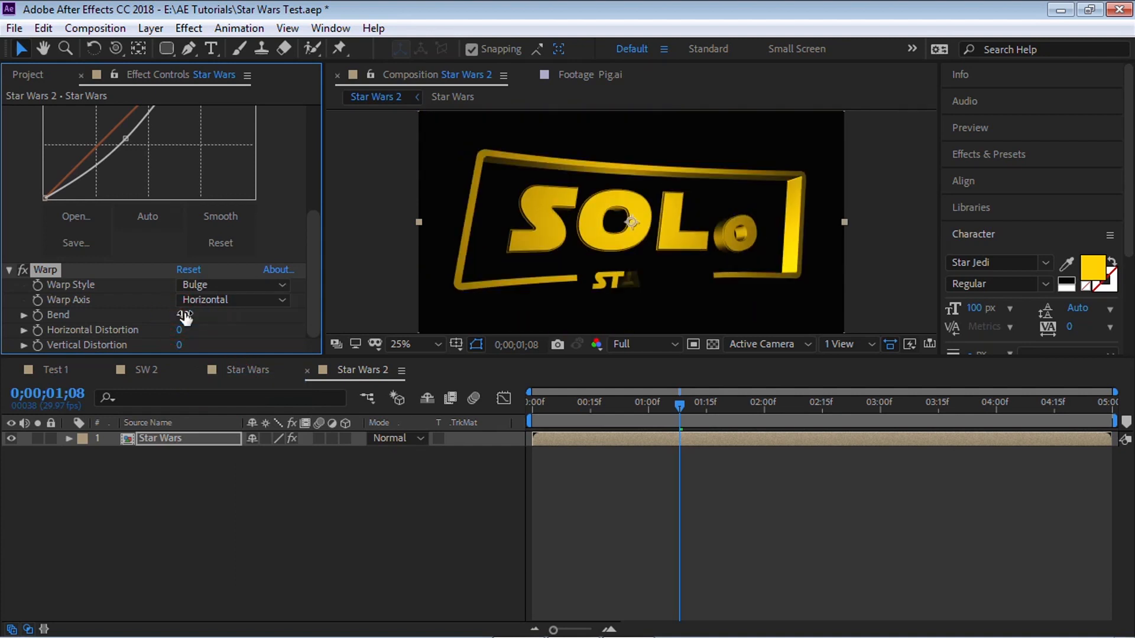
drag(558, 407, 526, 406)
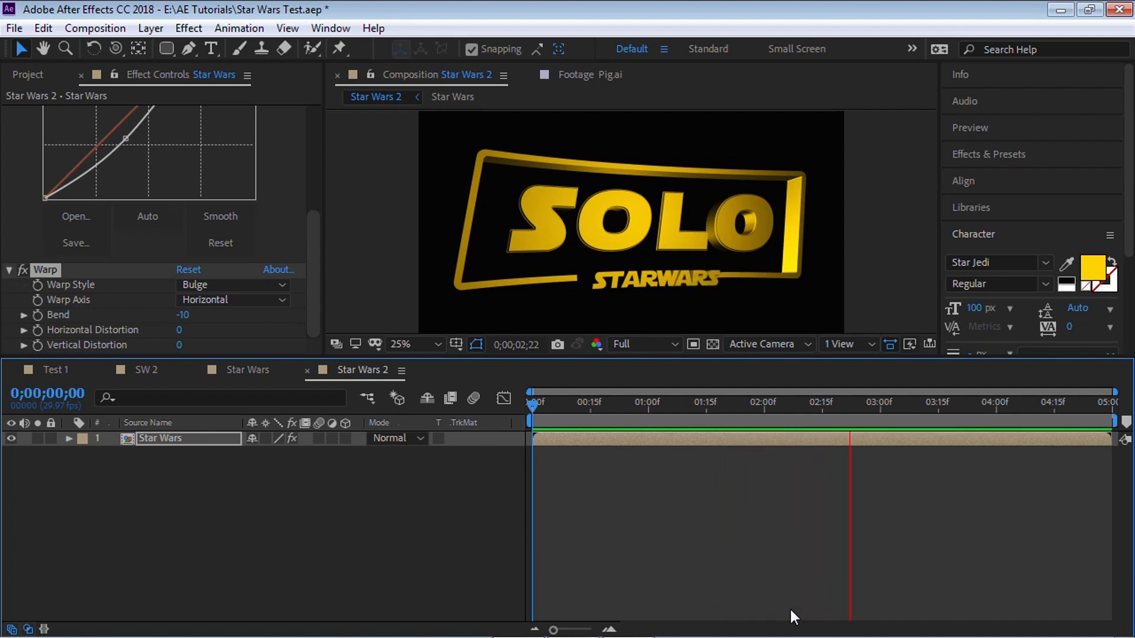
Step: Stop the preview and, in the Star Wars composition, orbit Camera 1 so the logo faces the viewer more directly
key(space)
click(263, 368)
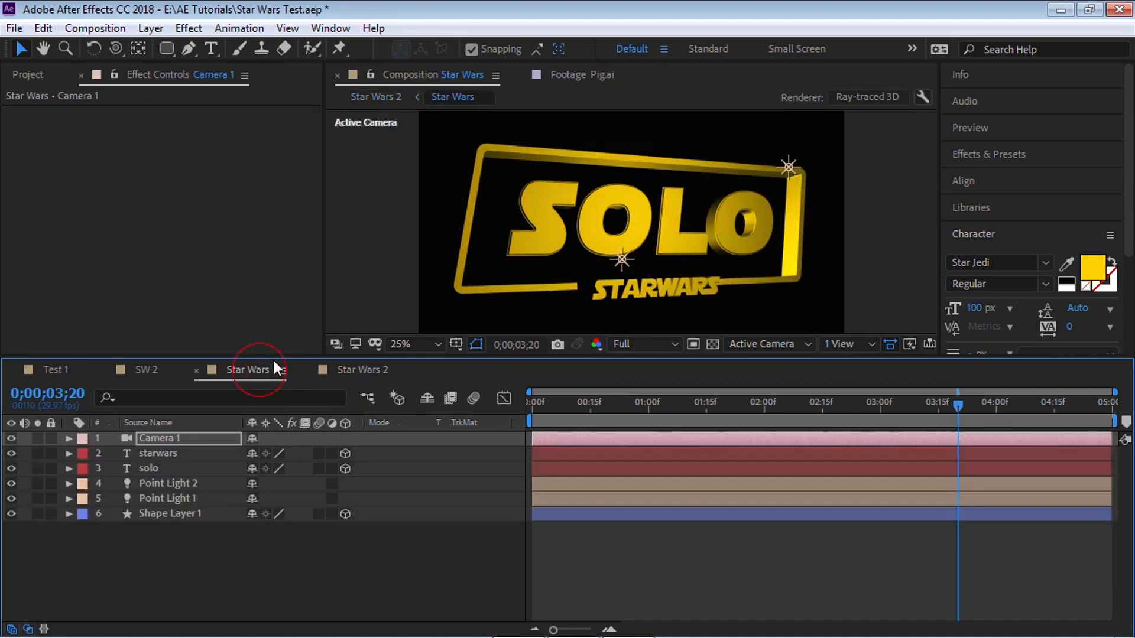
key(c)
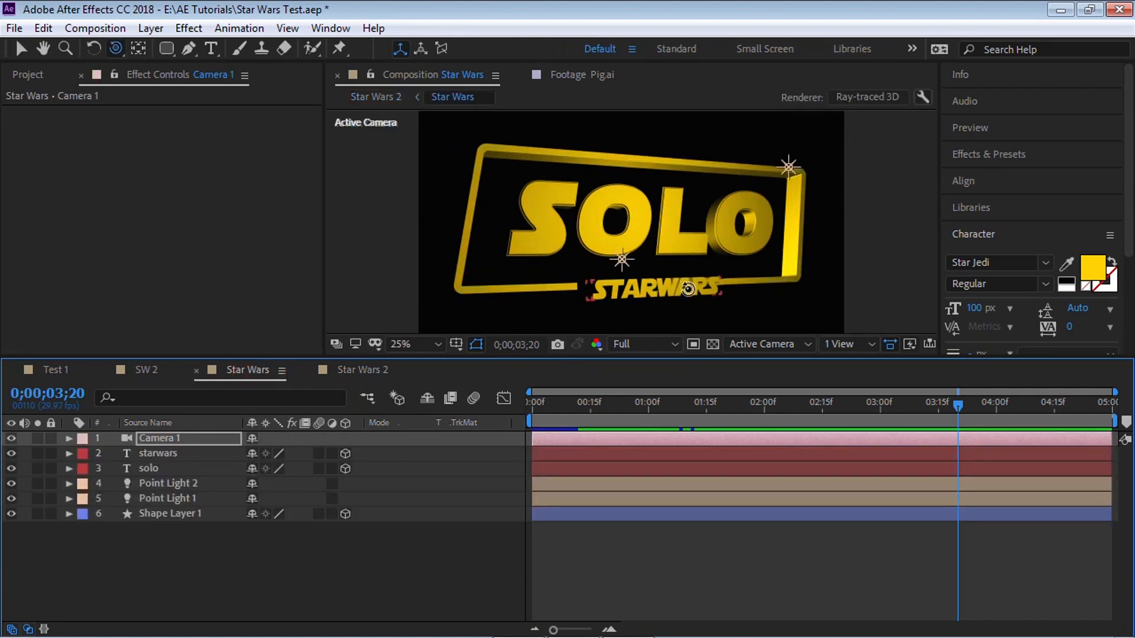
drag(686, 283, 658, 298)
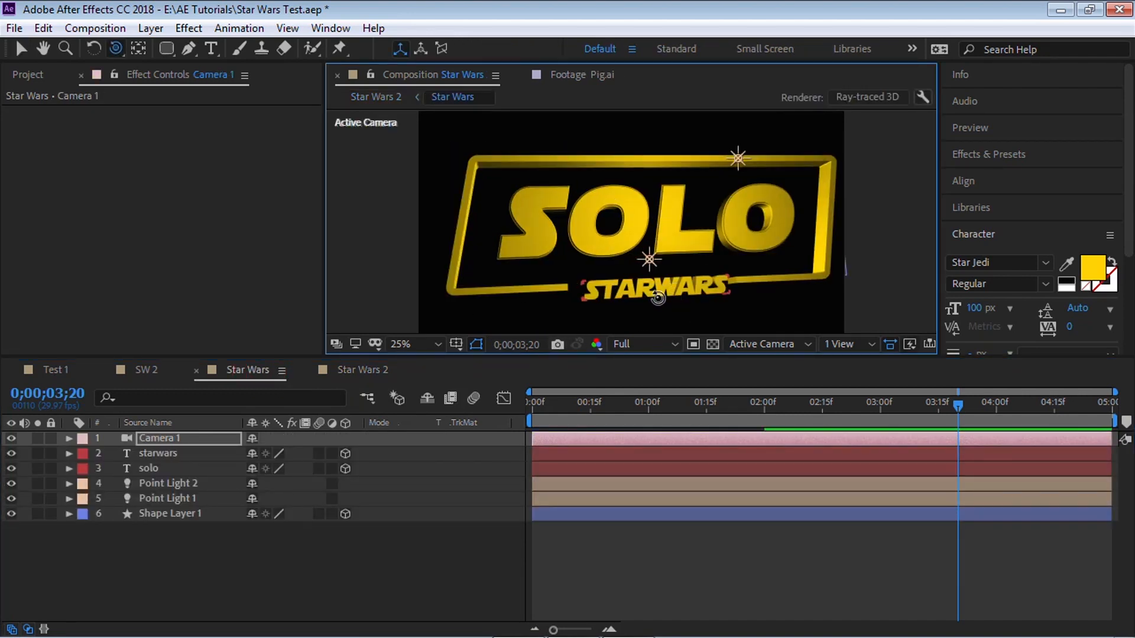
Step: Shift the starwars text slightly left within the gap in the frame's lower edge, and return to the Star Wars 2 composition
click(182, 453)
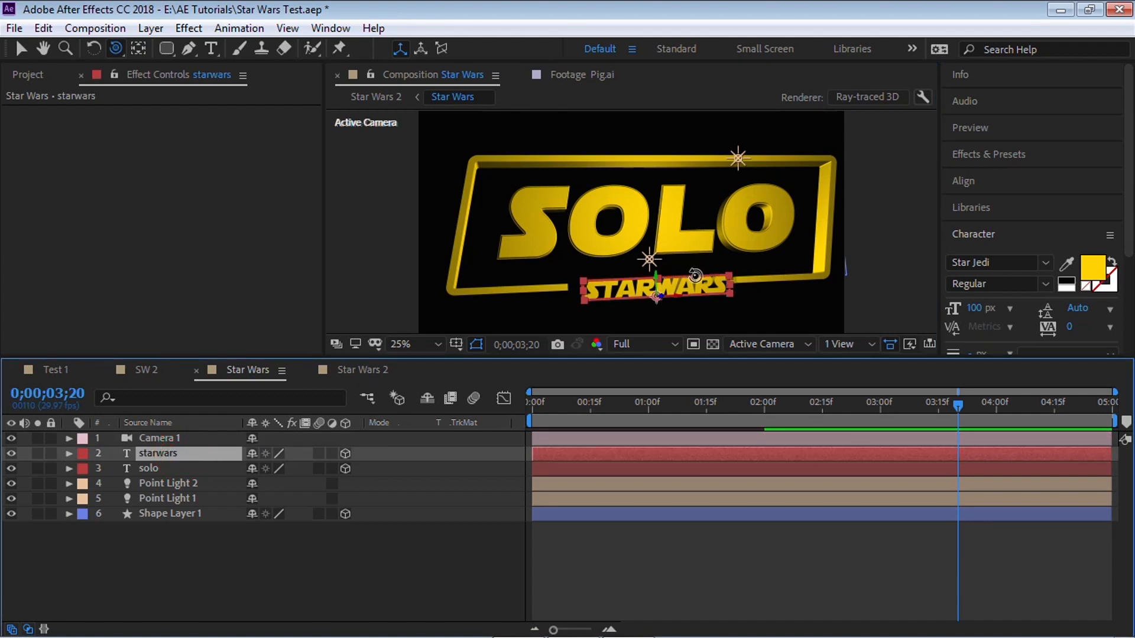
key(v)
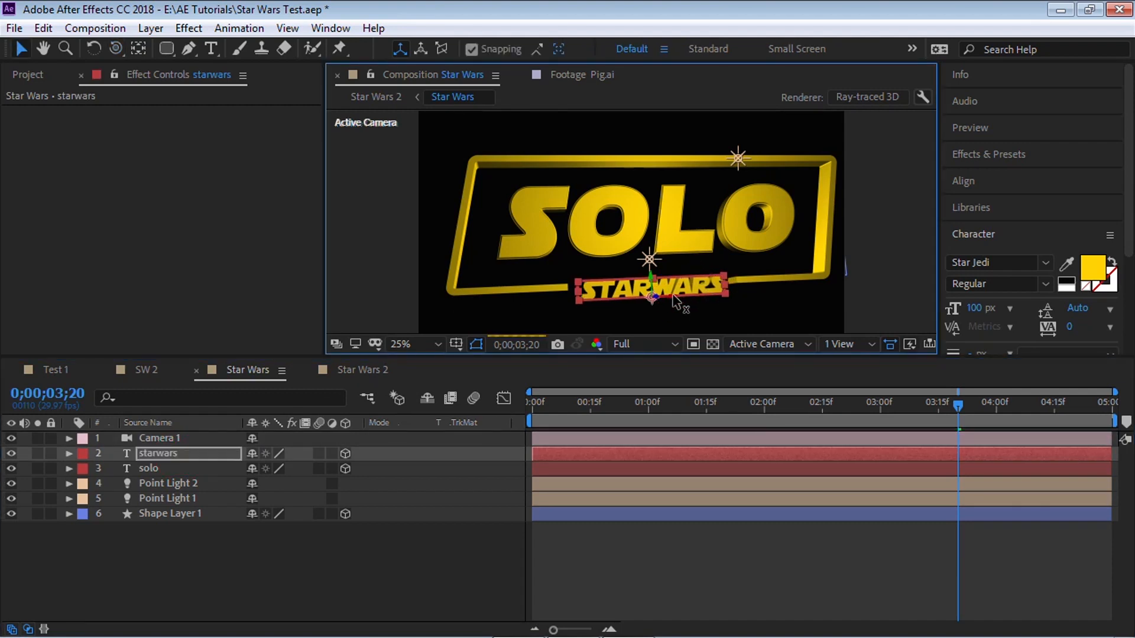
click(363, 370)
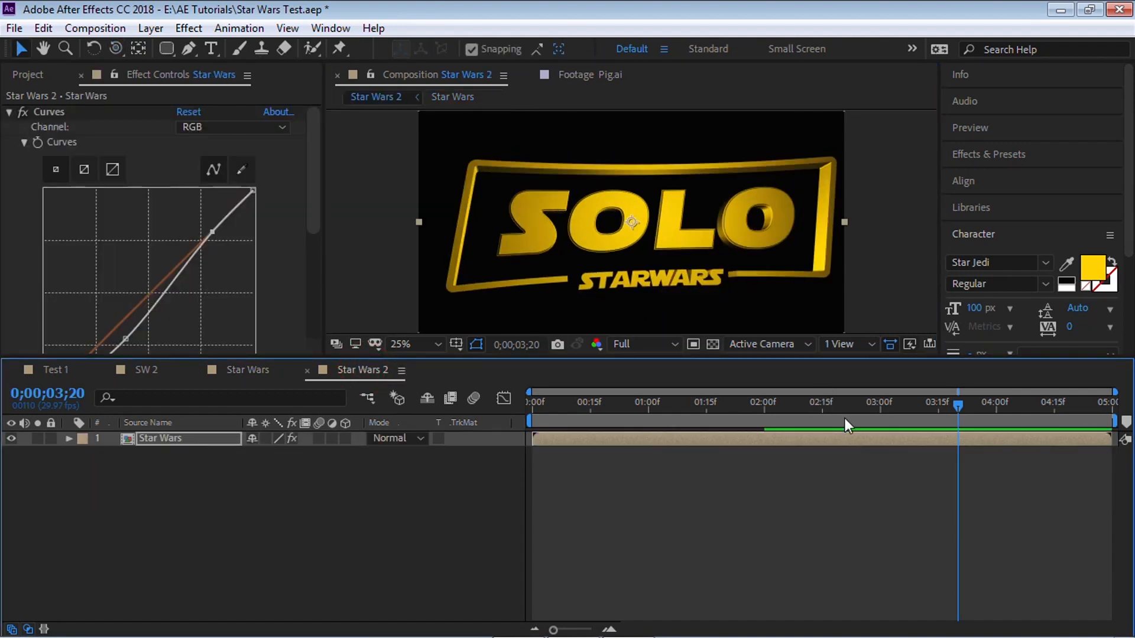